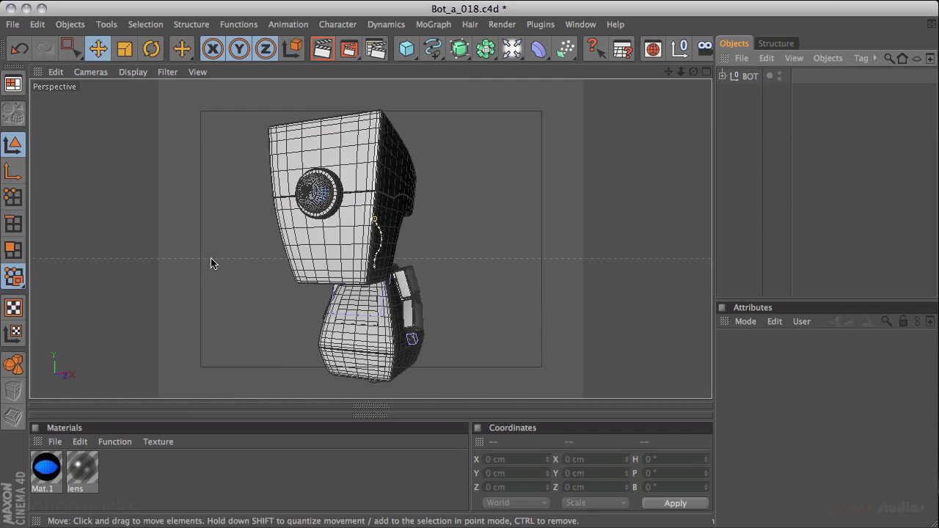
Bring the lower-body flap into view and expand BOT and Body to select it
{"action": "left_click_drag", "start_coordinate": [176, 284], "coordinate": [338, 162], "text": "alt"}
{"action": "right_click_drag", "start_coordinate": [338, 157], "coordinate": [546, 243], "text": "alt"}
{"action": "left_click", "coordinate": [723, 76]}
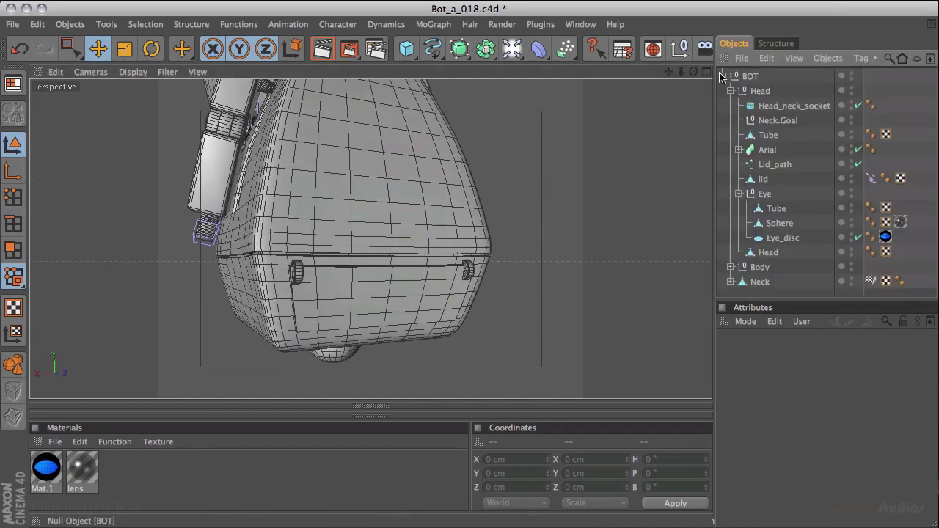
{"action": "left_click", "coordinate": [415, 296]}
{"action": "left_click", "coordinate": [730, 267]}
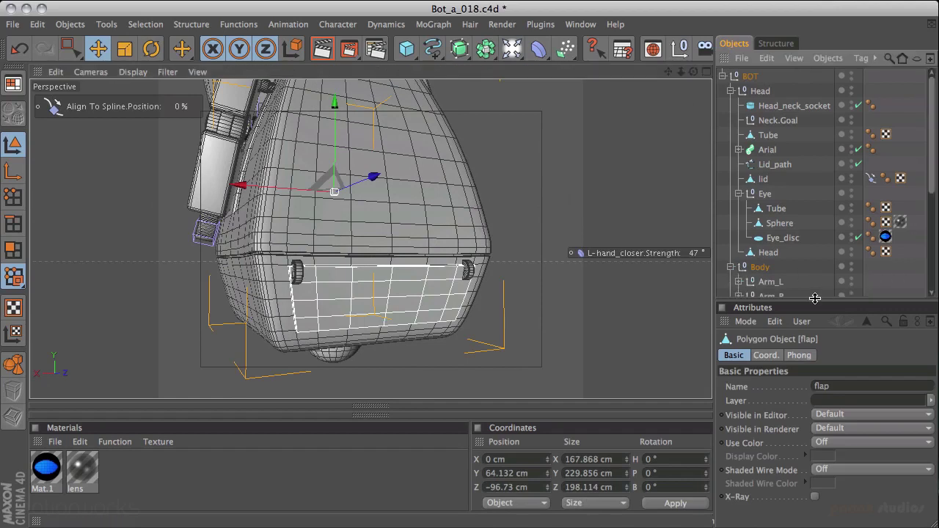
{"action": "left_click_drag", "start_coordinate": [835, 300], "coordinate": [815, 356]}
Set the flap's Phong Angle to 85°, then drag it down to 77° and check the shading
{"action": "left_click", "coordinate": [798, 455]}
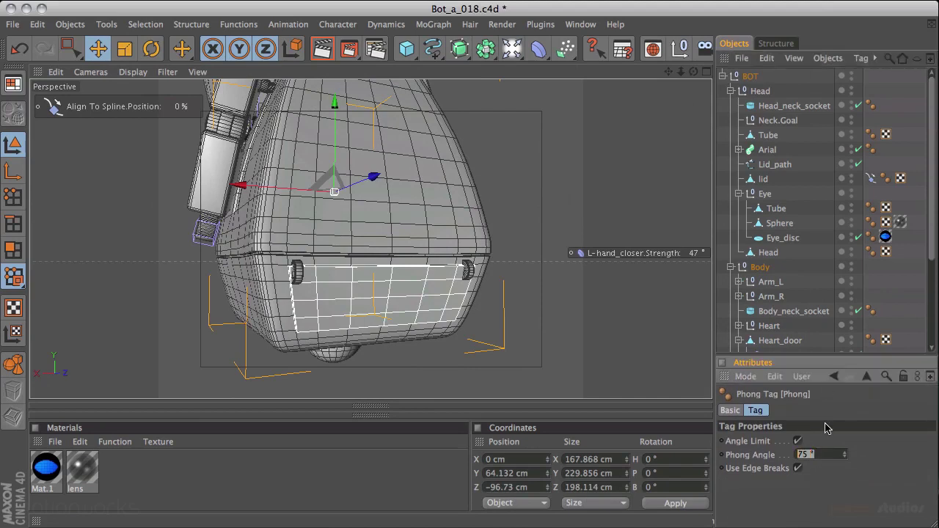
{"action": "type", "text": "85"}
{"action": "key", "text": "Return"}
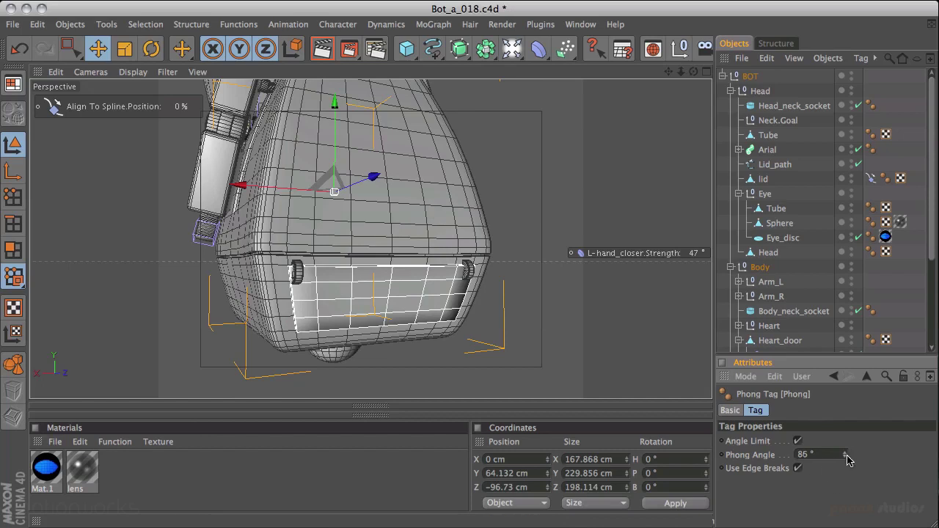
{"action": "left_click_drag", "start_coordinate": [847, 461], "coordinate": [849, 464]}
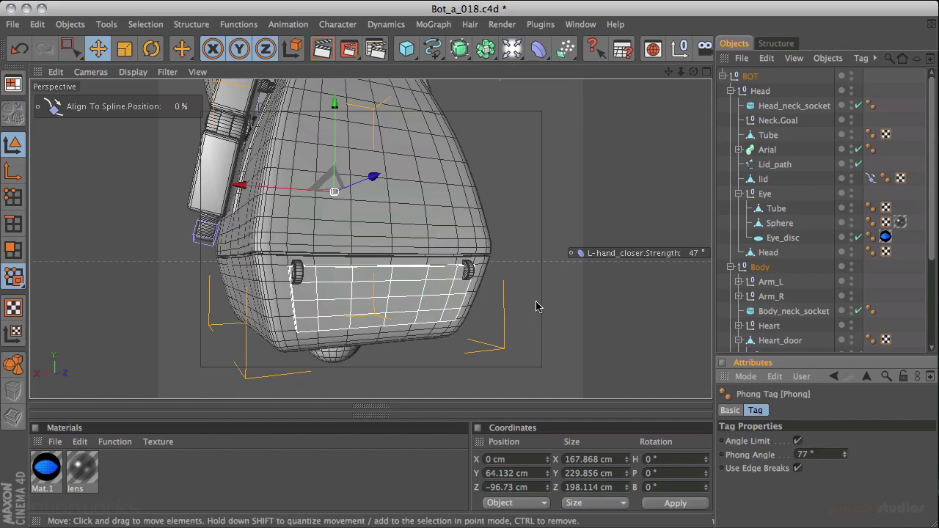
{"action": "left_click", "coordinate": [560, 309]}
{"action": "left_click_drag", "start_coordinate": [565, 294], "coordinate": [426, 299], "text": "alt"}
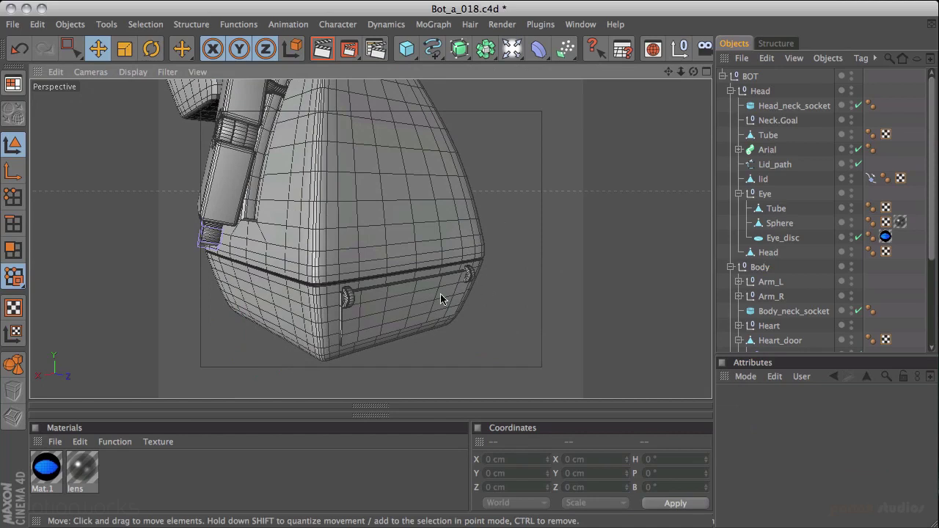
Orbit and zoom in on the robot head's side panel and eye, then bring up the viewport Display menu
{"action": "right_click_drag", "start_coordinate": [547, 292], "coordinate": [474, 151], "text": "alt"}
{"action": "left_click_drag", "start_coordinate": [474, 151], "coordinate": [378, 216], "text": "alt"}
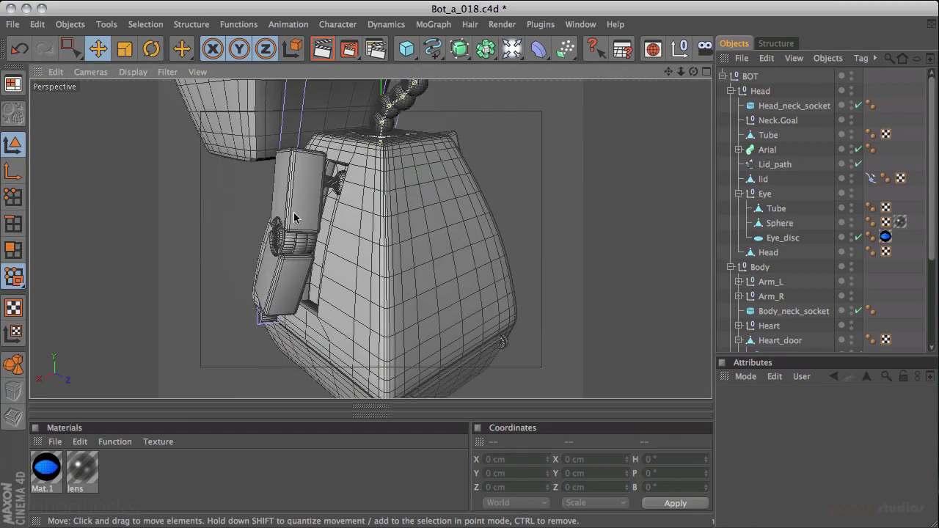
{"action": "right_click_drag", "start_coordinate": [224, 212], "coordinate": [570, 147], "text": "alt"}
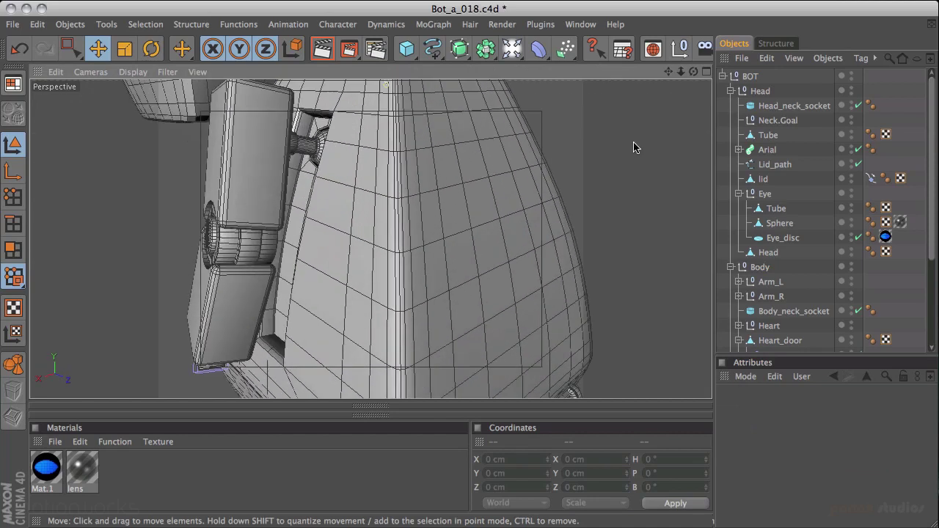
{"action": "left_click_drag", "start_coordinate": [570, 147], "coordinate": [412, 145], "text": "alt"}
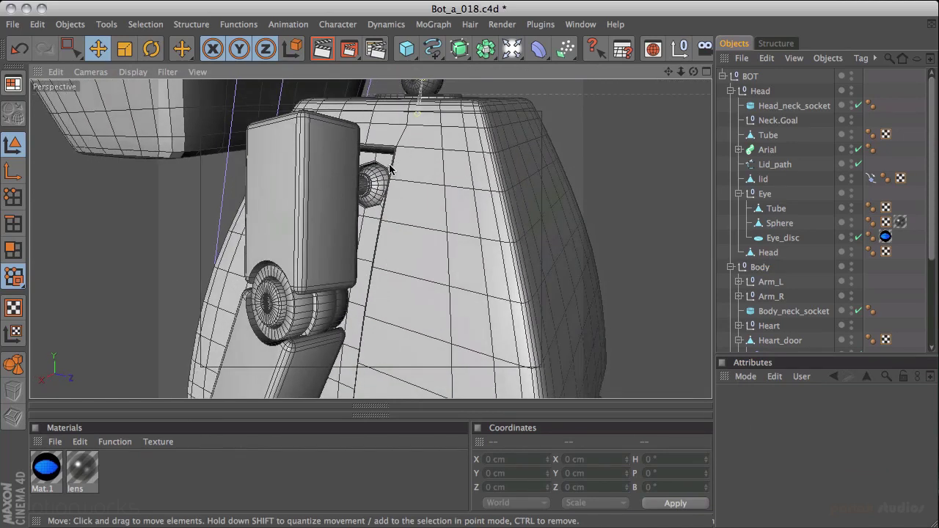
{"action": "left_click_drag", "start_coordinate": [326, 170], "coordinate": [349, 173], "text": "alt"}
{"action": "right_click_drag", "start_coordinate": [349, 173], "coordinate": [382, 183], "text": "alt"}
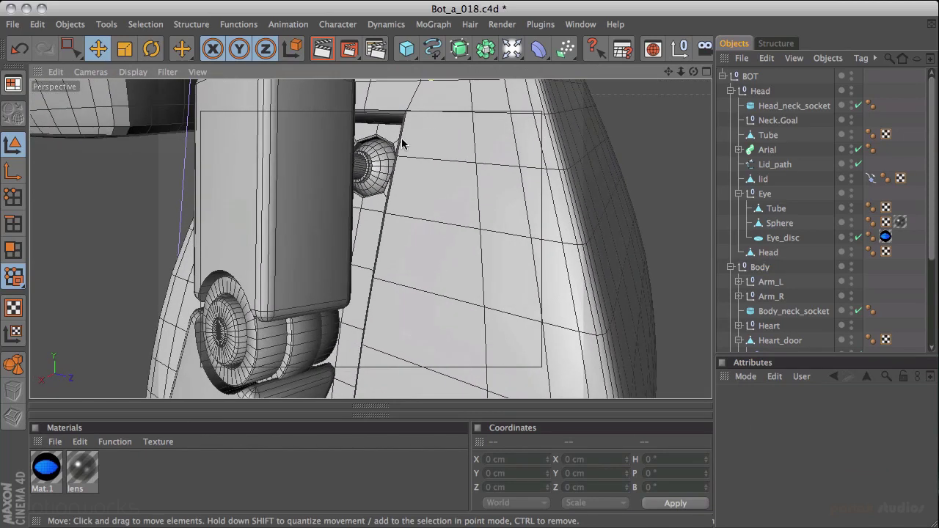
{"action": "left_click_drag", "start_coordinate": [382, 183], "coordinate": [470, 198], "text": "alt"}
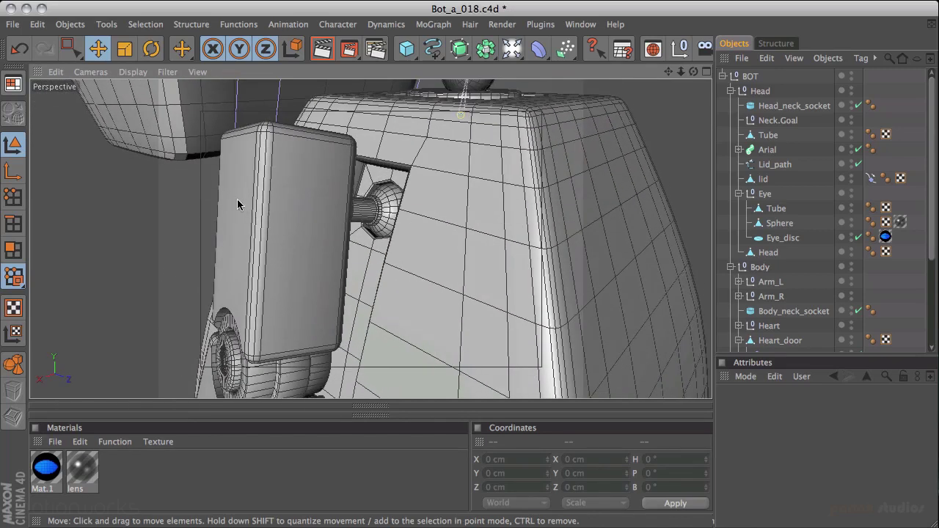
{"action": "scroll", "coordinate": [431, 169], "scroll_direction": "down", "scroll_amount": 10}
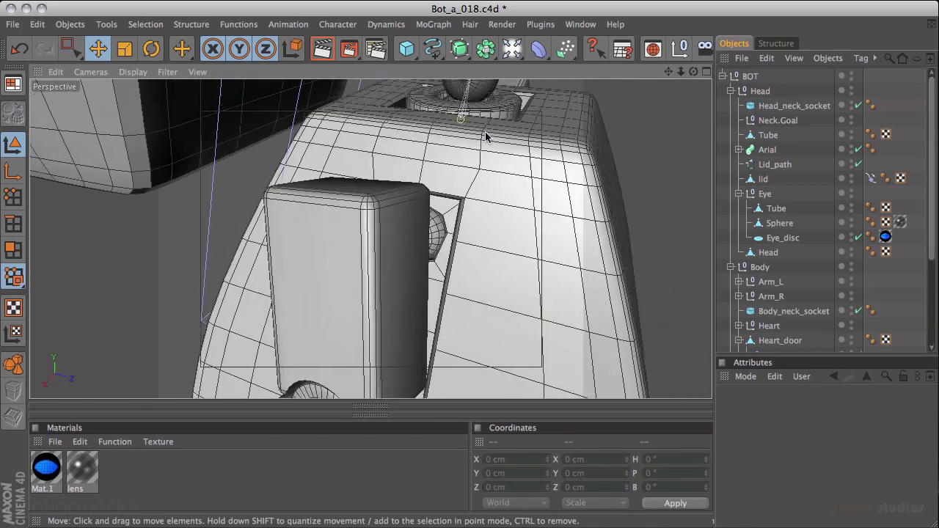
{"action": "left_click_drag", "start_coordinate": [475, 164], "coordinate": [244, 166], "text": "alt"}
{"action": "left_click_drag", "start_coordinate": [400, 147], "coordinate": [197, 98], "text": "alt"}
{"action": "left_click", "coordinate": [133, 72]}
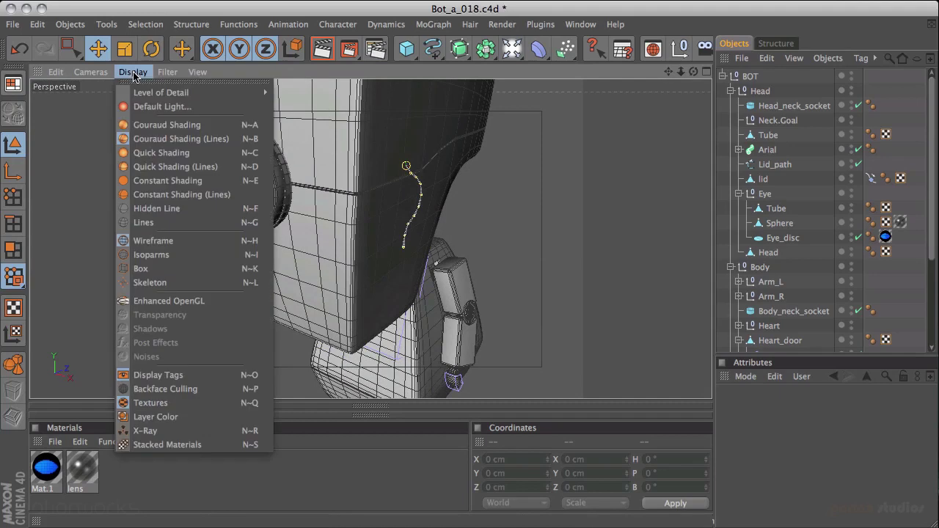
Switch the viewport to Gouraud Shading and close in on the robot's neck
{"action": "left_click", "coordinate": [172, 125]}
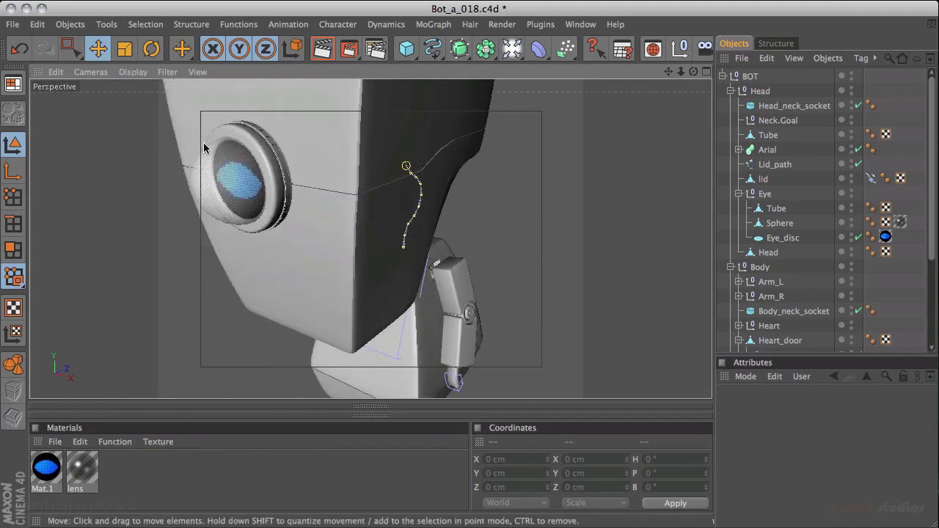
{"action": "scroll", "coordinate": [496, 154], "scroll_direction": "down", "scroll_amount": 5}
{"action": "left_click_drag", "start_coordinate": [495, 151], "coordinate": [517, 250], "text": "alt"}
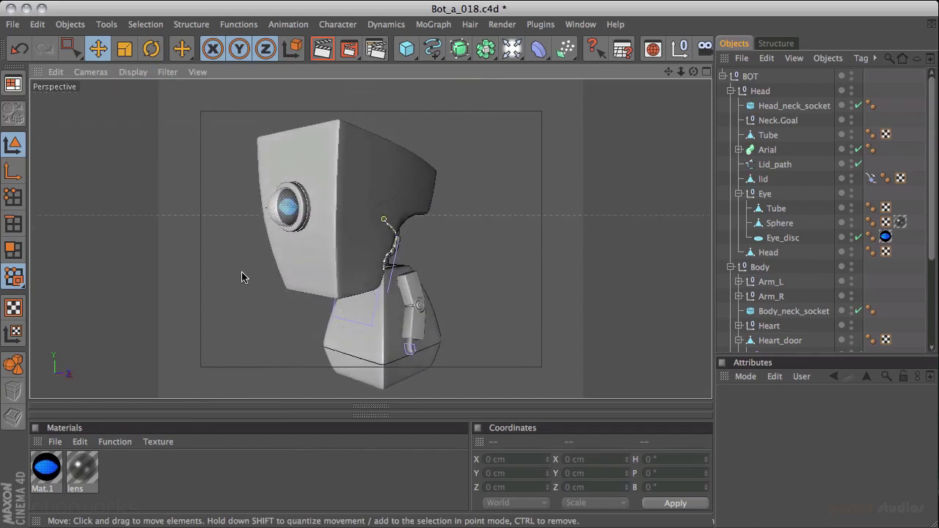
{"action": "left_click_drag", "start_coordinate": [243, 272], "coordinate": [426, 231], "text": "alt"}
{"action": "left_click_drag", "start_coordinate": [212, 235], "coordinate": [260, 239], "text": "alt"}
{"action": "scroll", "coordinate": [145, 214], "scroll_direction": "up", "scroll_amount": 5}
{"action": "left_click_drag", "start_coordinate": [143, 213], "coordinate": [550, 163], "text": "alt"}
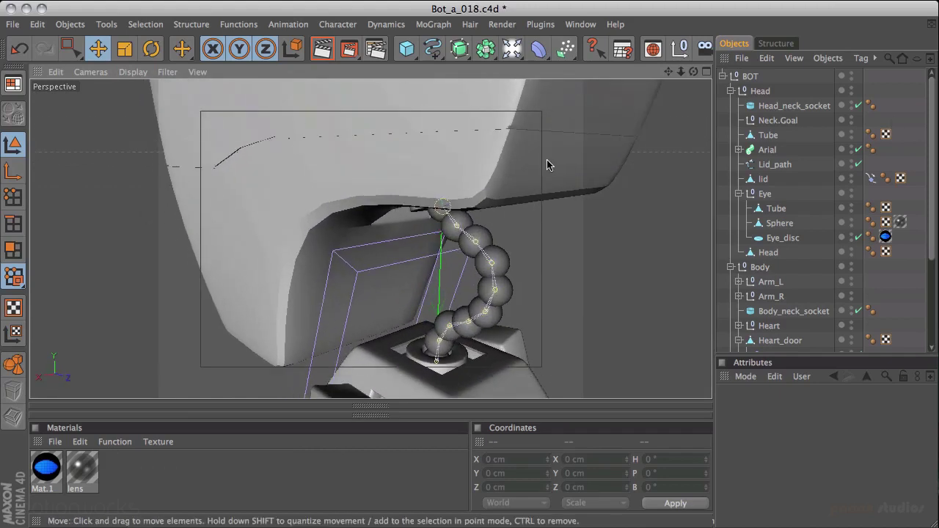
Raise the Head mesh's Phong Angle and check the head and neck shading
{"action": "left_click", "coordinate": [766, 91]}
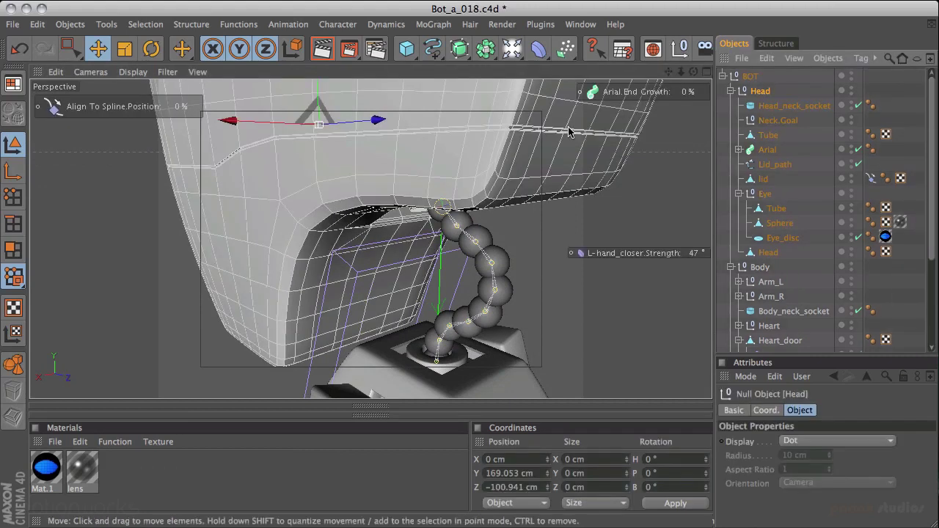
{"action": "left_click", "coordinate": [767, 253]}
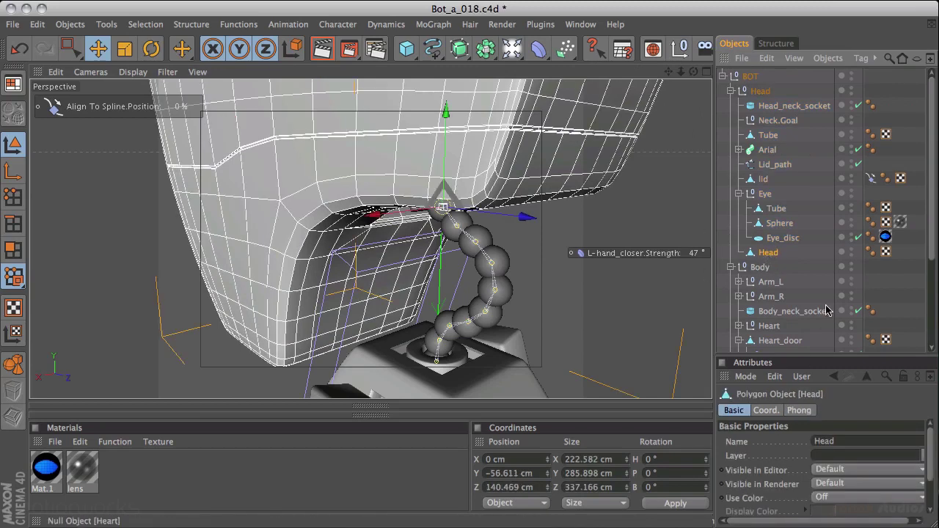
{"action": "left_click", "coordinate": [870, 252]}
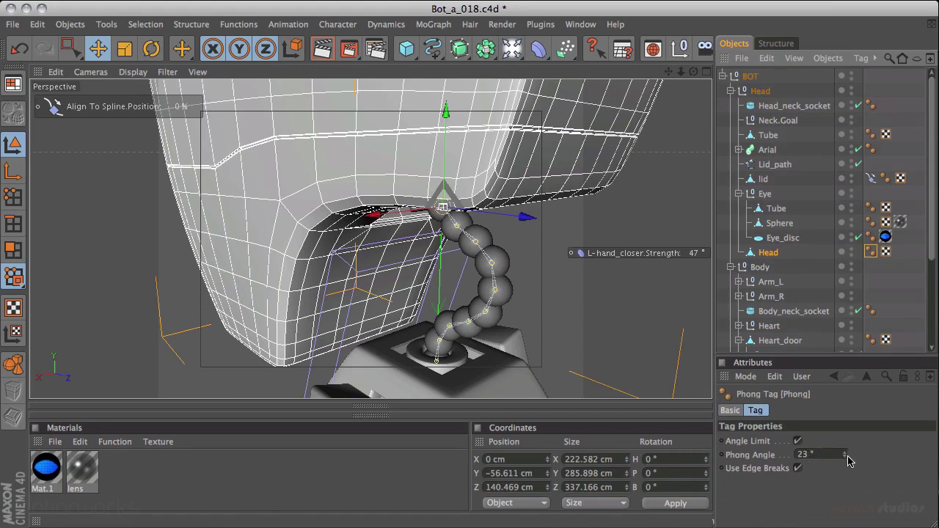
{"action": "left_click_drag", "start_coordinate": [846, 459], "coordinate": [842, 431]}
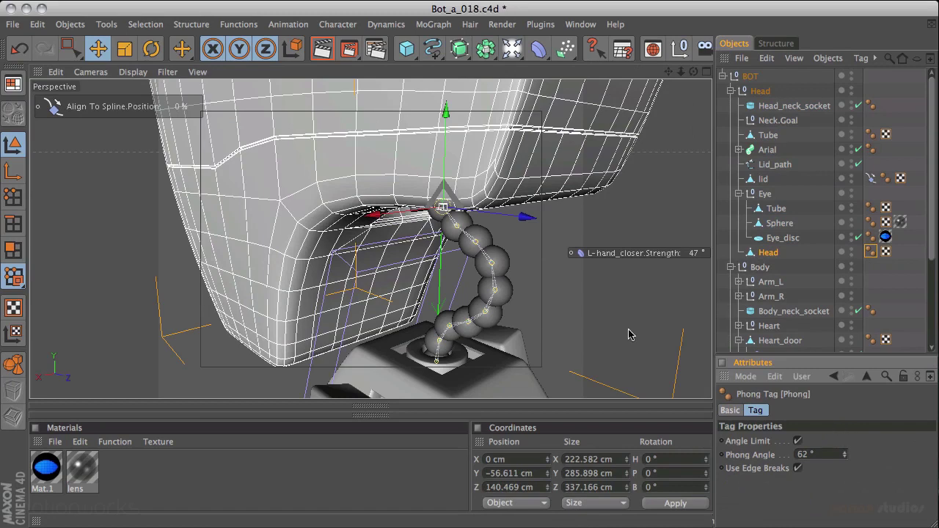
{"action": "left_click", "coordinate": [660, 300]}
{"action": "left_click_drag", "start_coordinate": [673, 226], "coordinate": [492, 169], "text": "alt"}
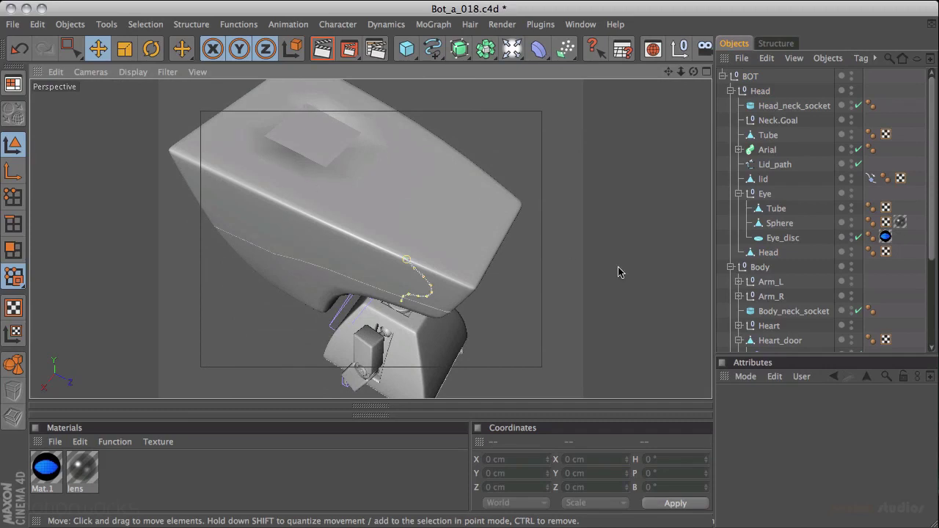
Drop the Head mesh's Phong Angle to 0° and inspect the sharper shading
{"action": "left_click", "coordinate": [768, 253]}
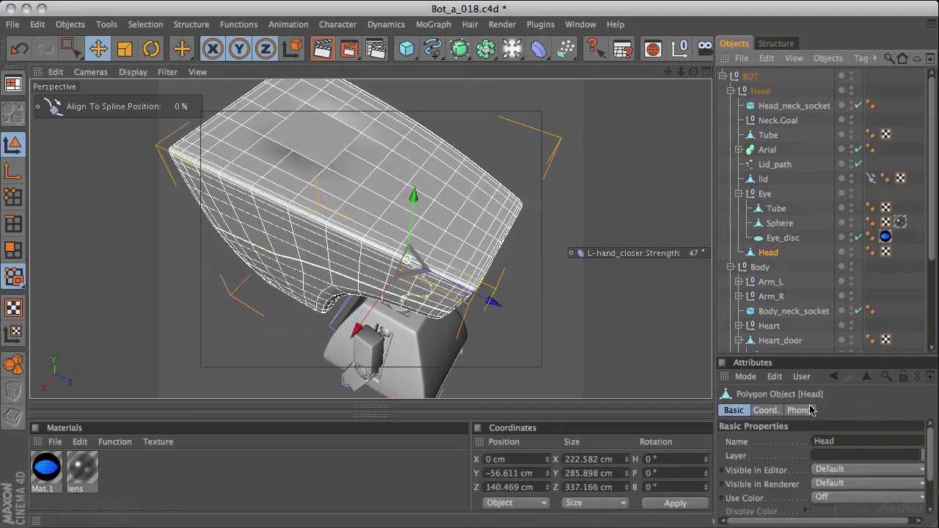
{"action": "left_click", "coordinate": [871, 252]}
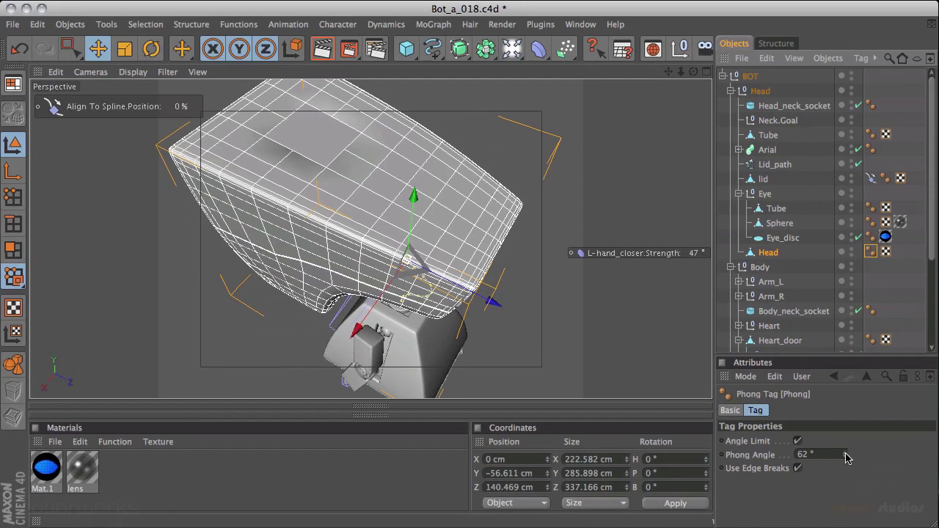
{"action": "left_click_drag", "start_coordinate": [845, 455], "coordinate": [841, 524]}
{"action": "left_click", "coordinate": [615, 183]}
{"action": "left_click_drag", "start_coordinate": [599, 177], "coordinate": [471, 204], "text": "alt"}
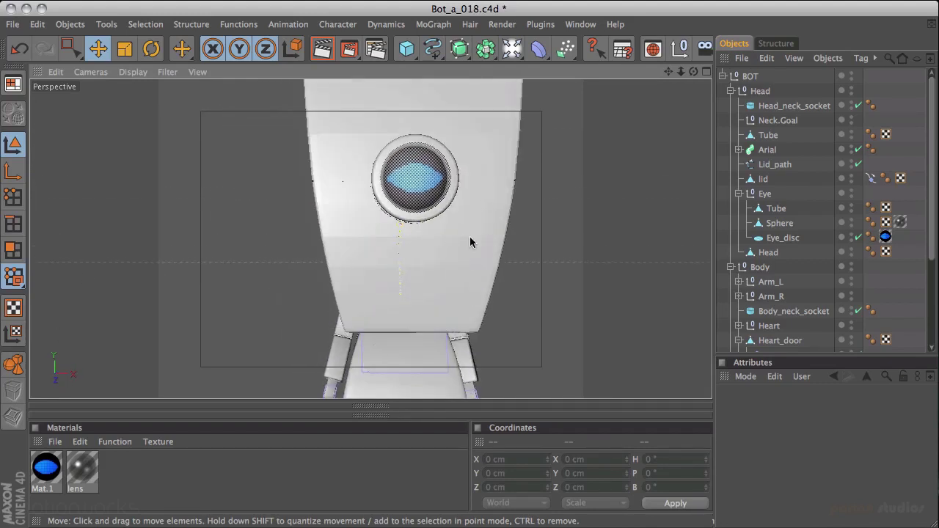
{"action": "left_click_drag", "start_coordinate": [496, 240], "coordinate": [661, 183], "text": "alt"}
Adjust the Head's Phong Angle once more and view the head from the front
{"action": "left_click", "coordinate": [770, 252]}
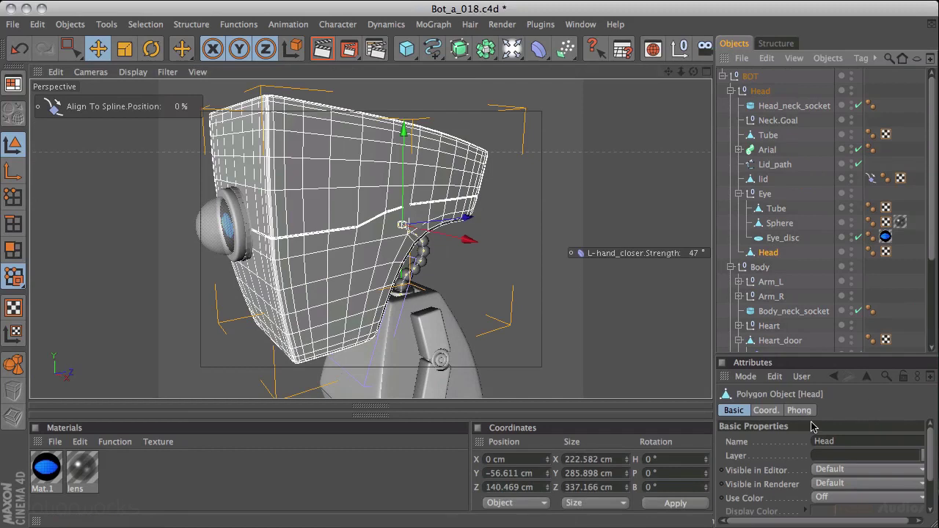
{"action": "left_click", "coordinate": [871, 252]}
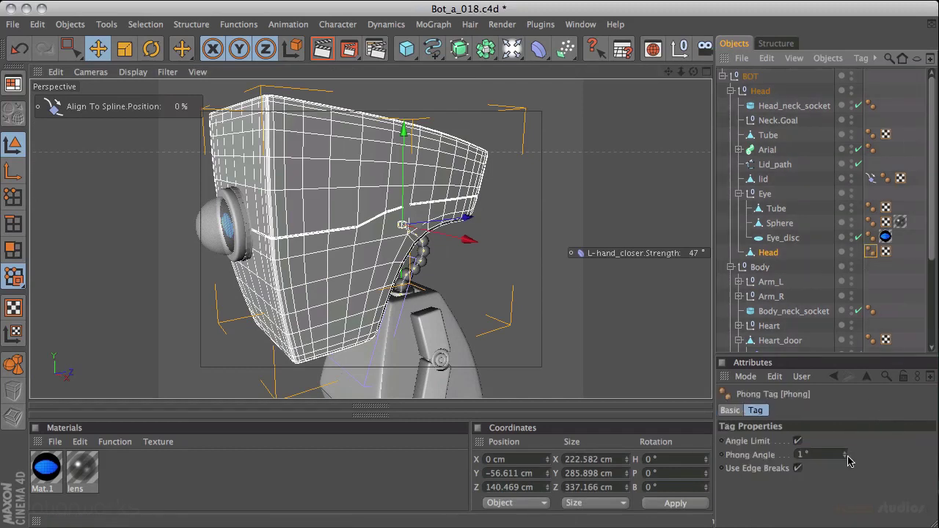
{"action": "left_click", "coordinate": [846, 459]}
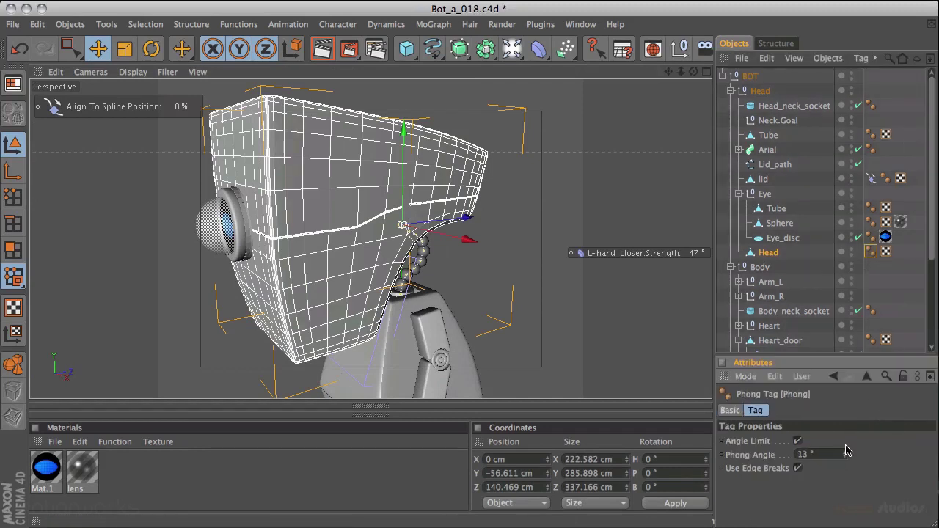
{"action": "left_click", "coordinate": [608, 168]}
{"action": "left_click_drag", "start_coordinate": [606, 182], "coordinate": [256, 245], "text": "alt"}
Orbit beneath the head to inspect the neck and its socket
{"action": "scroll", "coordinate": [257, 246], "scroll_direction": "up", "scroll_amount": 5}
{"action": "left_click_drag", "start_coordinate": [316, 190], "coordinate": [353, 369], "text": "alt"}
{"action": "left_click_drag", "start_coordinate": [358, 317], "coordinate": [487, 409], "text": "alt"}
{"action": "left_click_drag", "start_coordinate": [312, 236], "coordinate": [314, 209], "text": "alt"}
Move the Head null along one axis, undo it with Ctrl+Z, and orbit around the robot
{"action": "left_click", "coordinate": [763, 91]}
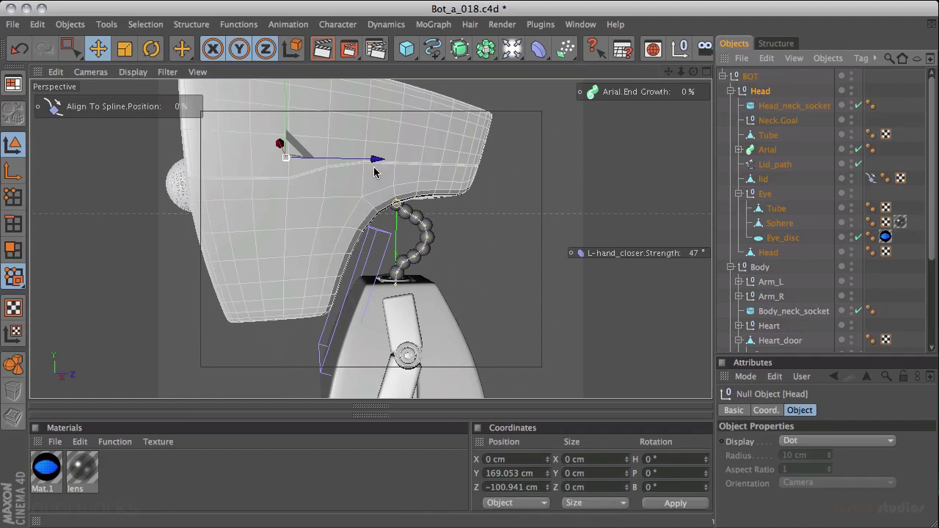
{"action": "left_click_drag", "start_coordinate": [375, 163], "coordinate": [335, 168]}
{"action": "key", "text": "ctrl+z"}
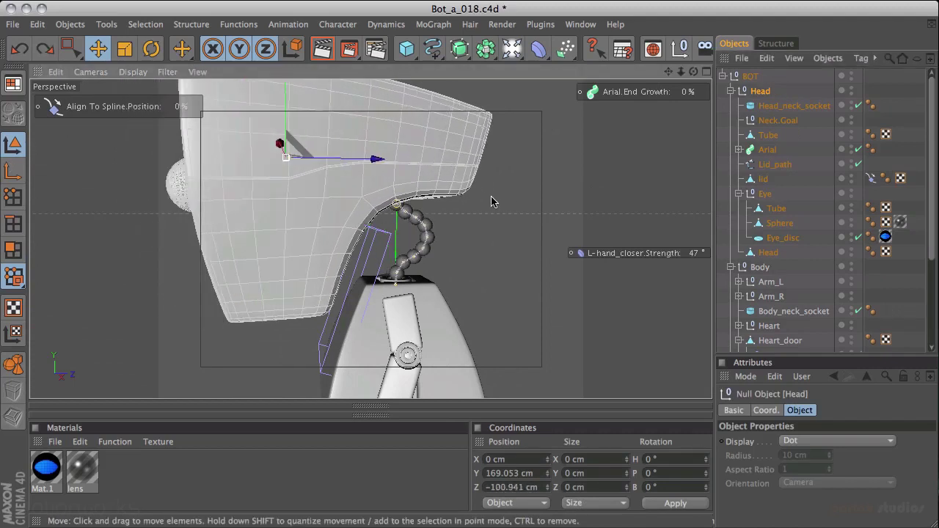
{"action": "left_click_drag", "start_coordinate": [536, 209], "coordinate": [508, 197], "text": "alt"}
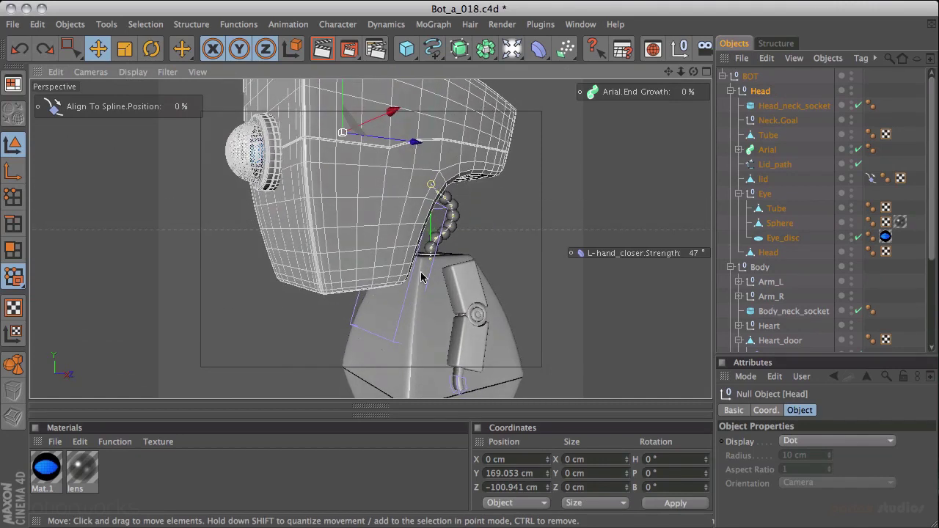
{"action": "left_click_drag", "start_coordinate": [660, 263], "coordinate": [656, 123], "text": "alt"}
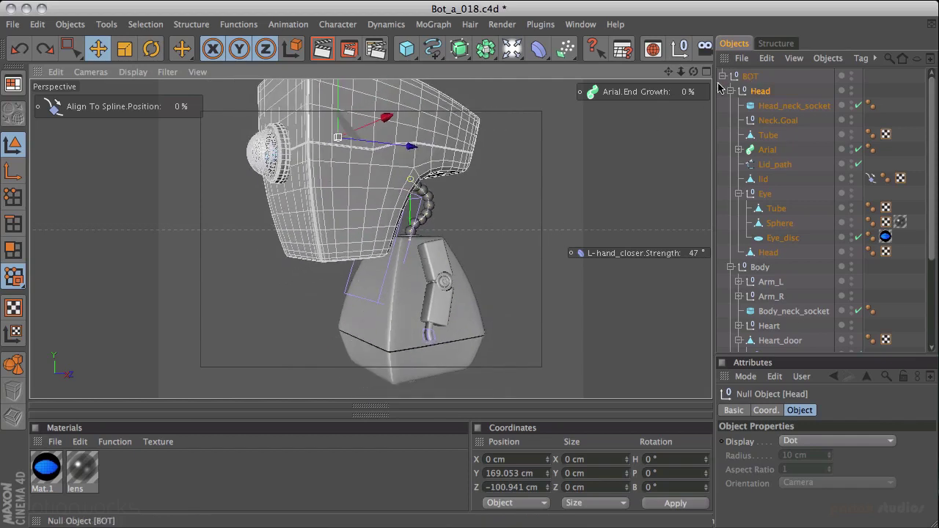
Set the Heart_opener.Strength HUD slider to 677° and inspect the opened chest cavity
{"action": "left_click", "coordinate": [758, 82]}
{"action": "left_click", "coordinate": [724, 77]}
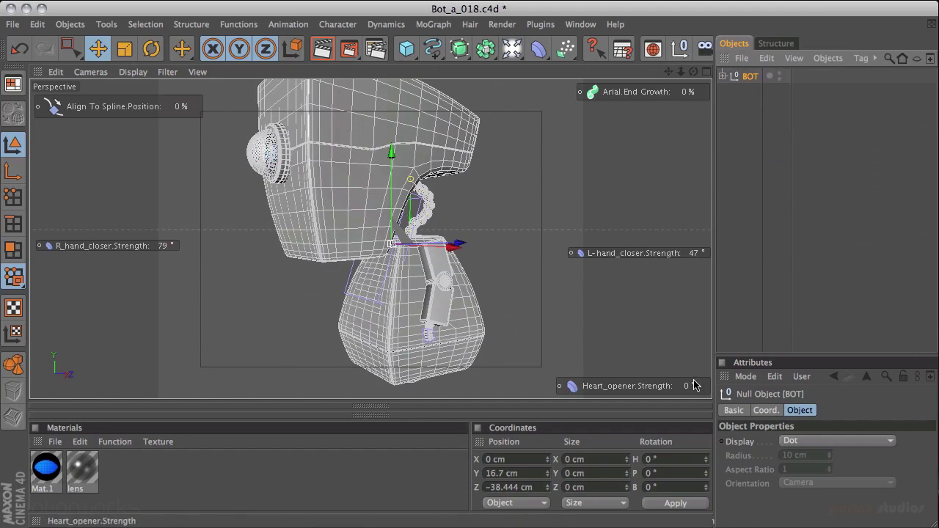
{"action": "left_click_drag", "start_coordinate": [687, 389], "coordinate": [916, 355]}
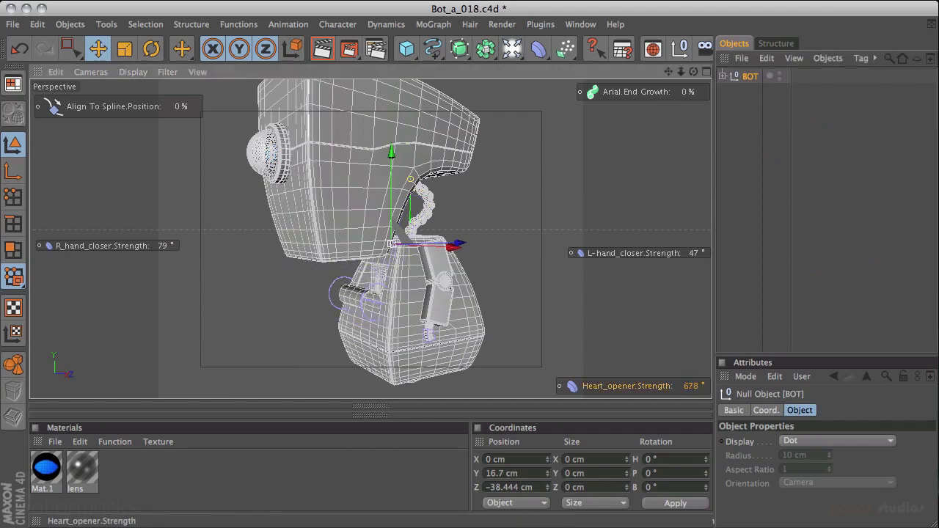
{"action": "scroll", "coordinate": [555, 283], "scroll_direction": "up", "scroll_amount": 5}
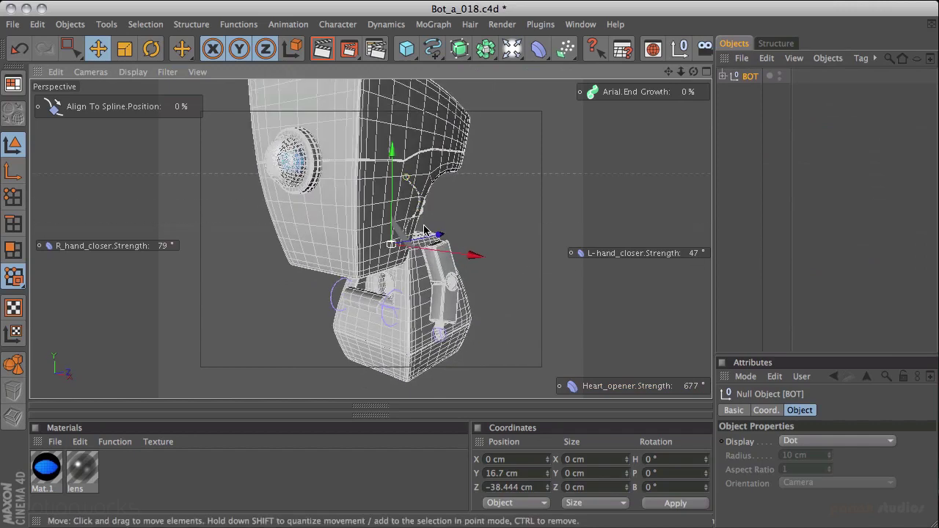
{"action": "scroll", "coordinate": [676, 209], "scroll_direction": "up", "scroll_amount": 3}
{"action": "scroll", "coordinate": [311, 246], "scroll_direction": "up", "scroll_amount": 3}
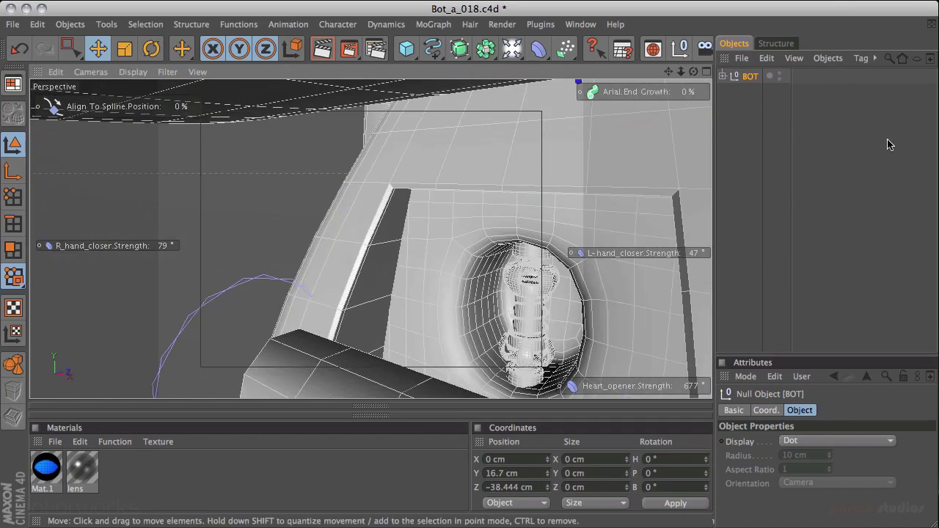
{"action": "scroll", "coordinate": [521, 203], "scroll_direction": "up", "scroll_amount": 2}
{"action": "left_click_drag", "start_coordinate": [521, 204], "coordinate": [487, 190], "text": "alt"}
{"action": "left_click_drag", "start_coordinate": [547, 174], "coordinate": [468, 171], "text": "alt"}
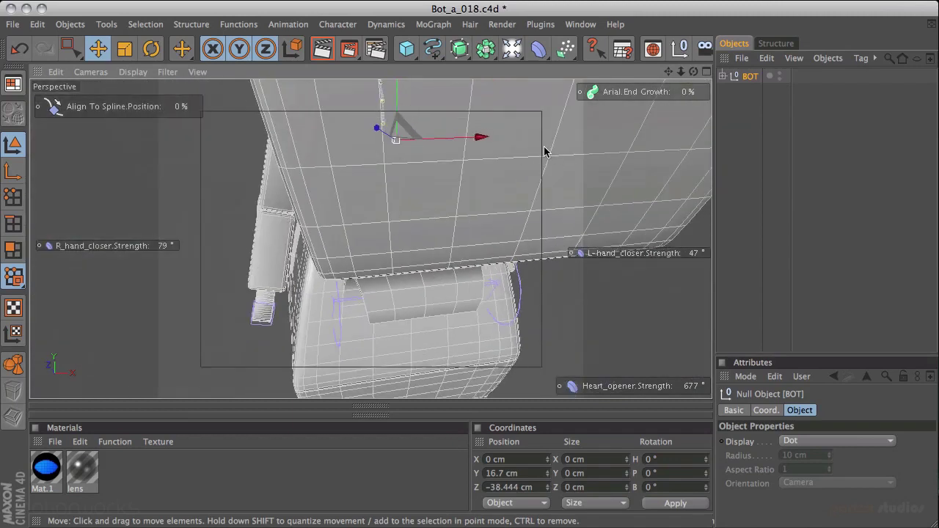
{"action": "mouse_move", "coordinate": [555, 149]}
{"action": "left_mouse_down", "text": "alt"}
{"action": "mouse_move", "coordinate": [469, 147]}
{"action": "mouse_move", "coordinate": [476, 137]}
{"action": "mouse_move", "coordinate": [445, 182]}
{"action": "mouse_move", "coordinate": [540, 164]}
{"action": "mouse_move", "coordinate": [515, 200]}
{"action": "mouse_move", "coordinate": [562, 193]}
{"action": "left_mouse_up", "text": "alt"}
View the bot's rear, then collapse Head and Body and select Head, Body and Neck
{"action": "left_click", "coordinate": [520, 199]}
{"action": "left_click_drag", "start_coordinate": [220, 256], "coordinate": [464, 205], "text": "alt"}
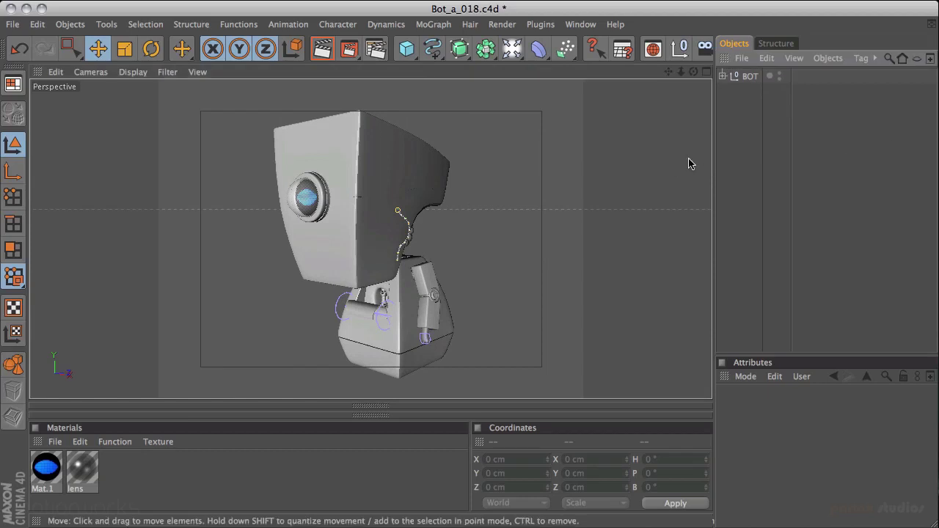
{"action": "left_click", "coordinate": [722, 76]}
{"action": "left_click", "coordinate": [731, 91]}
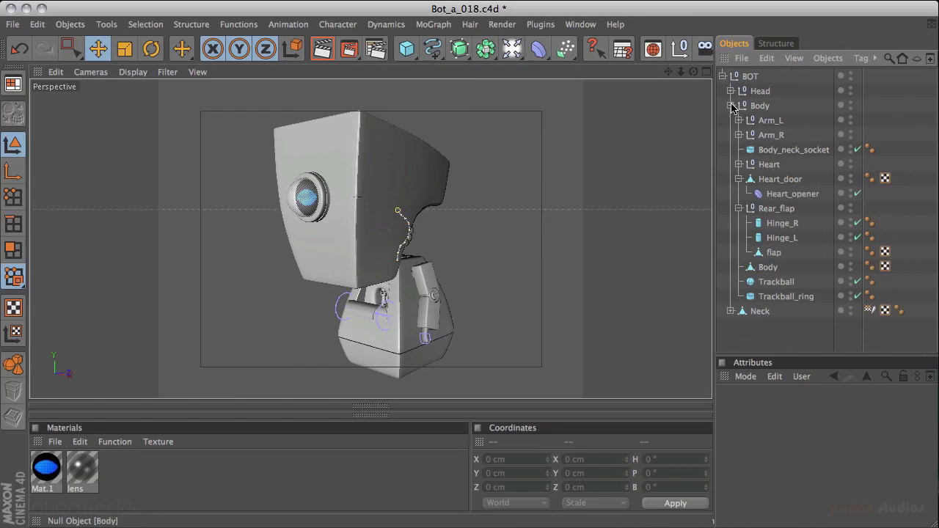
{"action": "left_click", "coordinate": [731, 106]}
{"action": "left_click", "coordinate": [760, 91]}
{"action": "left_click", "coordinate": [761, 120], "text": "shift"}
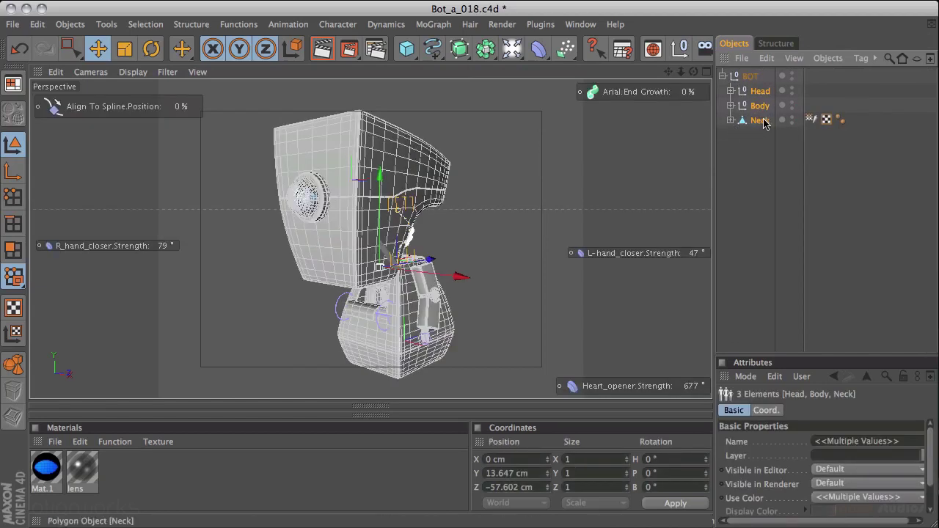
Delete the old BOT null from the Object Manager
{"action": "left_click", "coordinate": [748, 77]}
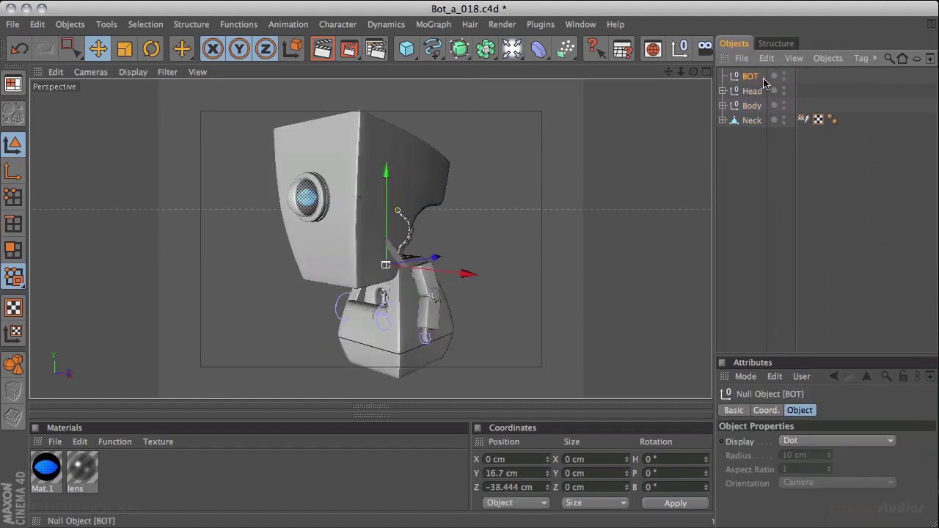
{"action": "key", "text": "Delete"}
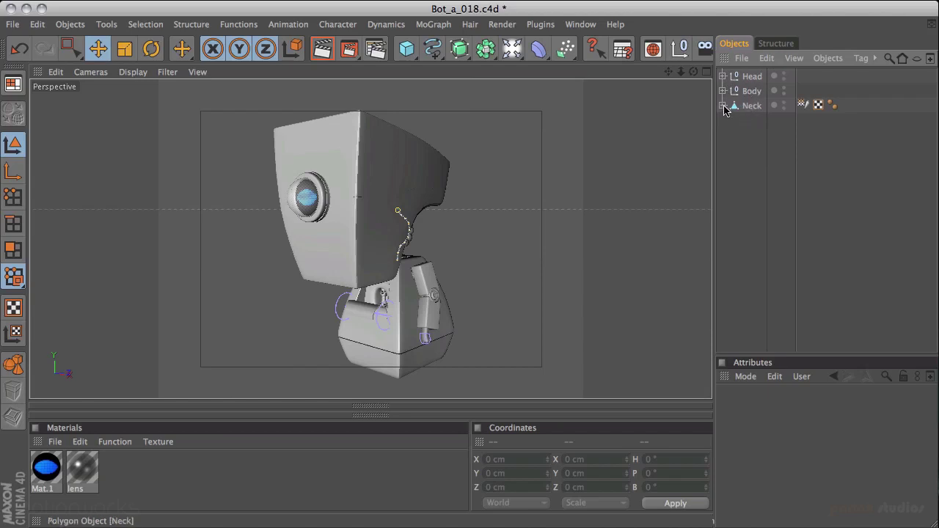
{"action": "left_click", "coordinate": [723, 107]}
{"action": "left_click", "coordinate": [724, 108]}
Group Head, Body and Neck under a new null named BOT
{"action": "left_click_drag", "start_coordinate": [756, 130], "coordinate": [728, 79]}
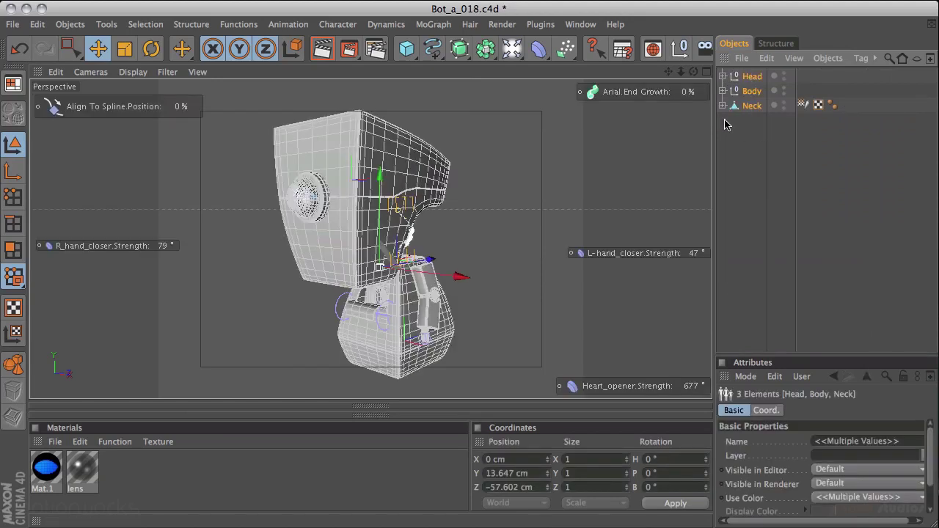
{"action": "left_click", "coordinate": [681, 48], "text": "alt"}
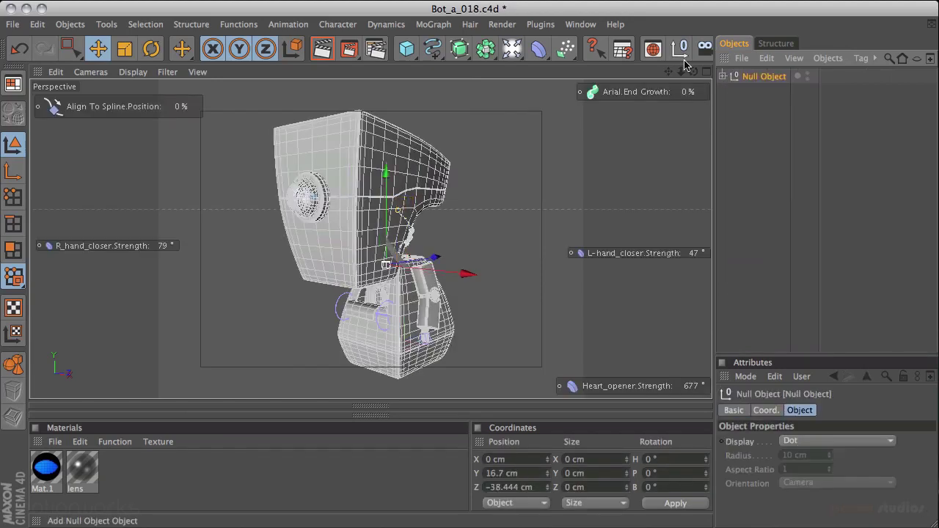
{"action": "double_click", "coordinate": [767, 76]}
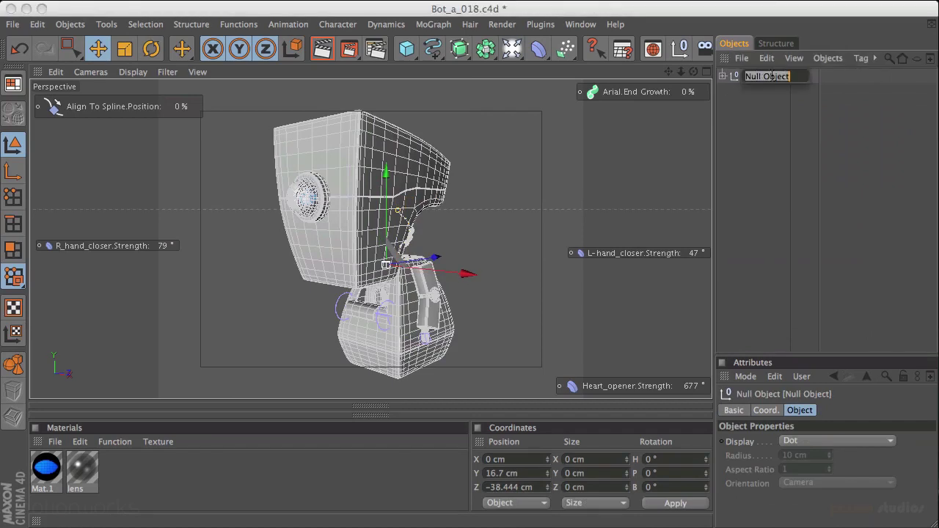
{"action": "type", "text": "BOT"}
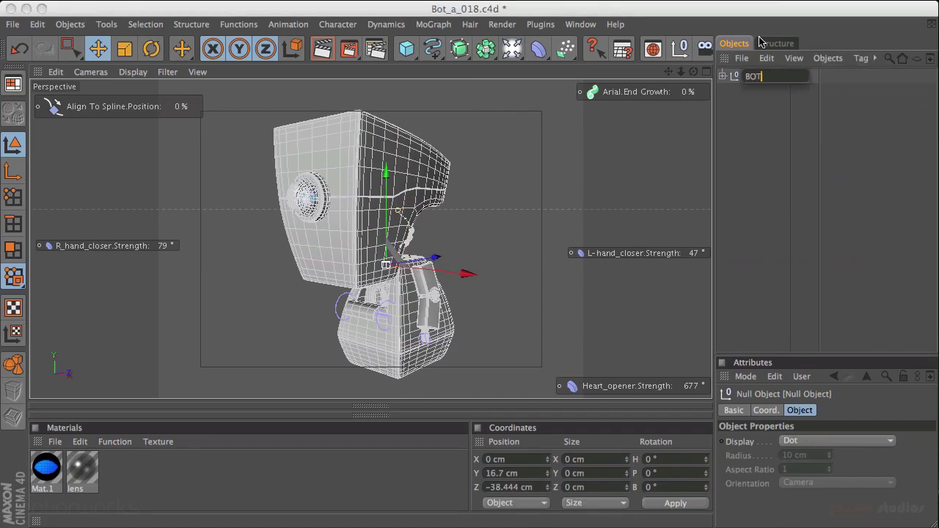
{"action": "left_click", "coordinate": [740, 94]}
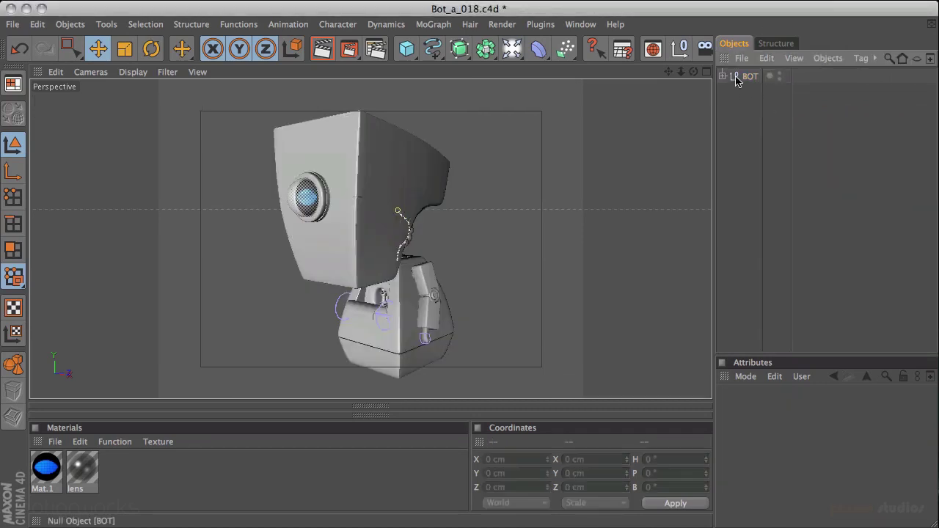
Expand the new BOT null plus its Body and Head branches to reveal their parts
{"action": "left_click", "coordinate": [736, 78]}
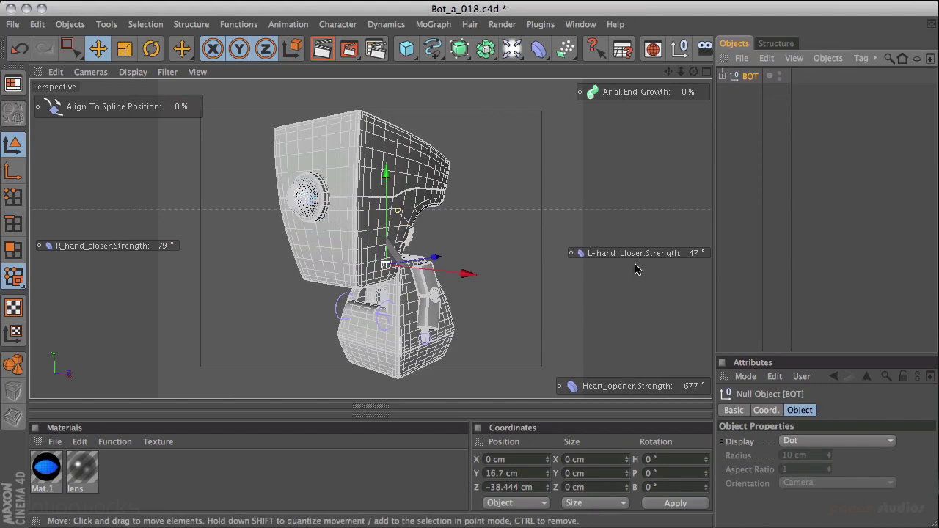
{"action": "left_click", "coordinate": [722, 76]}
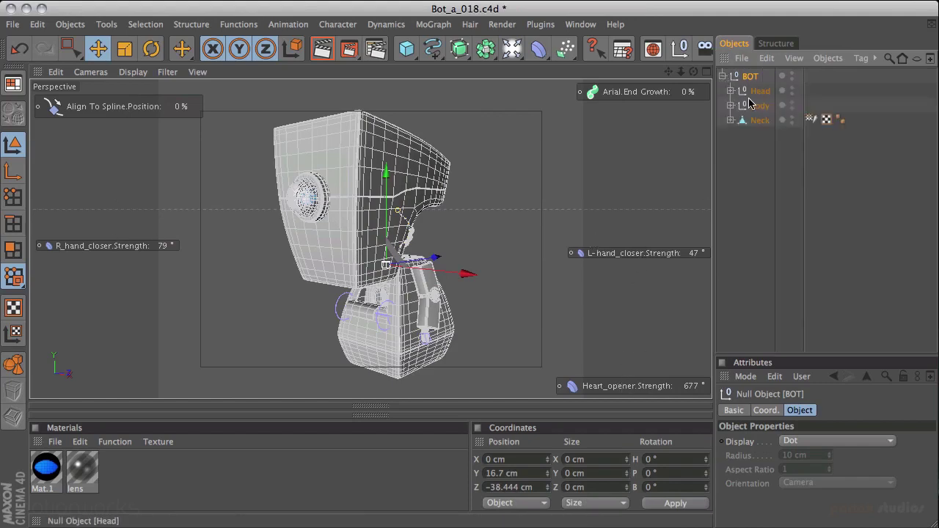
{"action": "left_click", "coordinate": [731, 105]}
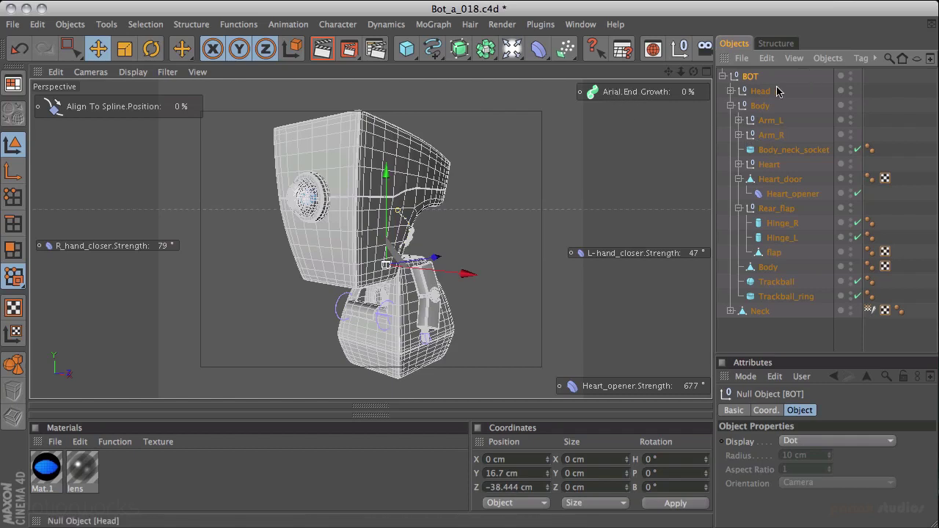
{"action": "left_click", "coordinate": [731, 91]}
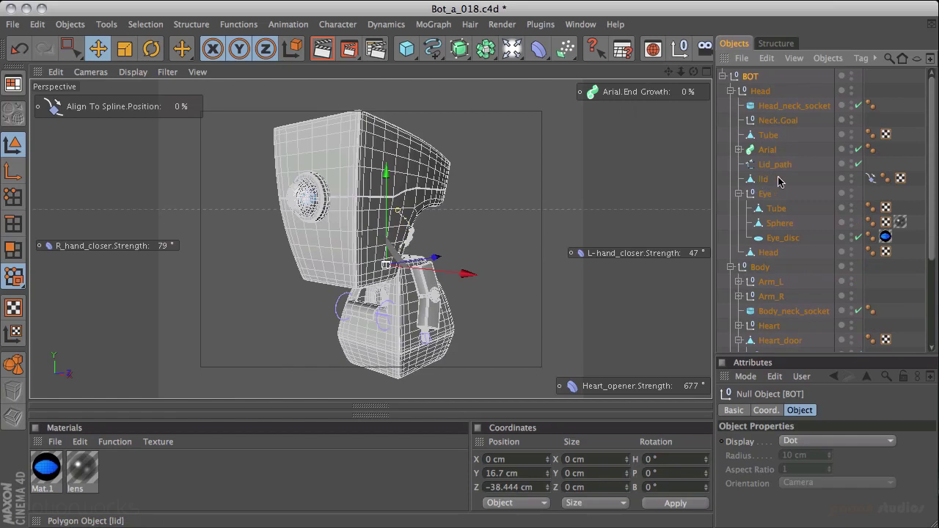
Rename the lid's Align To Spline tag to Aerial_lid
{"action": "left_click", "coordinate": [871, 180]}
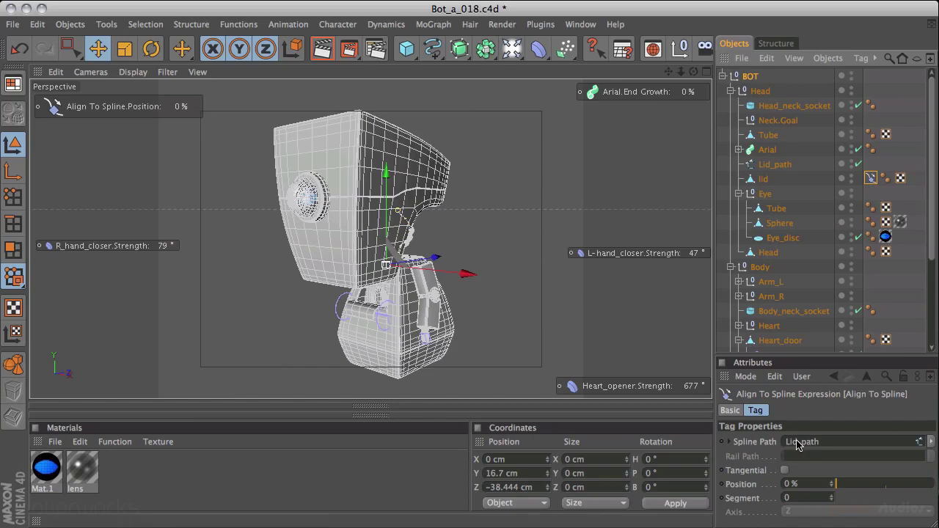
{"action": "left_click", "coordinate": [730, 413]}
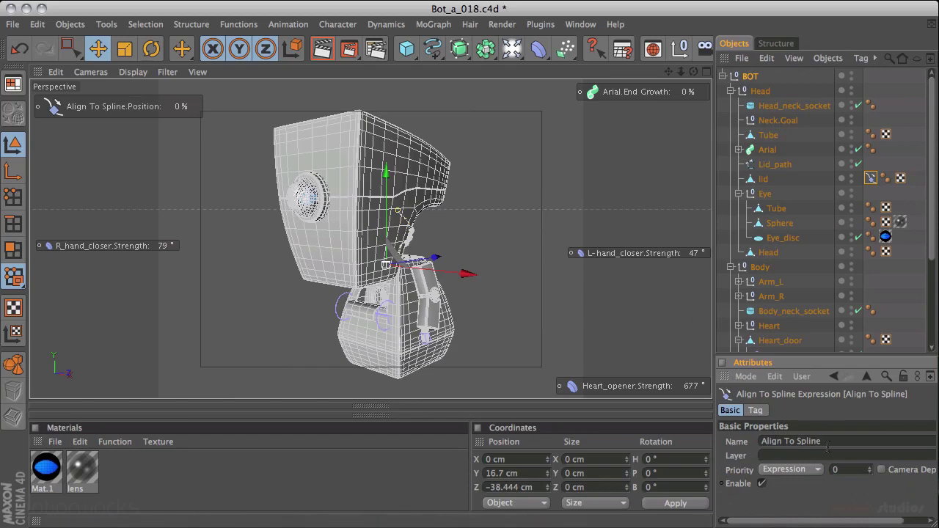
{"action": "left_click_drag", "start_coordinate": [830, 441], "coordinate": [732, 431]}
{"action": "type", "text": "Aerial_lid"}
{"action": "key", "text": "Return"}
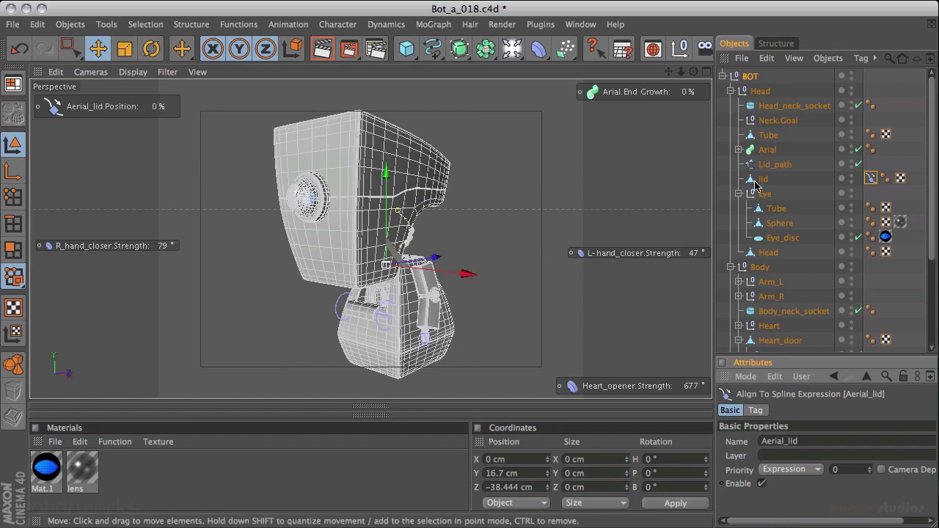
Set the Aerial_lid HUD control to show whenever the chain is active
{"action": "right_click", "coordinate": [103, 110]}
{"action": "mouse_move", "coordinate": [124, 116]}
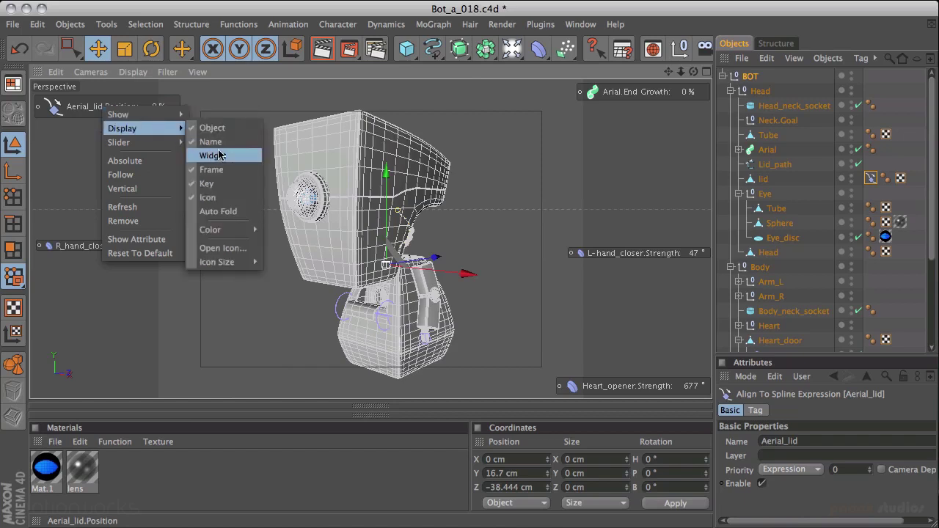
{"action": "mouse_move", "coordinate": [159, 119]}
{"action": "left_click", "coordinate": [212, 152]}
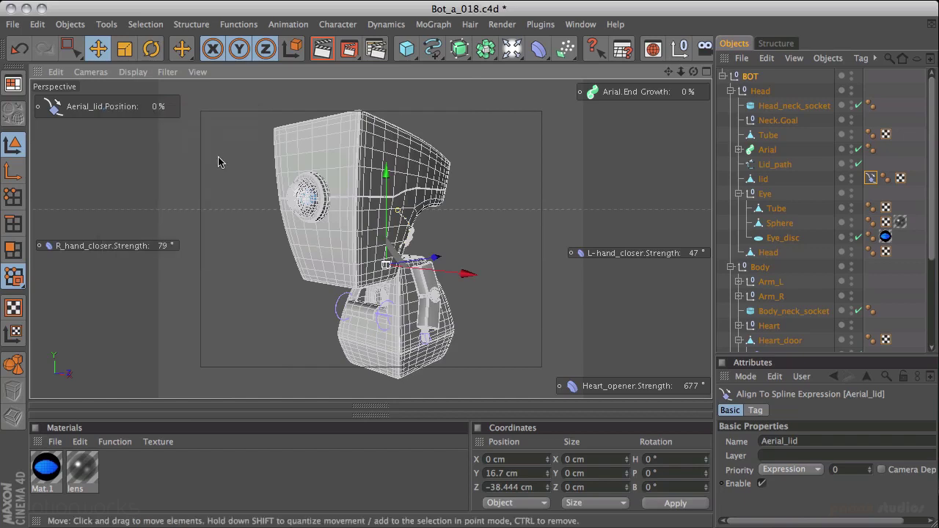
Collapse BOT, briefly re-expand it, and collapse it back to a single entry
{"action": "left_click", "coordinate": [723, 76]}
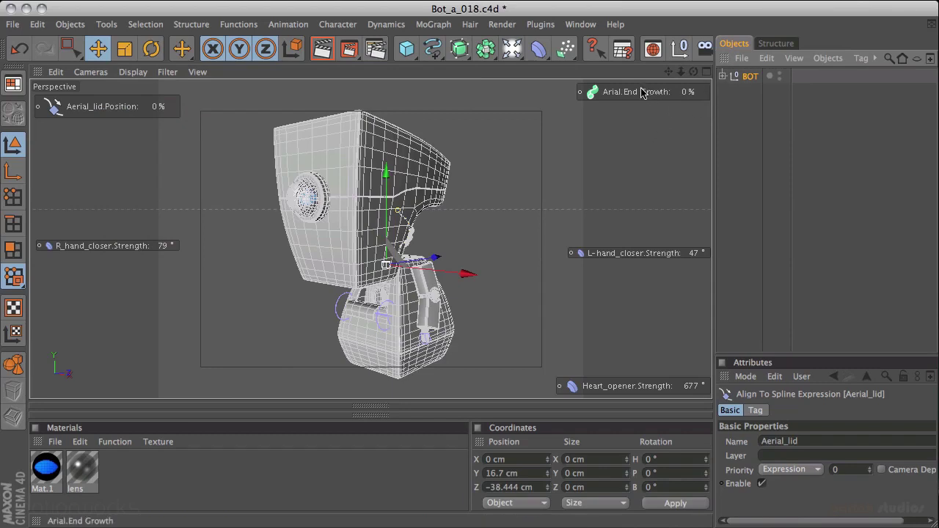
{"action": "left_click", "coordinate": [723, 78]}
{"action": "left_click", "coordinate": [723, 78]}
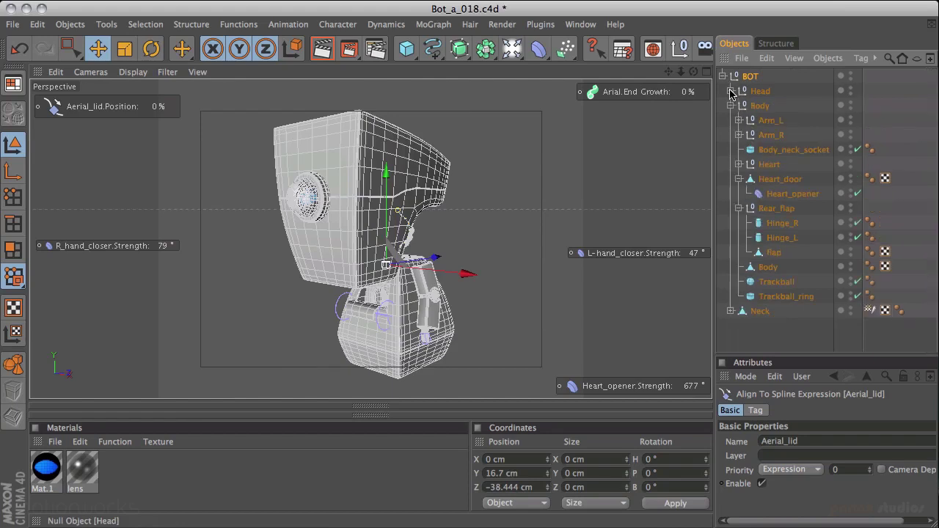
{"action": "left_click", "coordinate": [723, 77]}
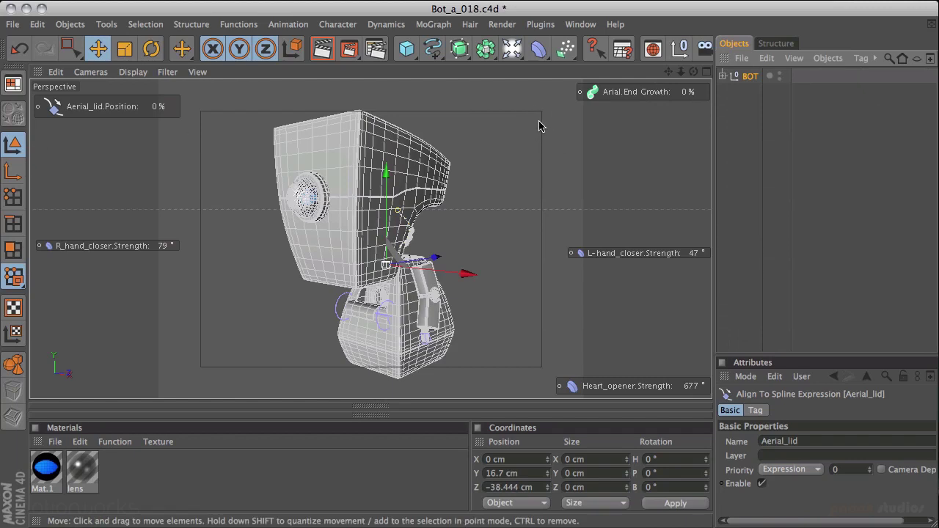
Add a Visual Selector tag to BOT, then reposition and enlarge its window
{"action": "right_click", "coordinate": [748, 81]}
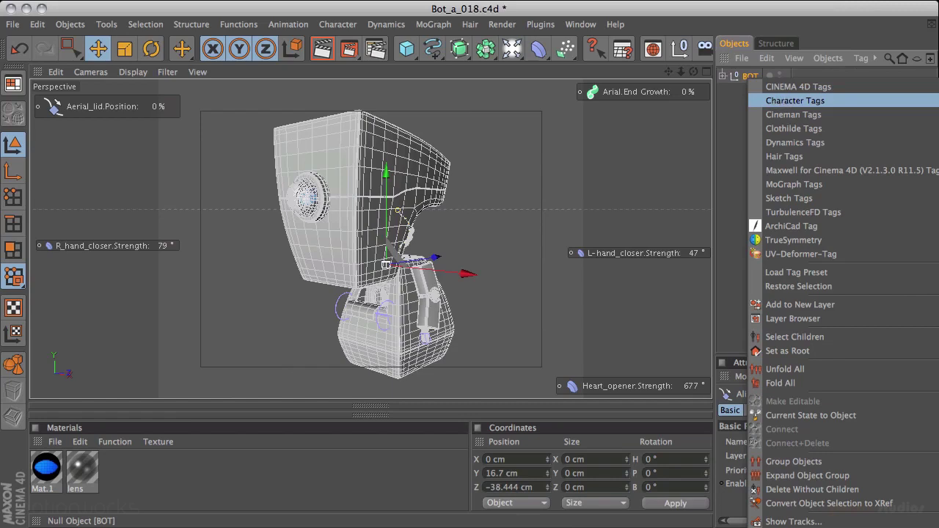
{"action": "left_click", "coordinate": [807, 201]}
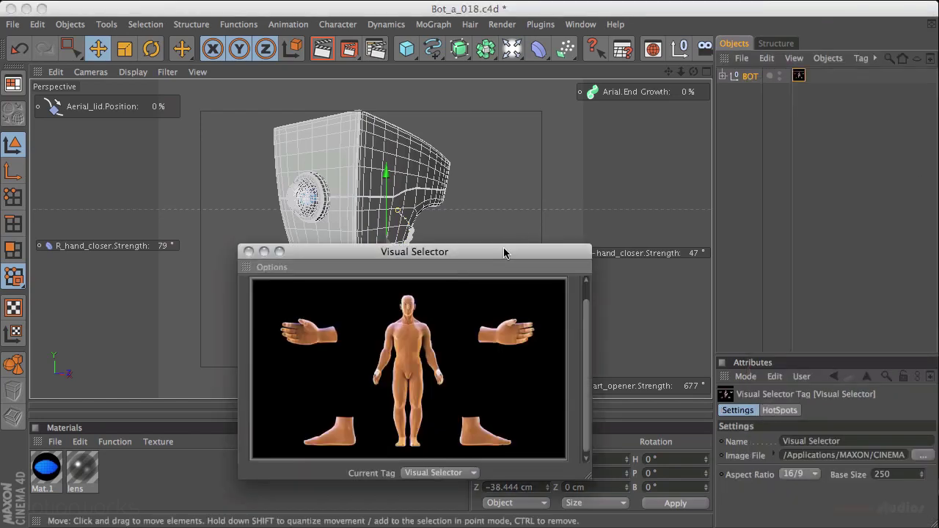
{"action": "left_click_drag", "start_coordinate": [501, 256], "coordinate": [530, 222]}
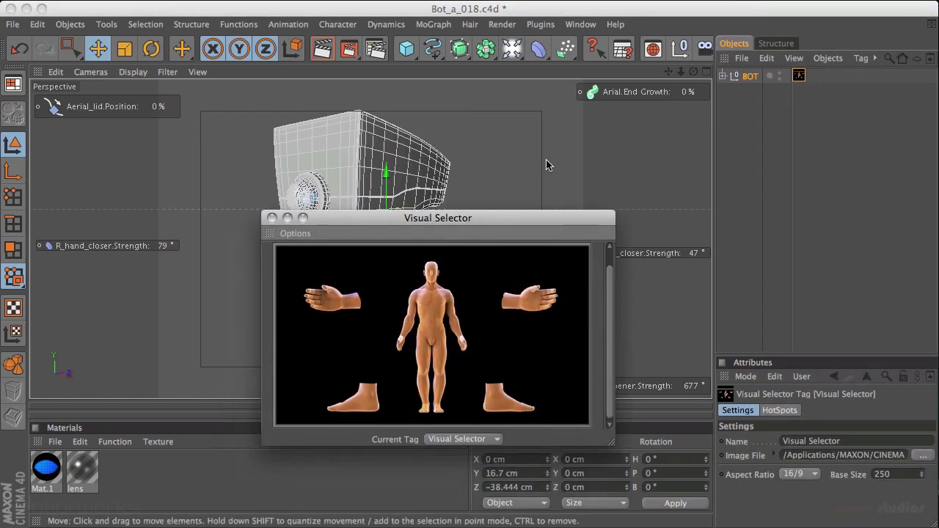
{"action": "left_click_drag", "start_coordinate": [450, 224], "coordinate": [422, 119]}
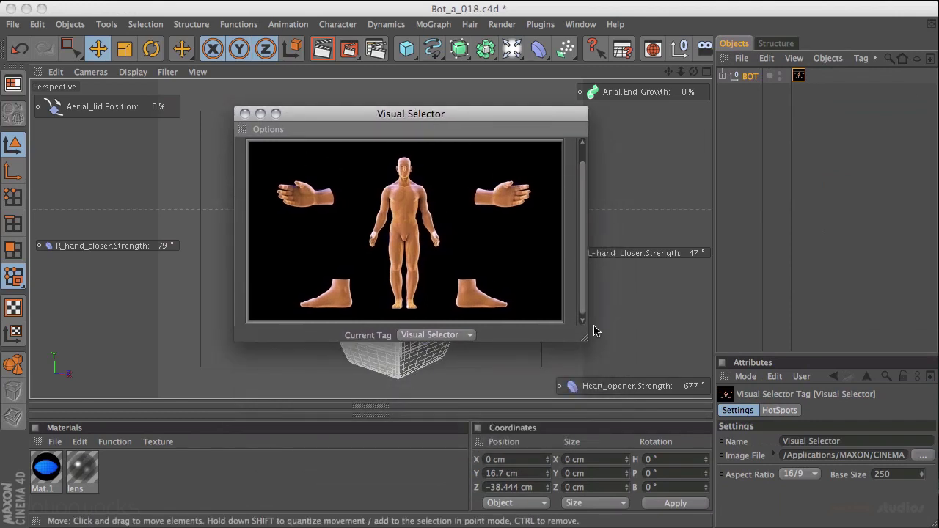
{"action": "left_click_drag", "start_coordinate": [587, 340], "coordinate": [620, 366]}
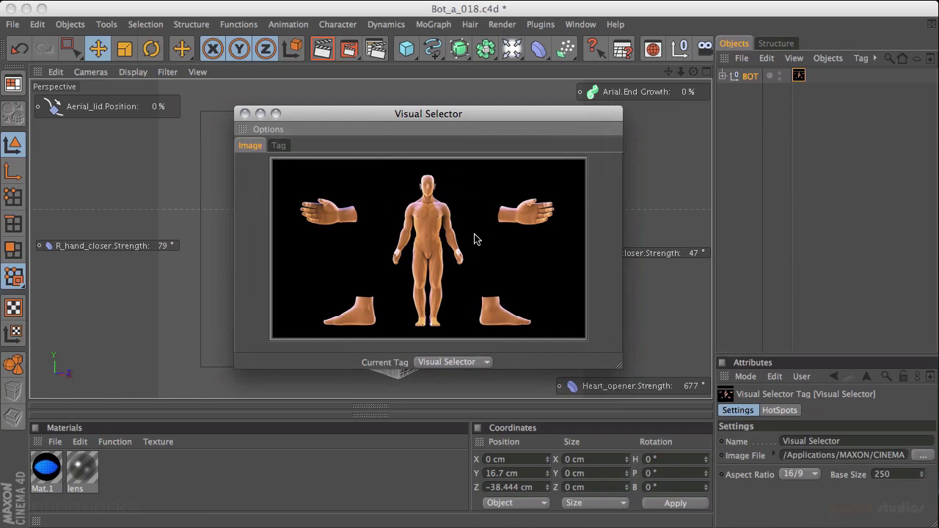
Show the tag's settings page in the Visual Selector window
{"action": "left_click", "coordinate": [267, 129]}
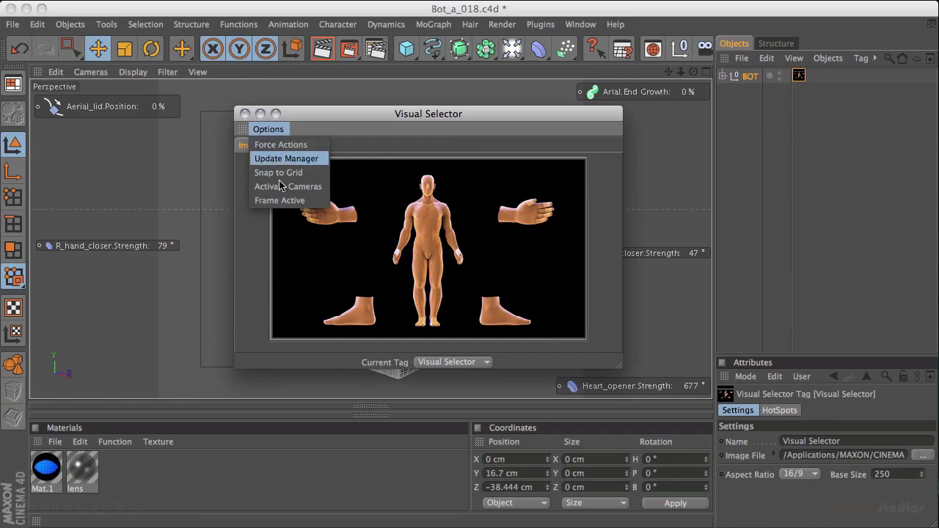
{"action": "left_click", "coordinate": [358, 138]}
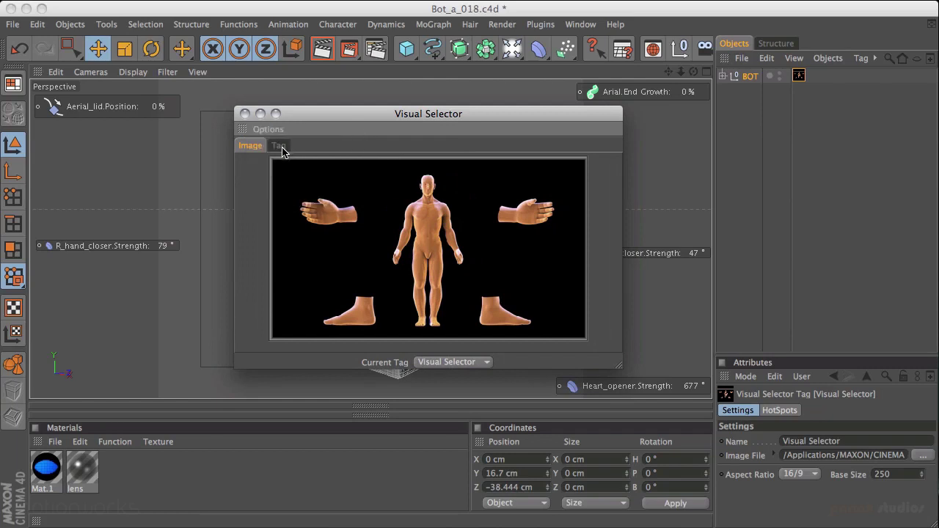
{"action": "left_click", "coordinate": [280, 146]}
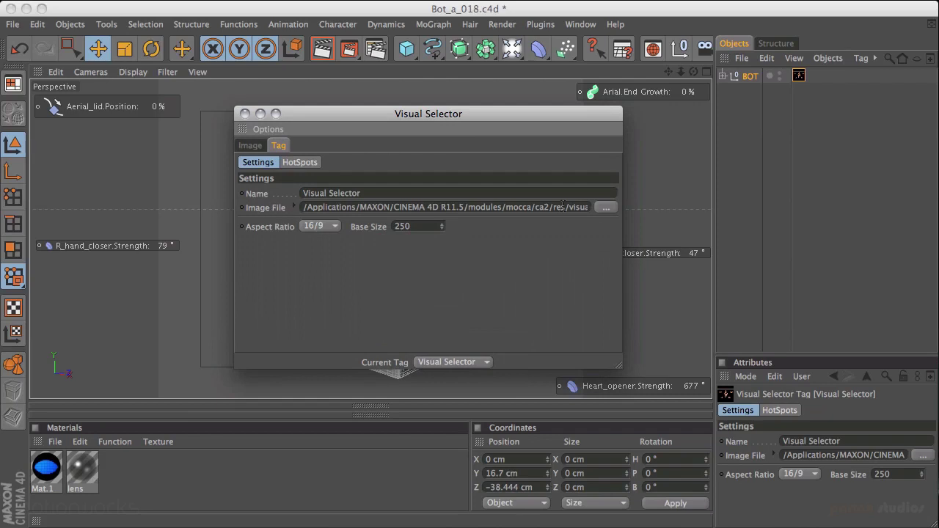
Load Visual_select_image.png from Desktop > MILG8 > Assets as the Visual Selector's image file
{"action": "left_click", "coordinate": [606, 210]}
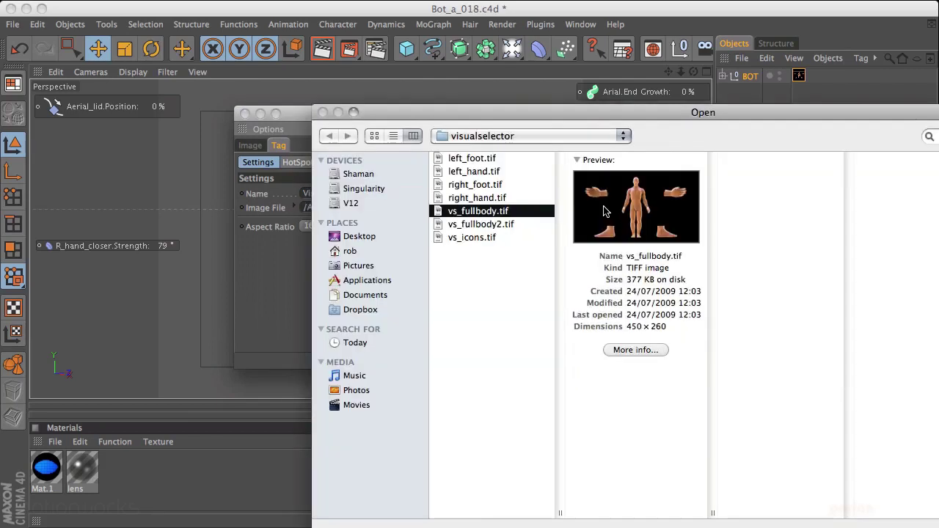
{"action": "left_click", "coordinate": [521, 135]}
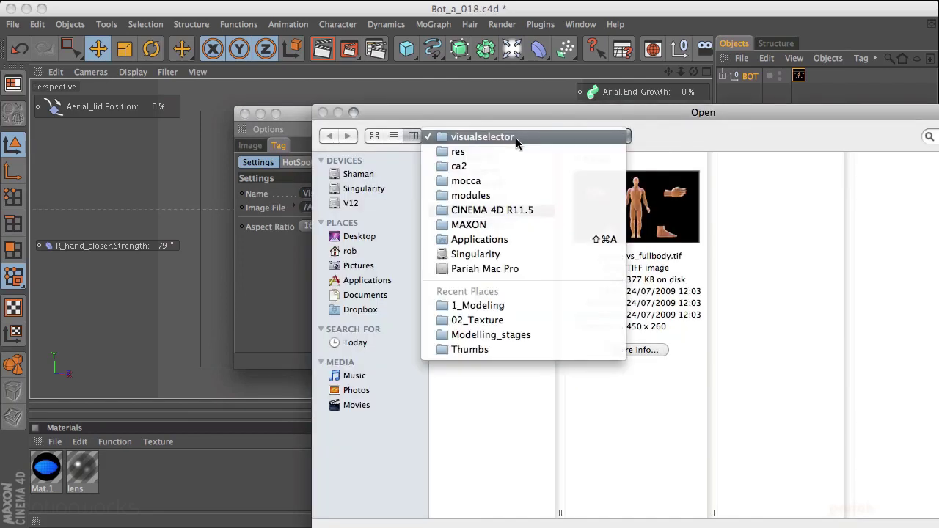
{"action": "left_click", "coordinate": [369, 238]}
{"action": "left_click", "coordinate": [370, 238]}
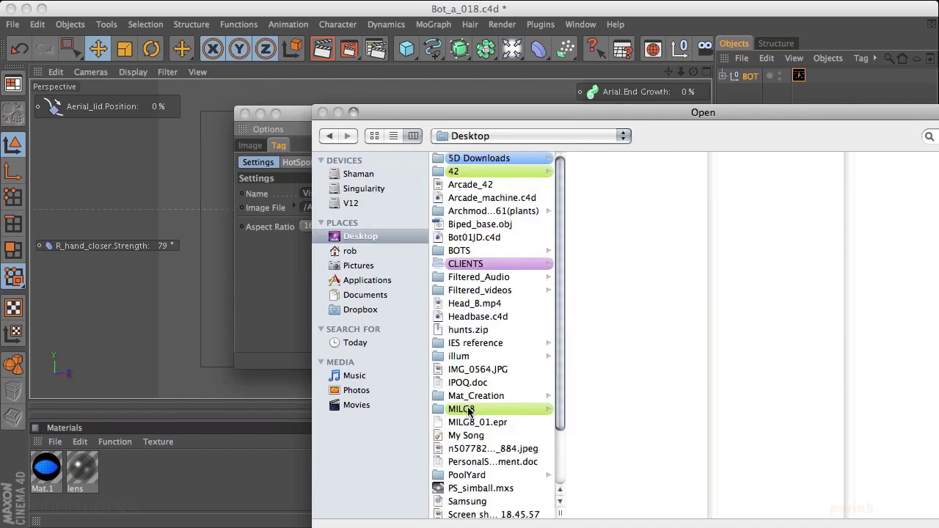
{"action": "left_click", "coordinate": [467, 411]}
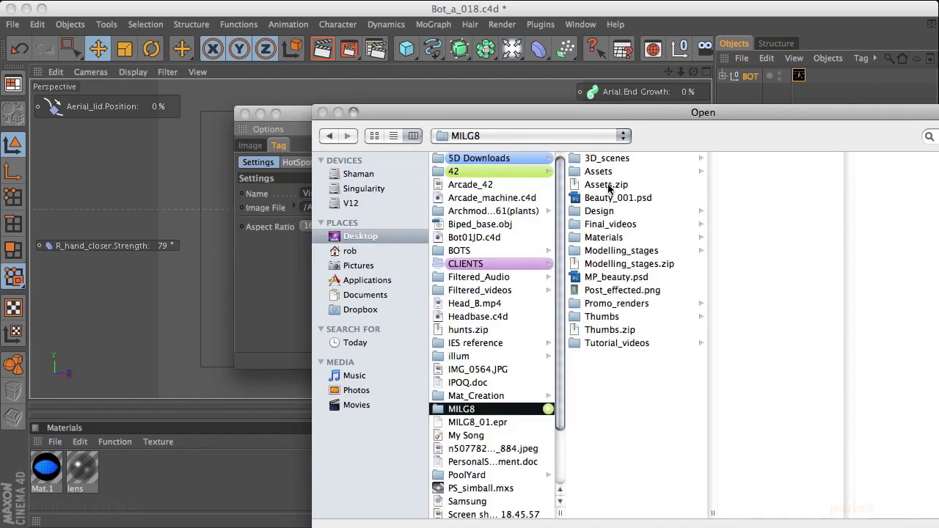
{"action": "left_click", "coordinate": [605, 173]}
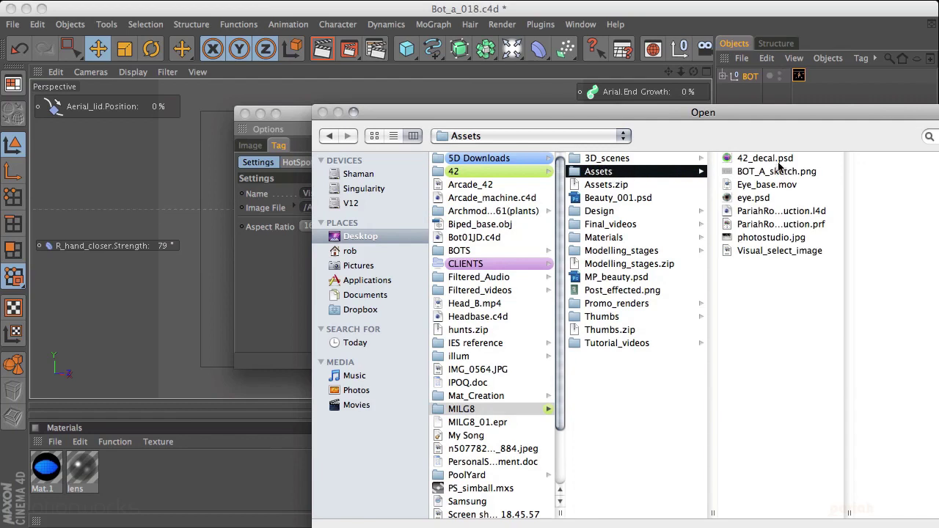
{"action": "left_click", "coordinate": [763, 252]}
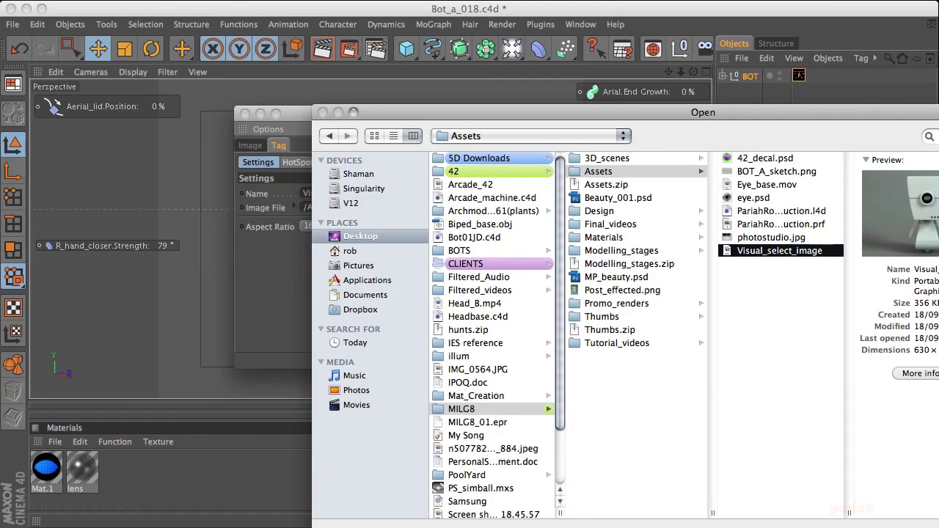
{"action": "key", "text": "Return"}
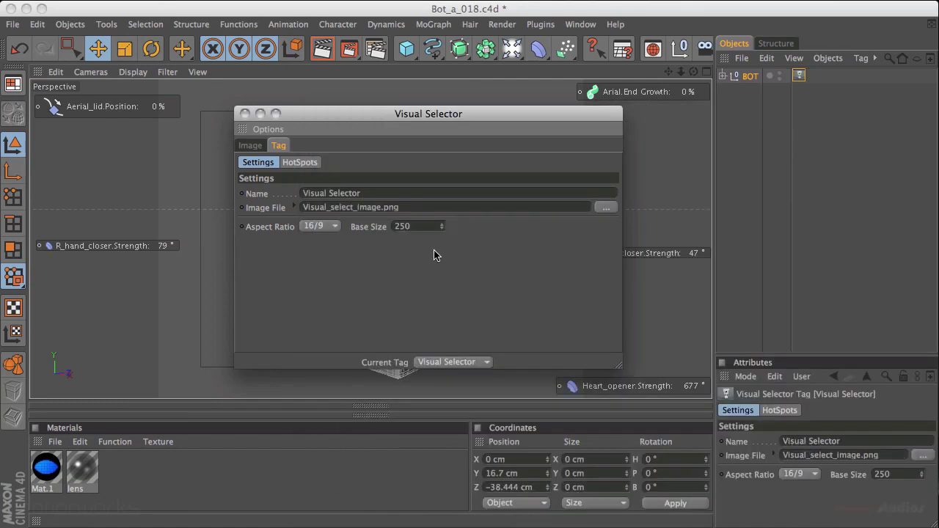
Preview the loaded robot image and expand the BOT and Head hierarchy in the object list
{"action": "left_click", "coordinate": [251, 145]}
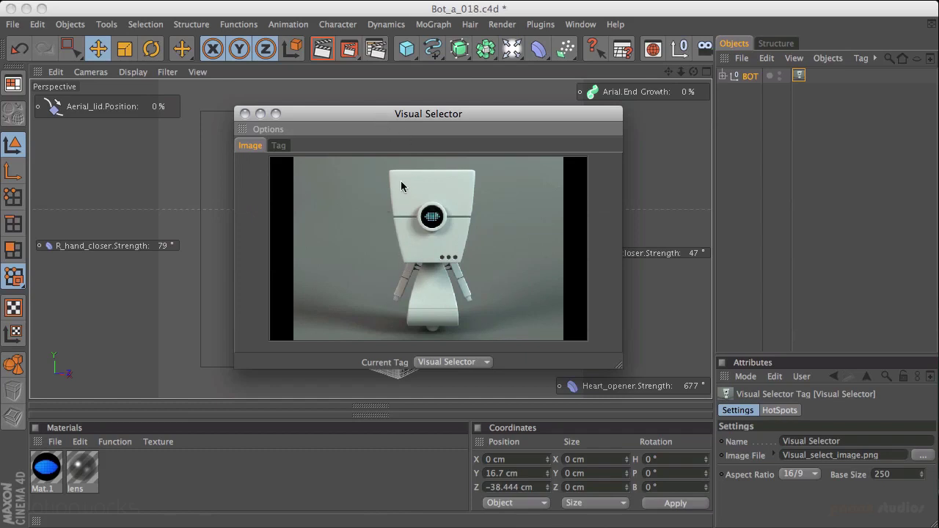
{"action": "left_click", "coordinate": [723, 77]}
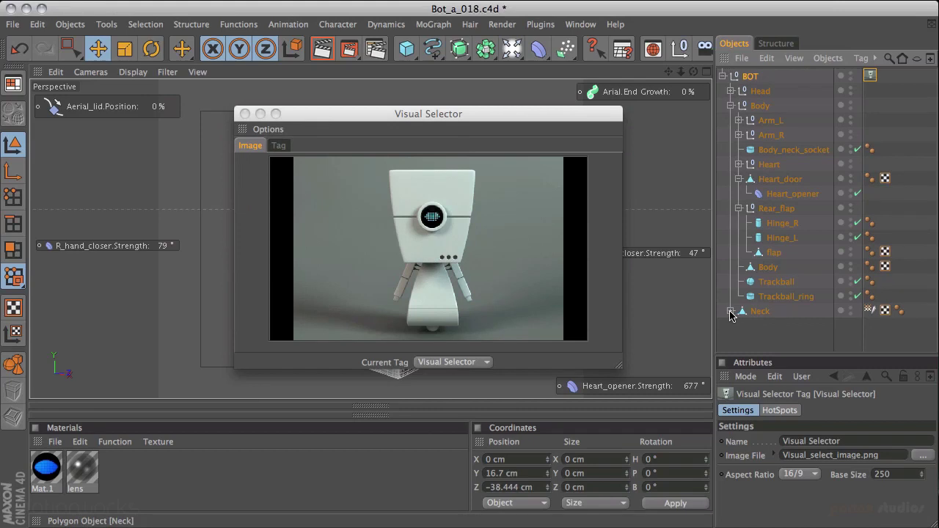
{"action": "left_click", "coordinate": [730, 91]}
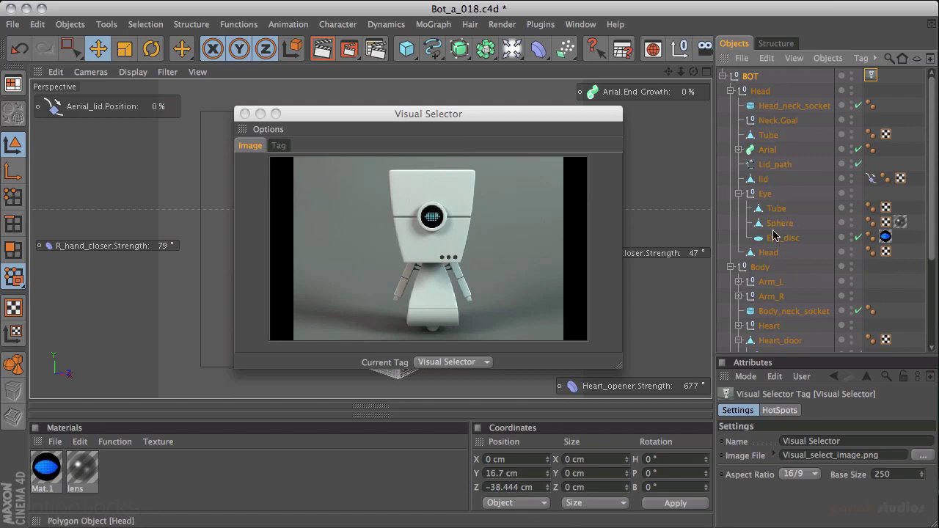
{"action": "left_click", "coordinate": [279, 146]}
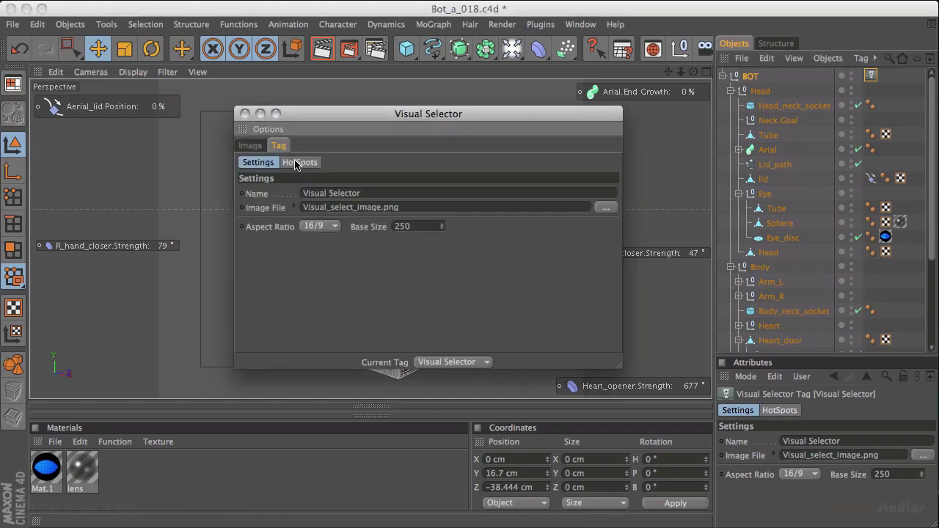
Add a hotspot with the person figure icon and place it over the robot's lower body
{"action": "left_click", "coordinate": [299, 163]}
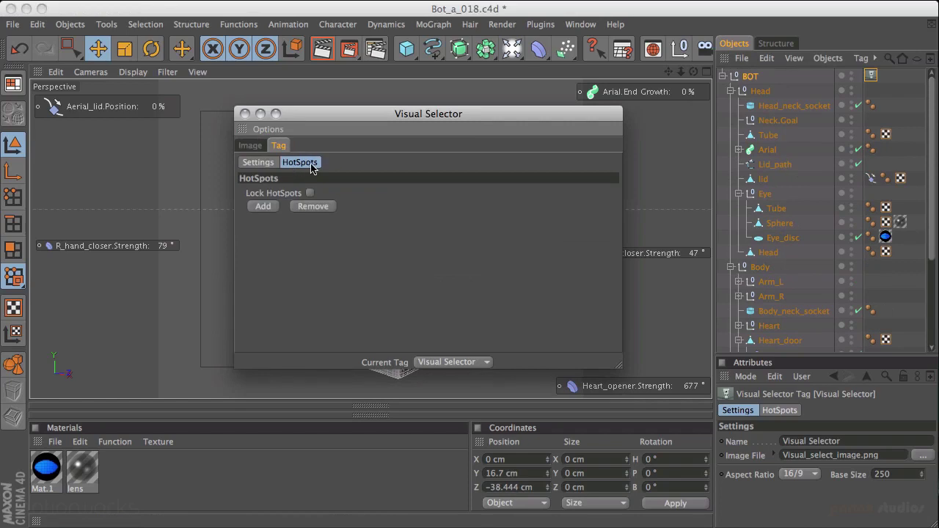
{"action": "left_click", "coordinate": [262, 207]}
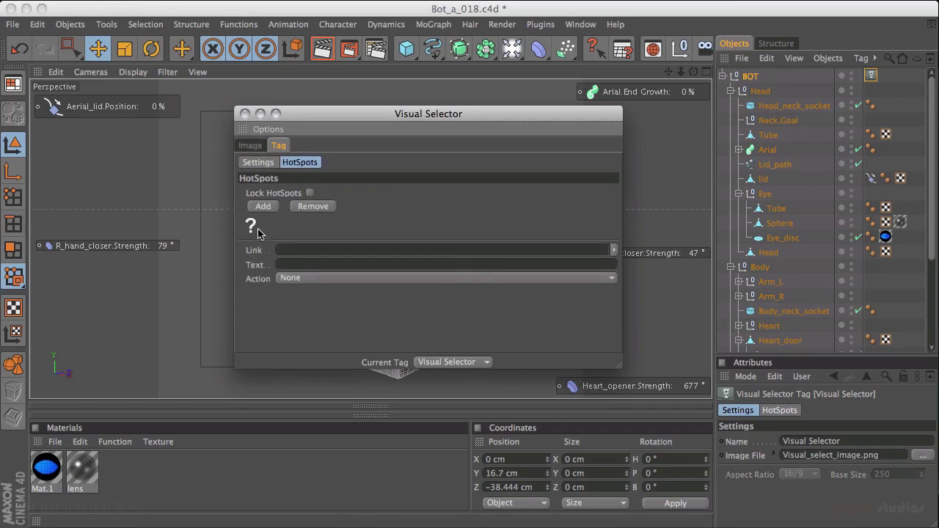
{"action": "double_click", "coordinate": [252, 228]}
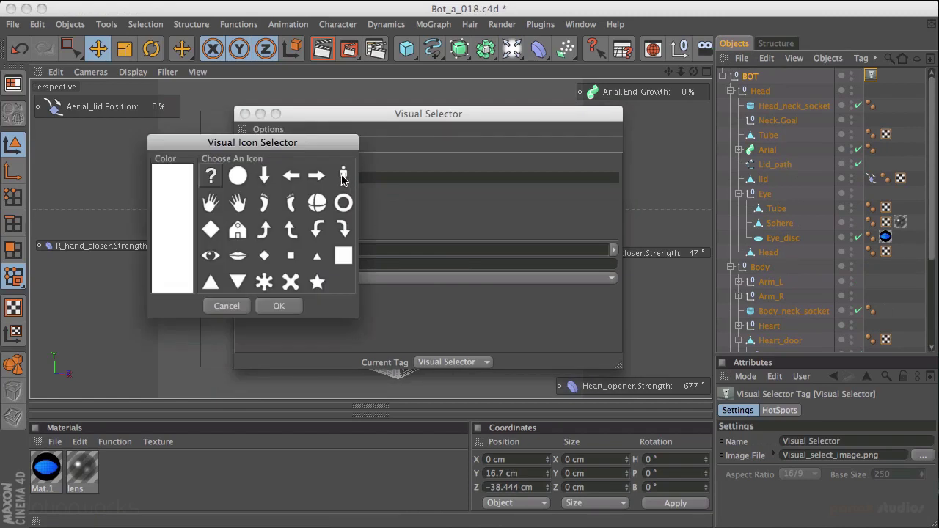
{"action": "left_click", "coordinate": [343, 177]}
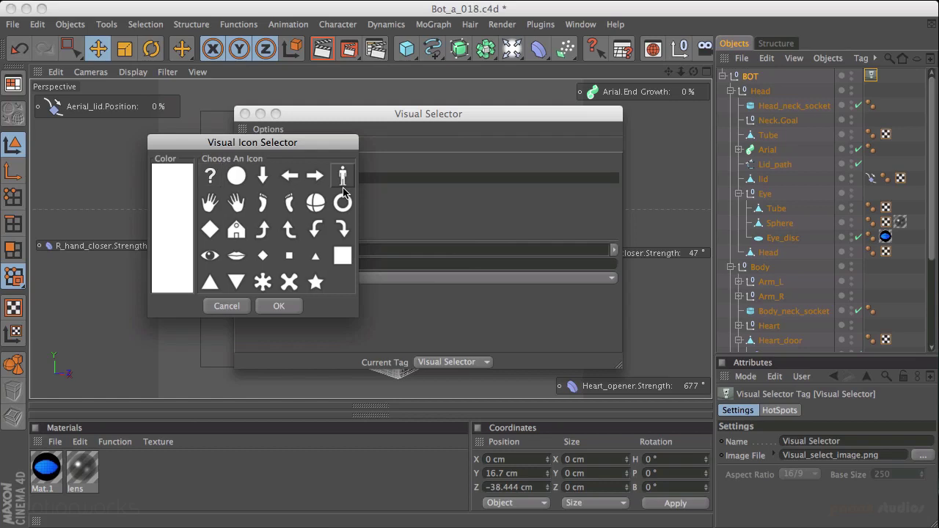
{"action": "left_click", "coordinate": [291, 308]}
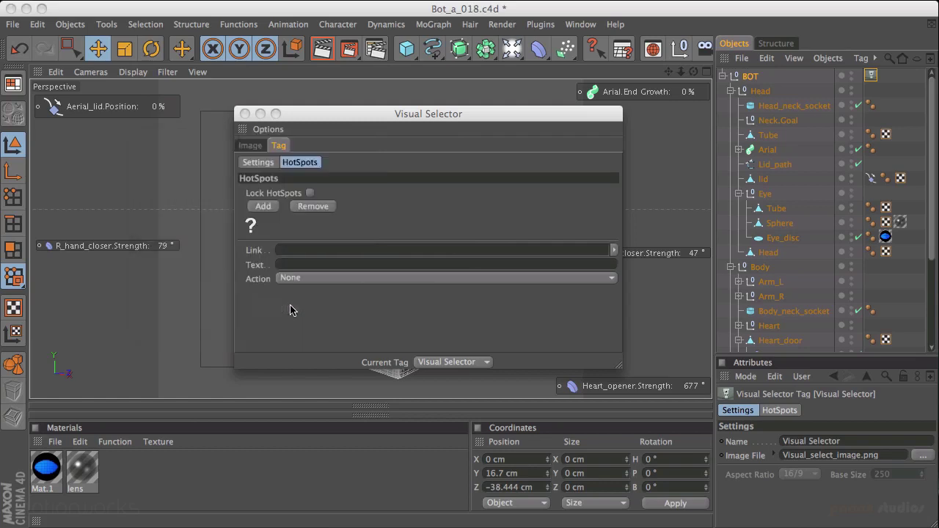
{"action": "left_click", "coordinate": [255, 146]}
{"action": "left_click_drag", "start_coordinate": [306, 196], "coordinate": [436, 297]}
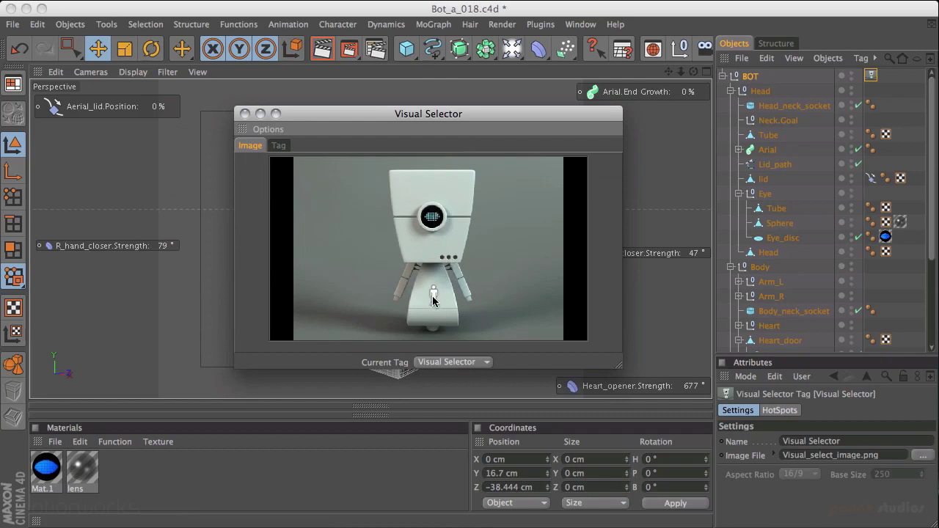
Link the hotspot to the BOT null, label it 'Bot', and confirm it selects BOT
{"action": "left_click", "coordinate": [292, 151]}
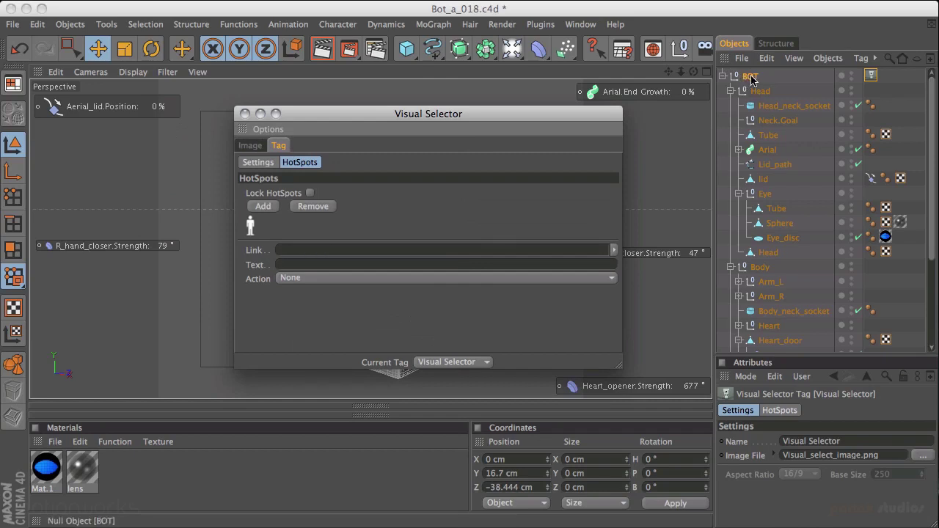
{"action": "left_click_drag", "start_coordinate": [752, 79], "coordinate": [343, 249]}
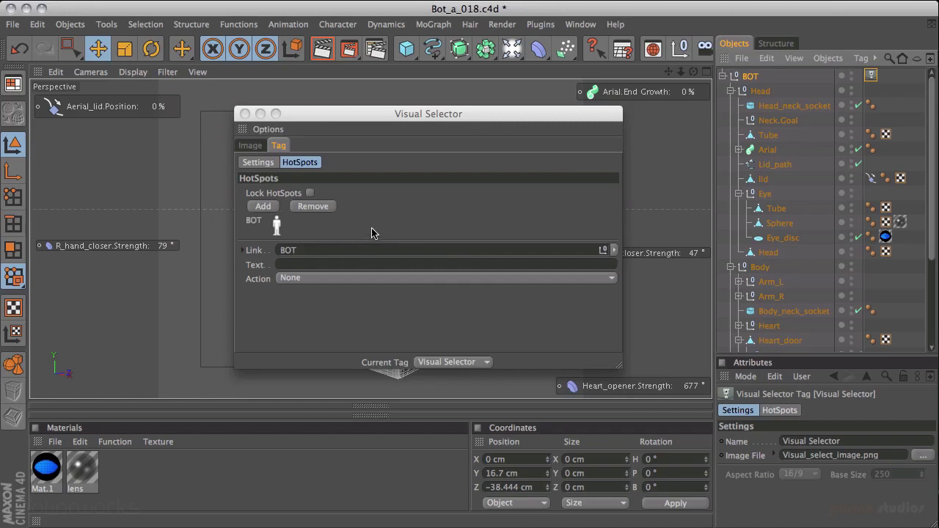
{"action": "left_click", "coordinate": [292, 265]}
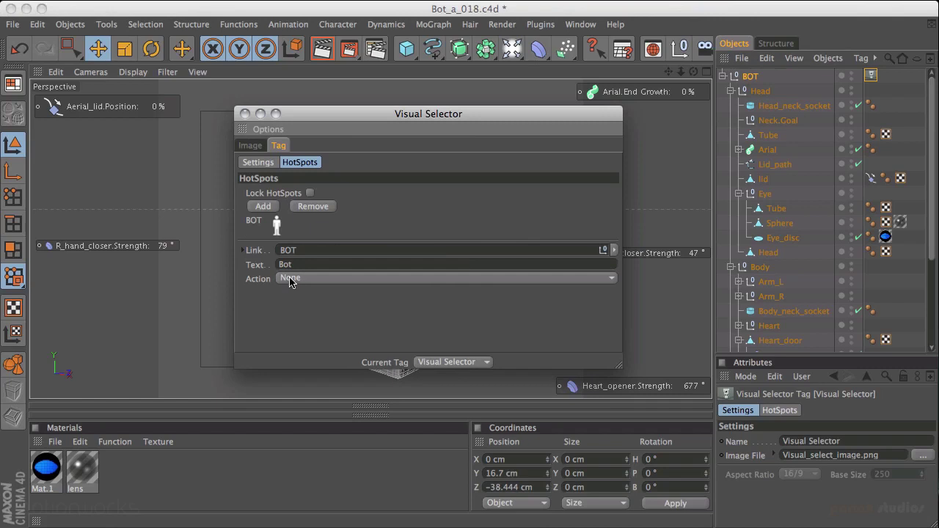
{"action": "left_click", "coordinate": [252, 146]}
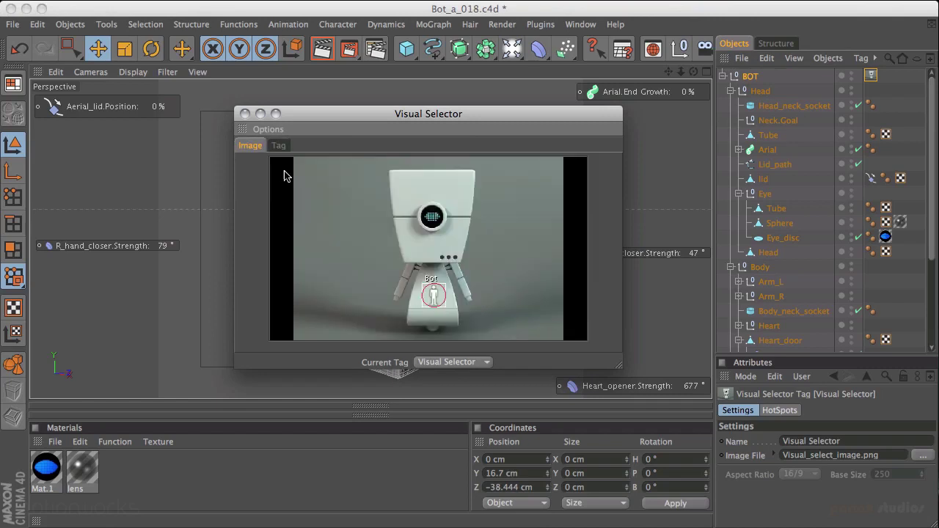
{"action": "left_click", "coordinate": [433, 293]}
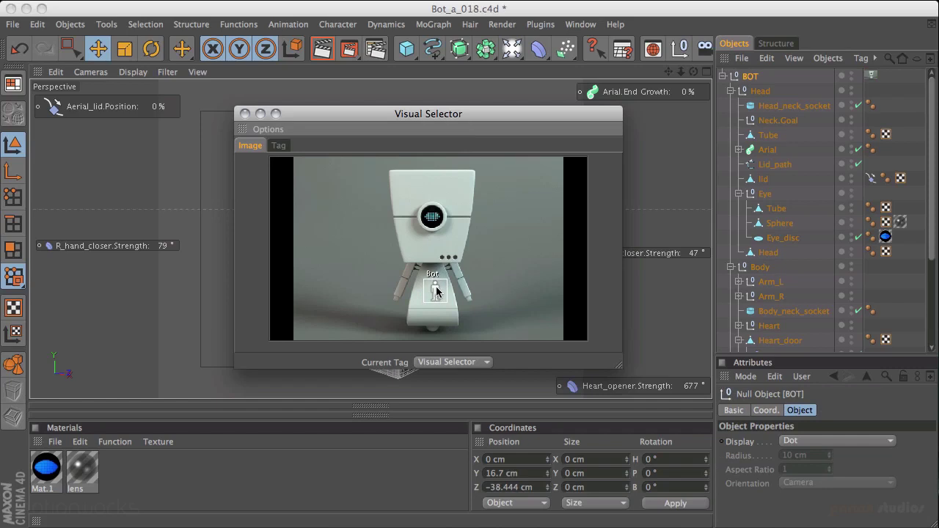
{"action": "left_click", "coordinate": [280, 145]}
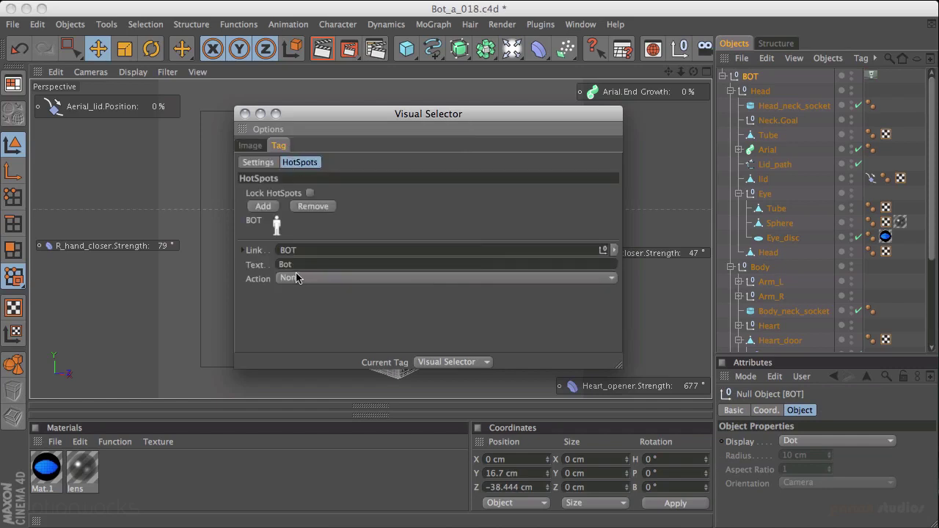
Add a hotspot linked to Head with the eye icon and position it on the robot's head
{"action": "left_click", "coordinate": [263, 207]}
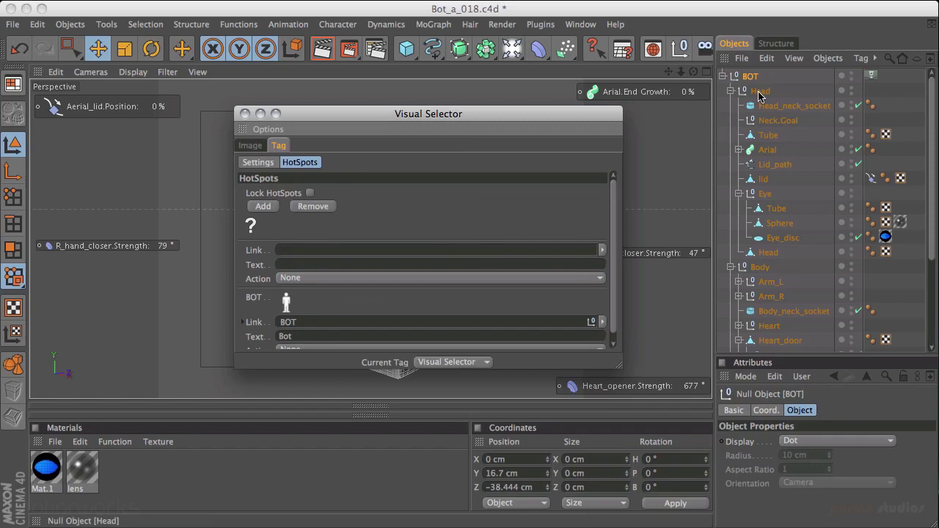
{"action": "left_click_drag", "start_coordinate": [760, 93], "coordinate": [337, 250]}
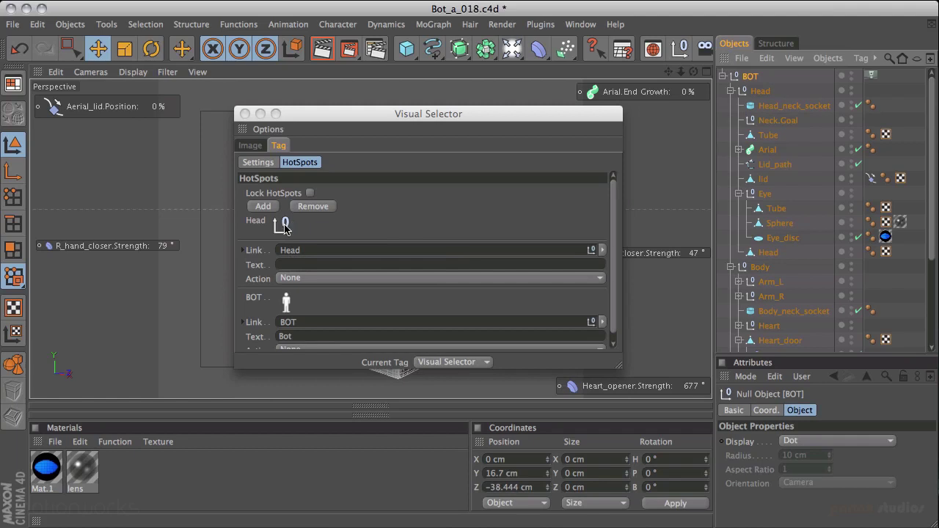
{"action": "left_click", "coordinate": [287, 225]}
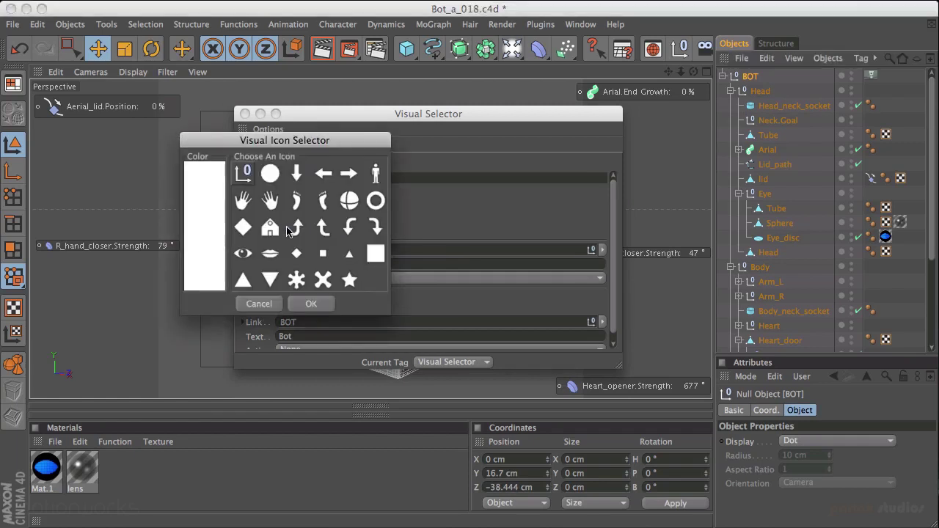
{"action": "left_click", "coordinate": [242, 254]}
{"action": "left_click", "coordinate": [310, 304]}
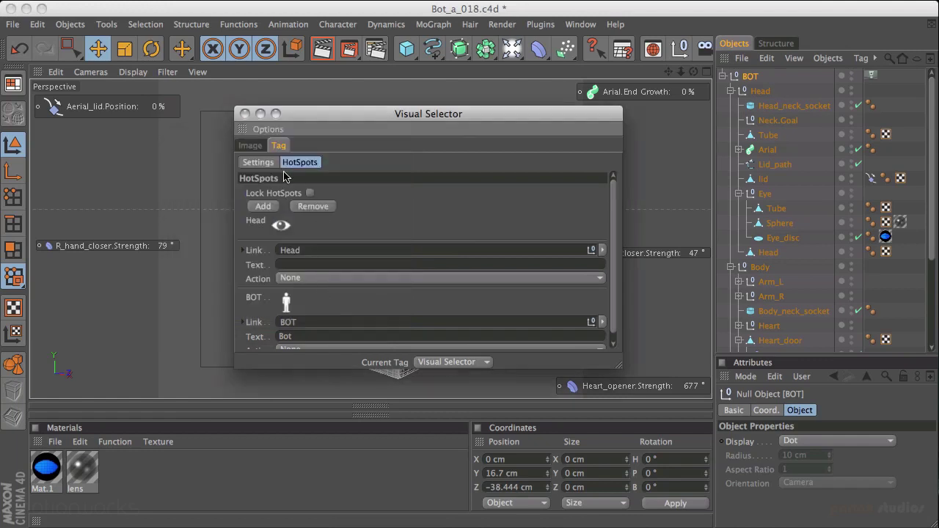
{"action": "left_click", "coordinate": [250, 145]}
{"action": "left_click_drag", "start_coordinate": [307, 194], "coordinate": [436, 220]}
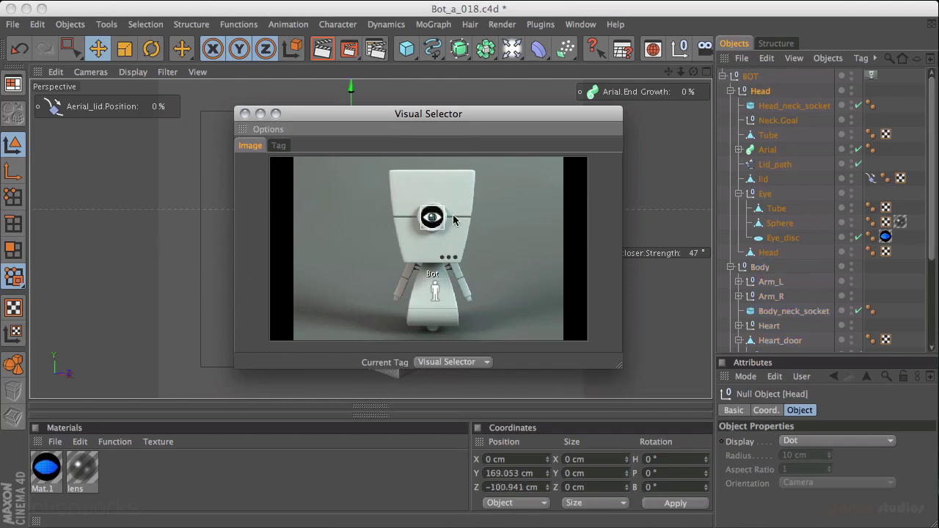
Add a hotspot linked to Arm_L and give it the hand icon
{"action": "left_click", "coordinate": [280, 146]}
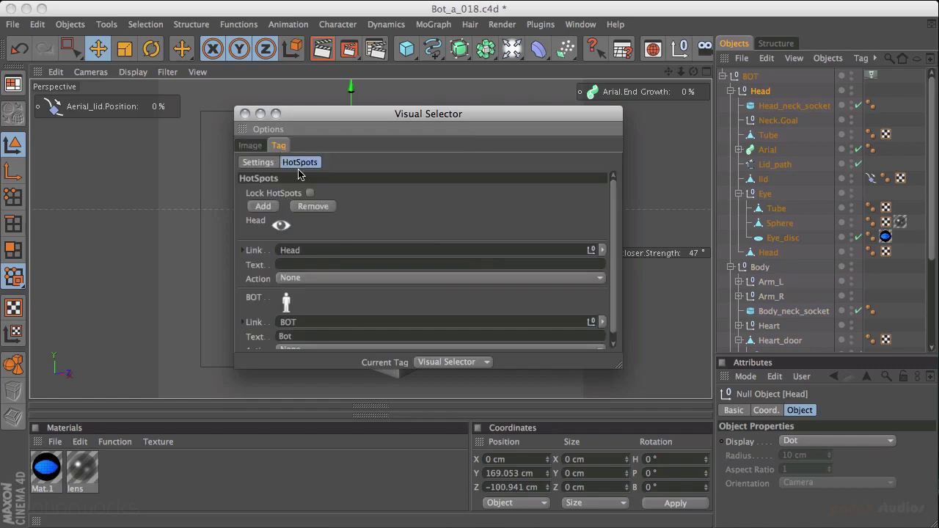
{"action": "left_click", "coordinate": [266, 207]}
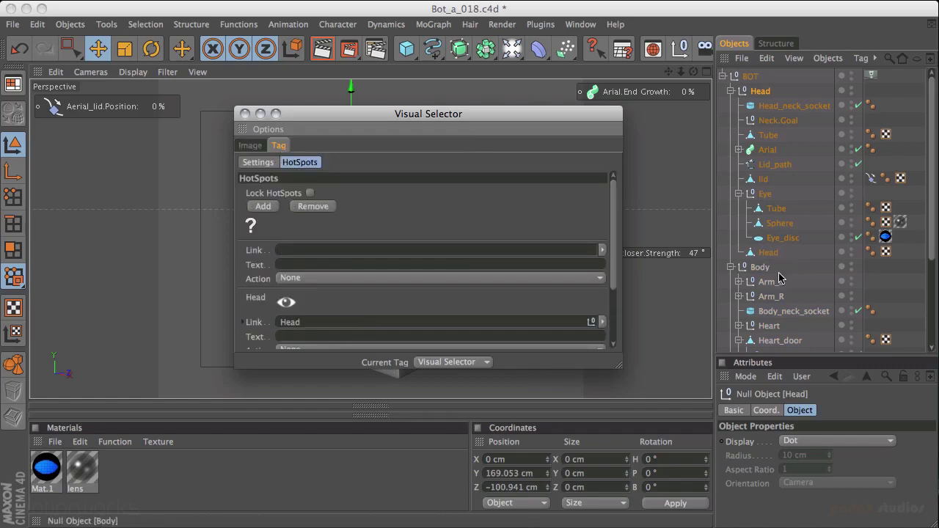
{"action": "left_click_drag", "start_coordinate": [769, 286], "coordinate": [357, 250]}
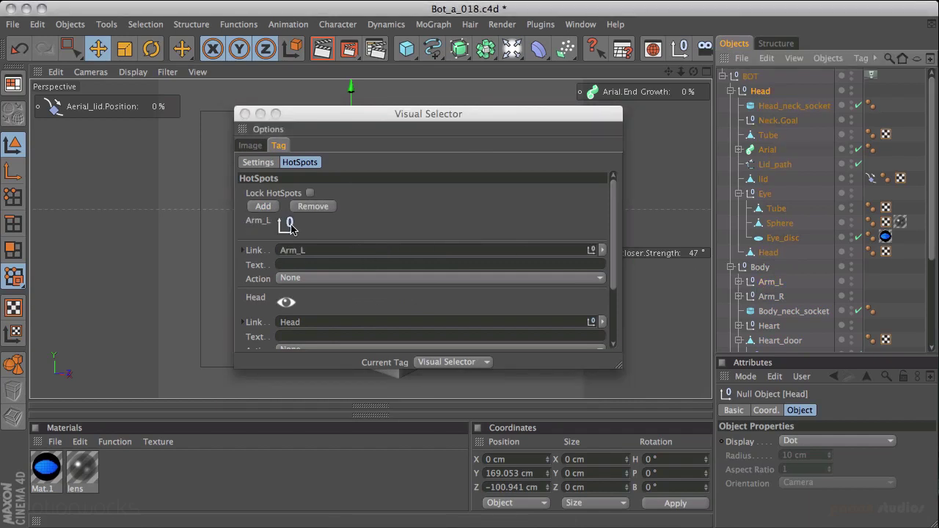
{"action": "left_click", "coordinate": [290, 230]}
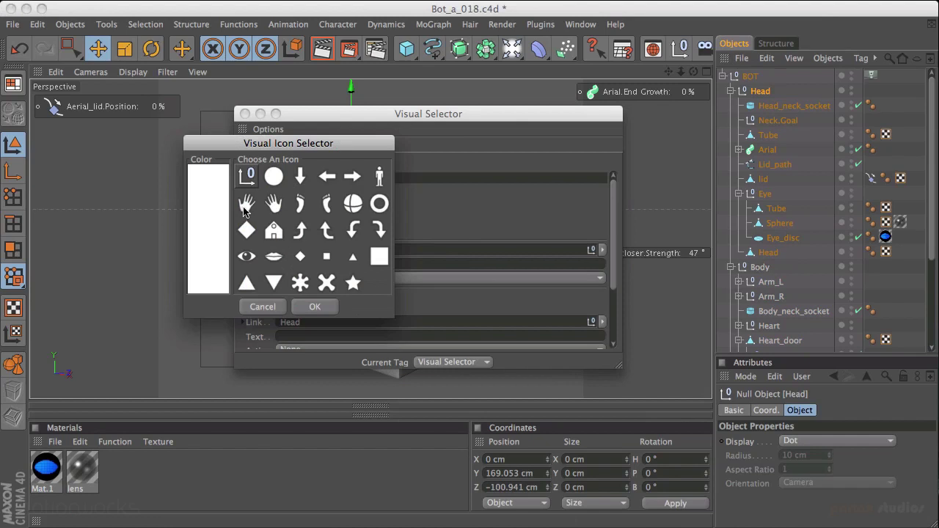
{"action": "left_click", "coordinate": [247, 205]}
{"action": "left_click", "coordinate": [315, 307]}
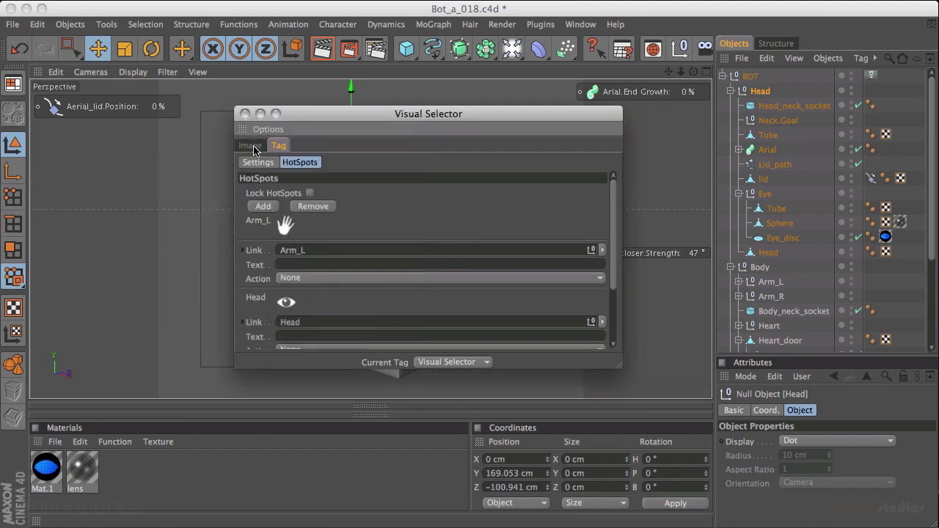
Place the Arm_L hand hotspot beside the robot's arm on the right of the image
{"action": "left_click_drag", "start_coordinate": [378, 114], "coordinate": [670, 249]}
{"action": "left_click", "coordinate": [575, 280]}
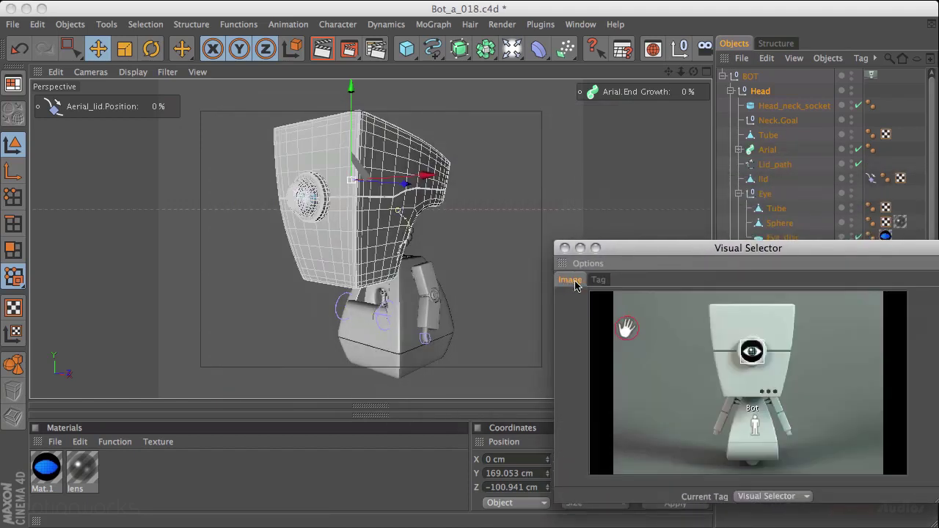
{"action": "left_click", "coordinate": [626, 330]}
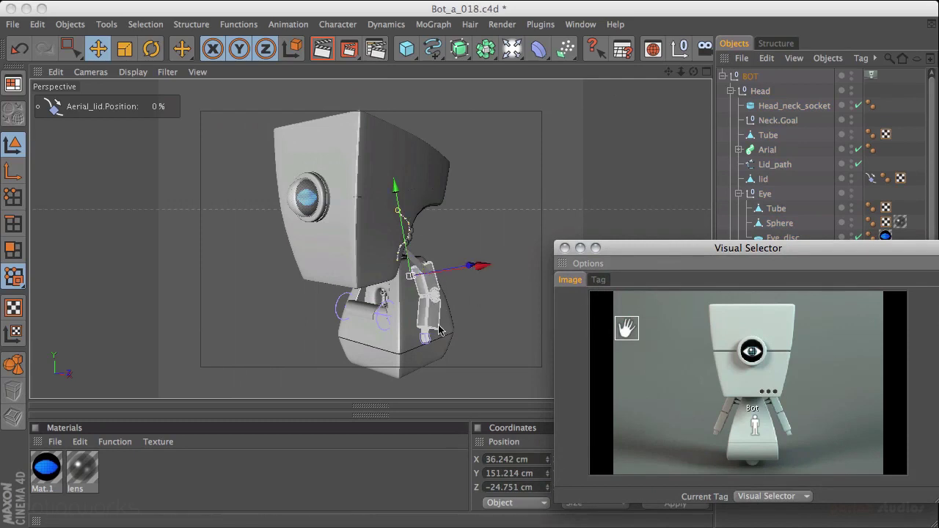
{"action": "left_click_drag", "start_coordinate": [627, 330], "coordinate": [800, 429]}
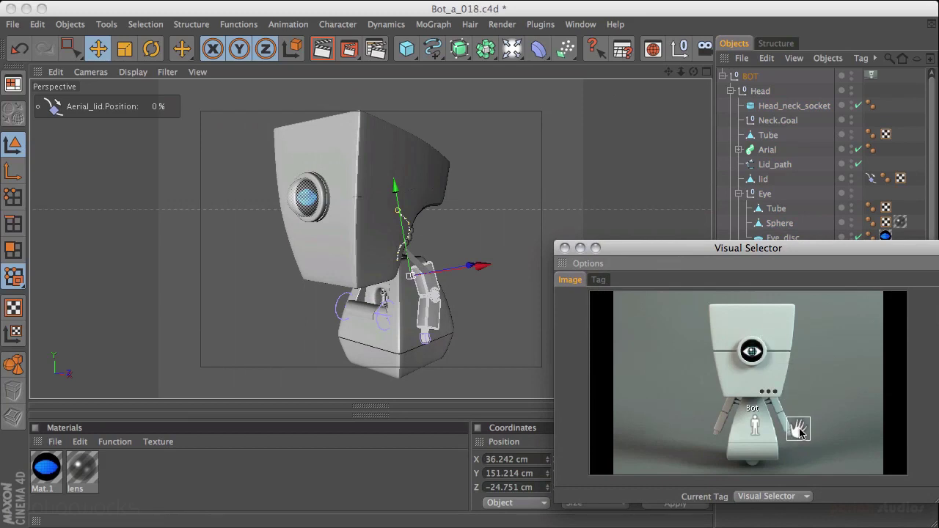
{"action": "left_click", "coordinate": [597, 279]}
Add a hotspot linked to Arm_R with the second hand icon
{"action": "left_click_drag", "start_coordinate": [698, 251], "coordinate": [348, 114]}
{"action": "left_click", "coordinate": [235, 210]}
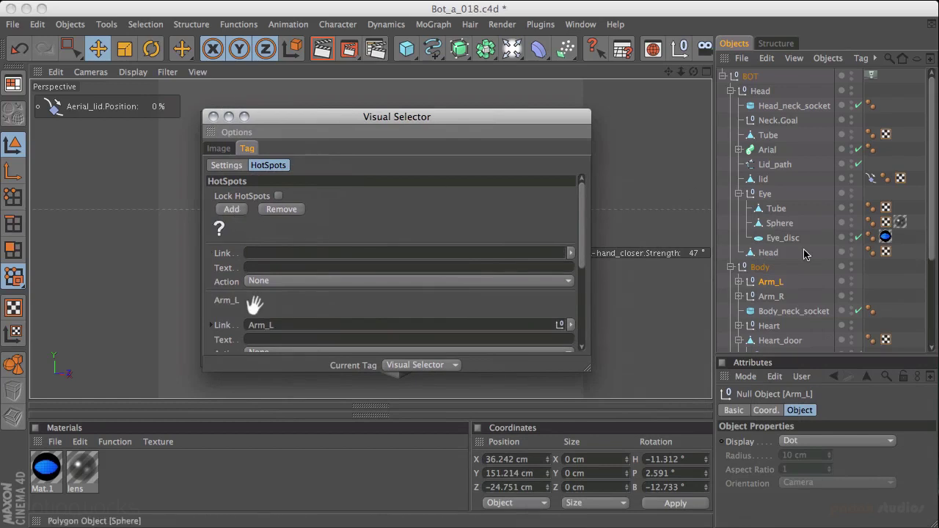
{"action": "left_click_drag", "start_coordinate": [772, 298], "coordinate": [341, 254]}
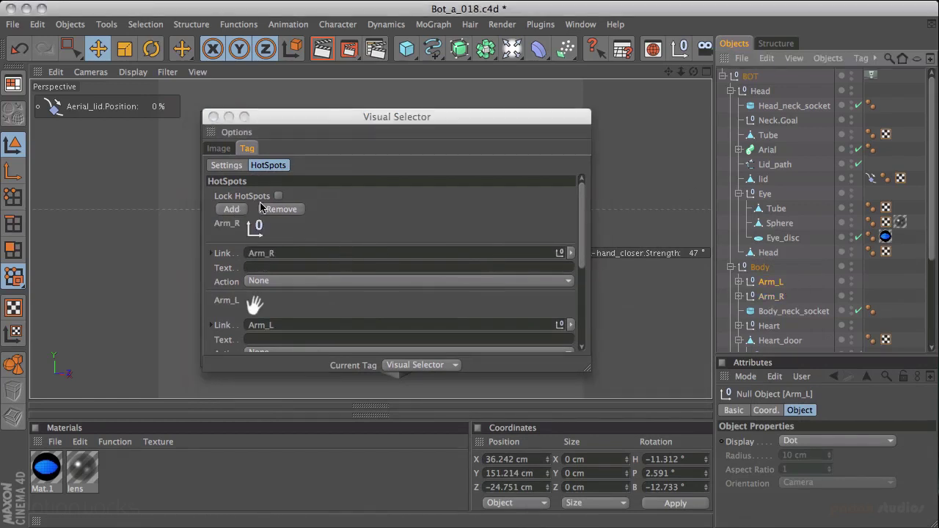
{"action": "left_click", "coordinate": [249, 231]}
{"action": "left_click", "coordinate": [238, 203]}
{"action": "left_click", "coordinate": [280, 307]}
Place the Arm_R hand hotspot on the left-side arm, test it, then clear its link
{"action": "left_click", "coordinate": [218, 149]}
{"action": "left_click_drag", "start_coordinate": [275, 198], "coordinate": [355, 300]}
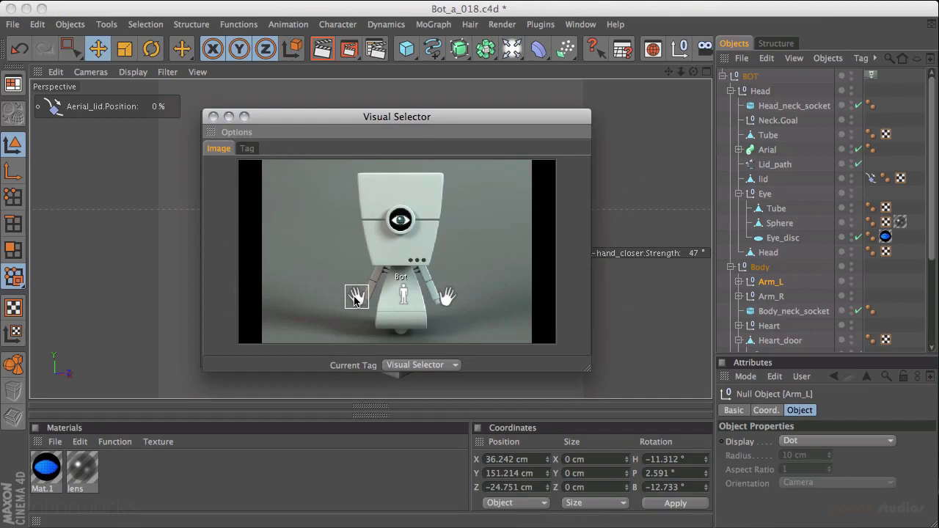
{"action": "left_click", "coordinate": [360, 297]}
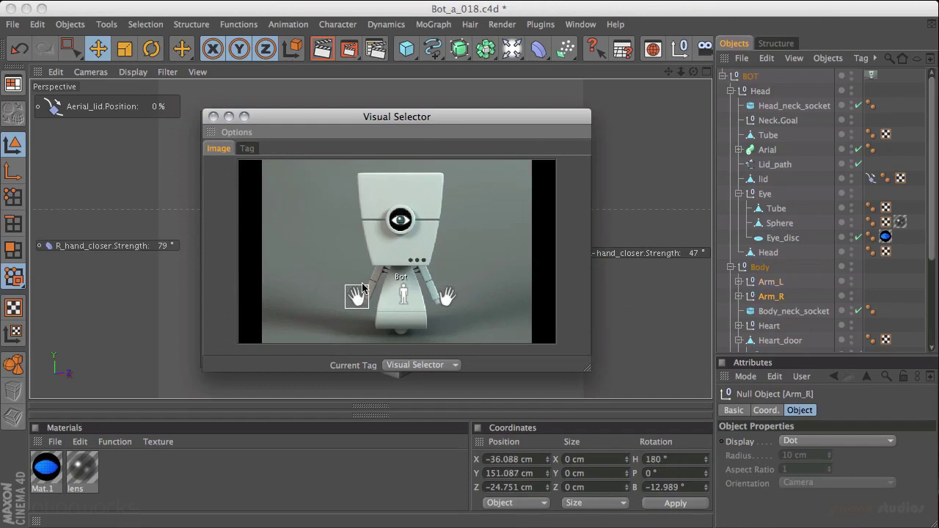
{"action": "left_click", "coordinate": [247, 149]}
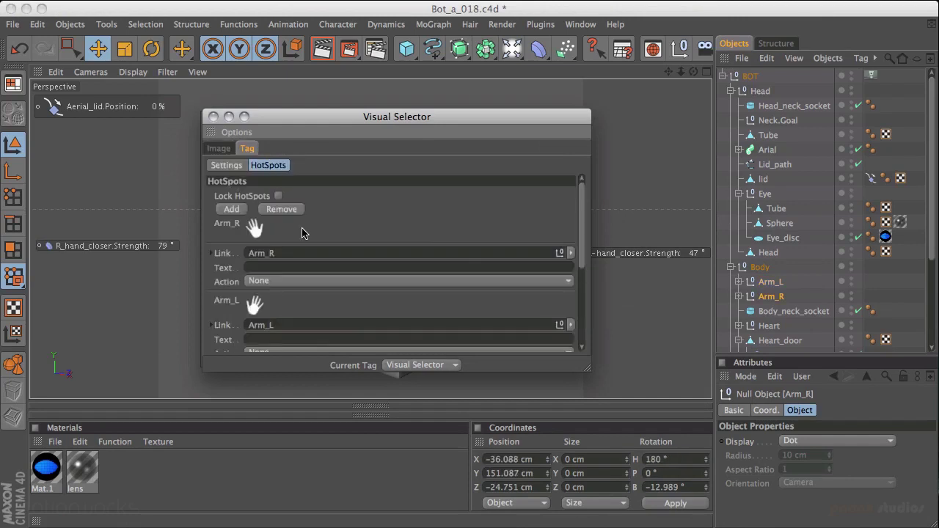
{"action": "left_click", "coordinate": [571, 253]}
{"action": "left_click", "coordinate": [576, 265]}
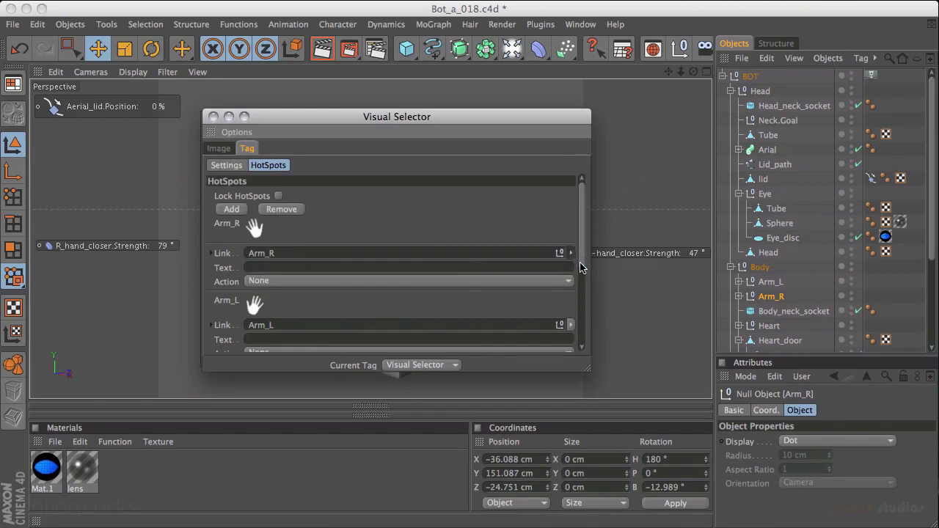
Clear the Arm_L link, then relink the two hand hotspots to Arm_L and Arm_R
{"action": "left_click", "coordinate": [571, 329]}
{"action": "left_click", "coordinate": [579, 341]}
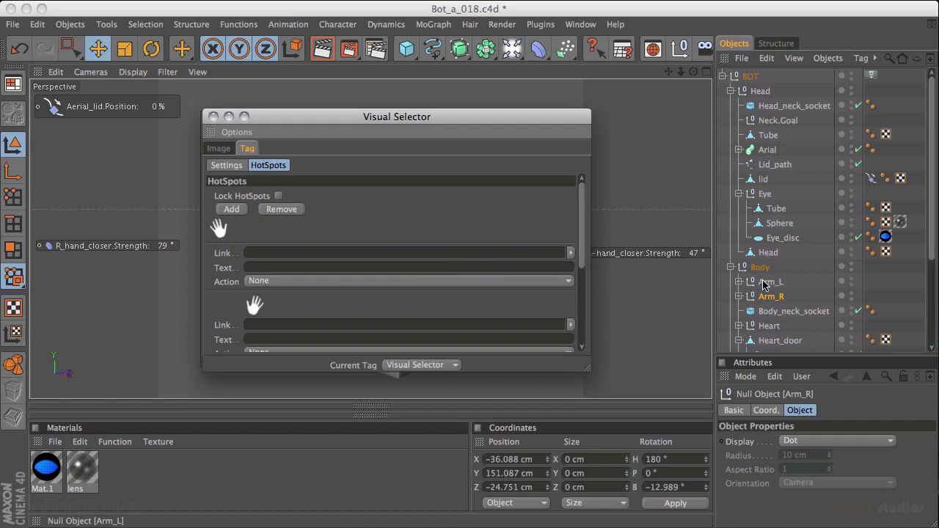
{"action": "left_click_drag", "start_coordinate": [767, 283], "coordinate": [311, 255]}
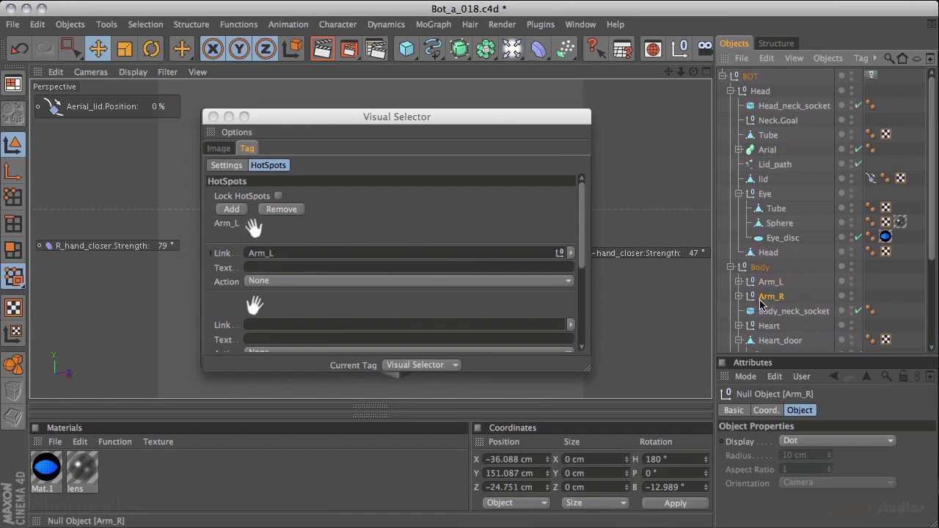
{"action": "left_click_drag", "start_coordinate": [760, 308], "coordinate": [323, 325]}
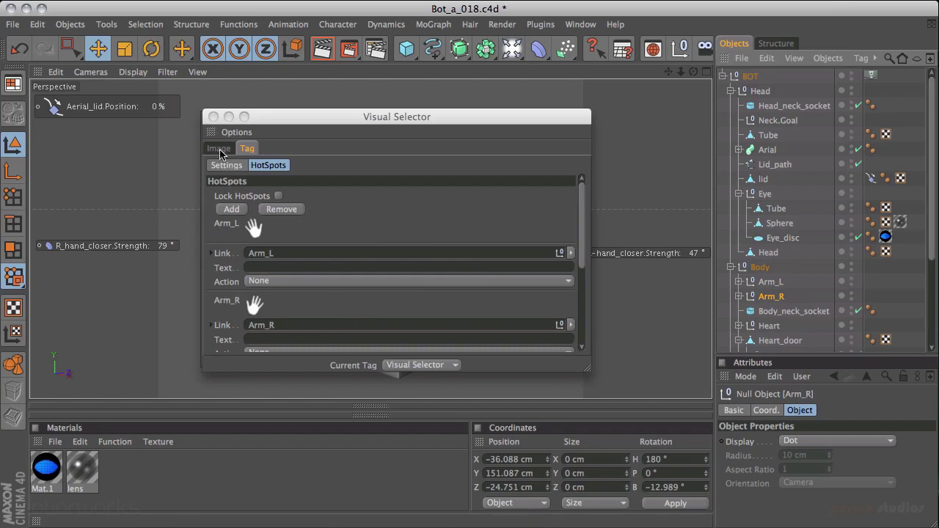
Switch both arm hotspots to curved-arrow icons and move them up to the robot's shoulders
{"action": "left_click", "coordinate": [253, 229]}
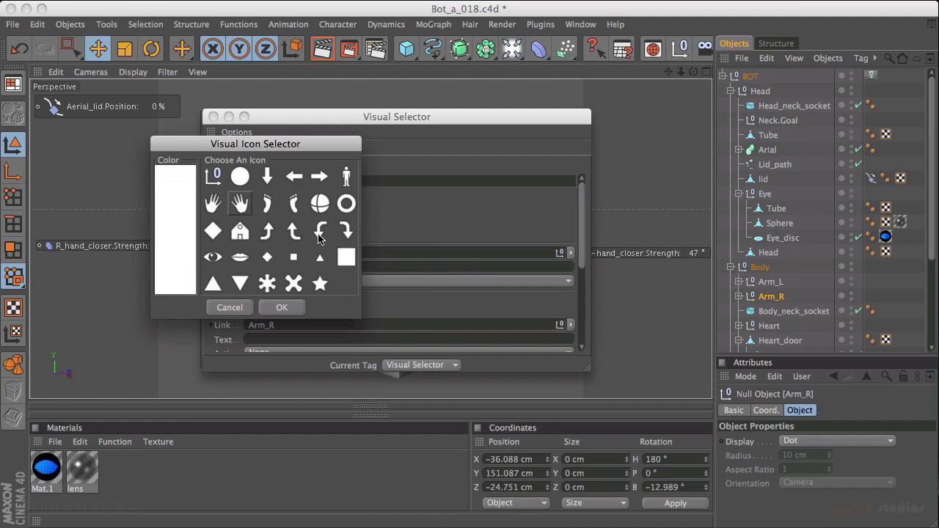
{"action": "left_click", "coordinate": [320, 233]}
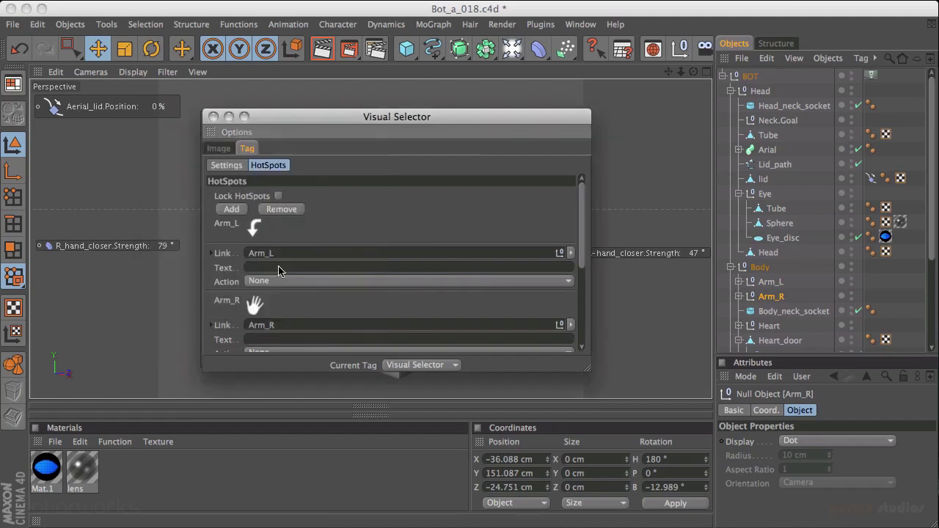
{"action": "left_click", "coordinate": [261, 307]}
{"action": "left_click", "coordinate": [344, 308]}
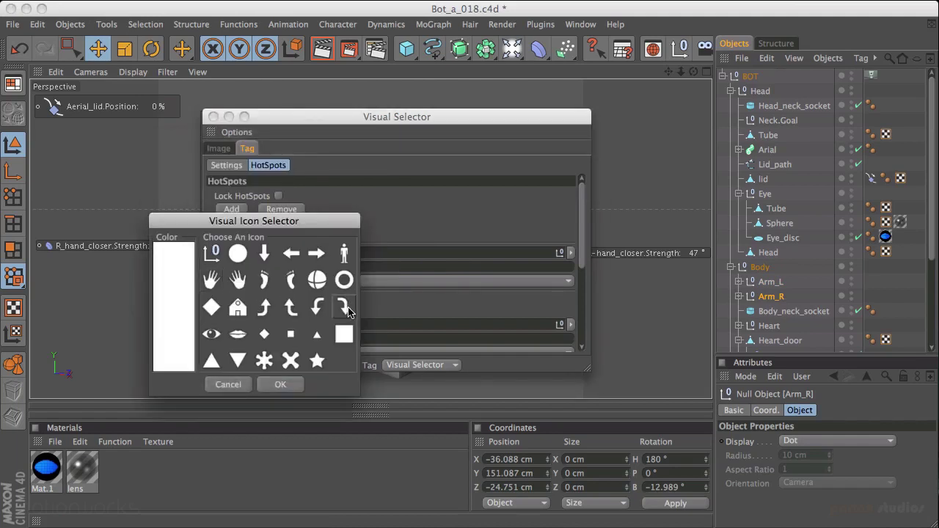
{"action": "left_click", "coordinate": [282, 384]}
{"action": "left_click", "coordinate": [220, 149]}
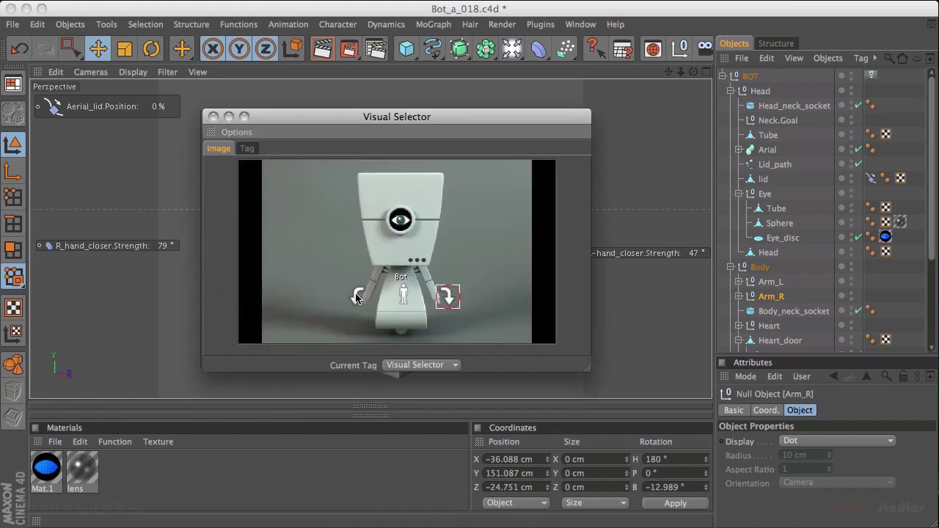
{"action": "left_click_drag", "start_coordinate": [358, 301], "coordinate": [374, 273]}
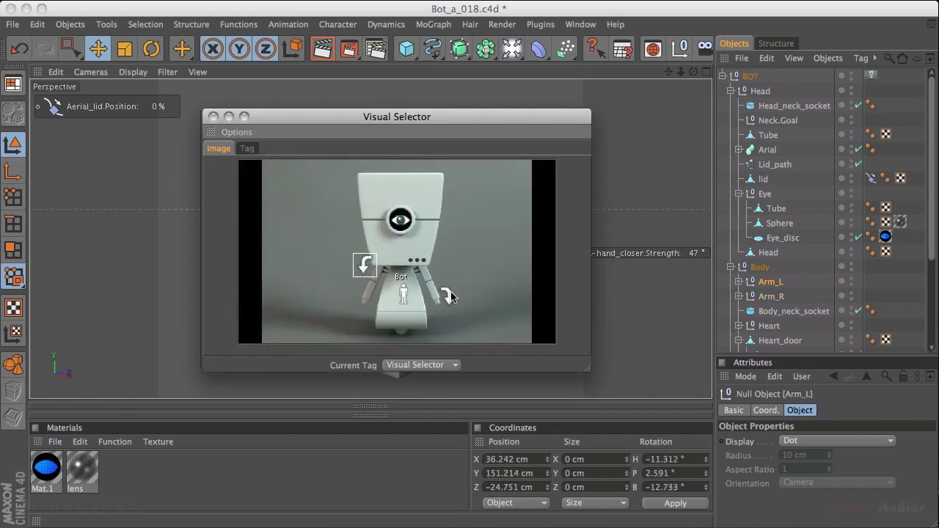
{"action": "left_click_drag", "start_coordinate": [450, 299], "coordinate": [427, 269]}
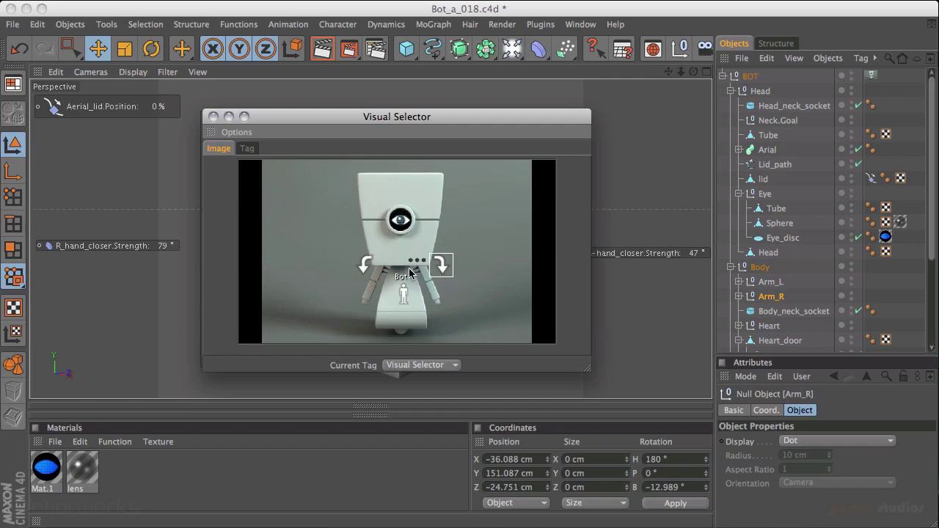
Expand the Arm_L and Arm_R hierarchies, then add a hand-icon hotspot linked to Arm_L's Elbow
{"action": "left_click", "coordinate": [739, 282]}
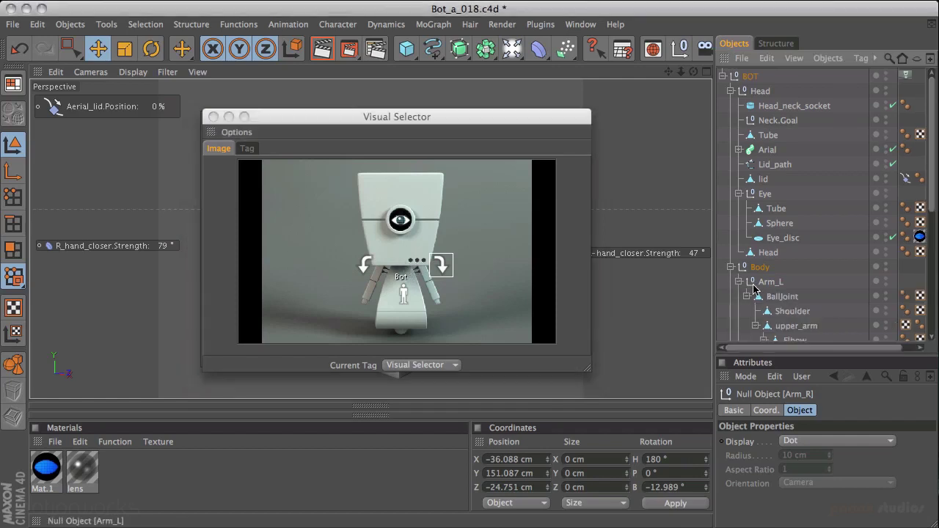
{"action": "left_click_drag", "start_coordinate": [933, 204], "coordinate": [935, 285]}
{"action": "left_click", "coordinate": [739, 235]}
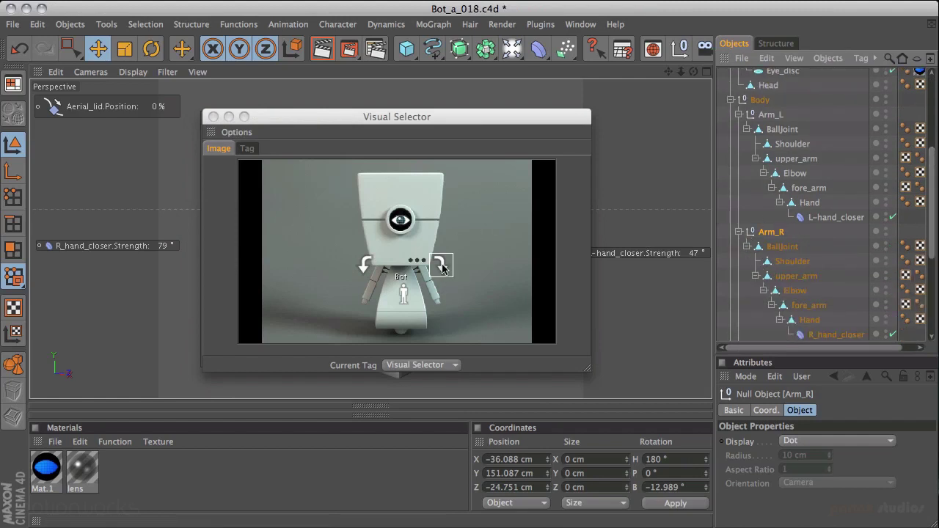
{"action": "left_click", "coordinate": [246, 150]}
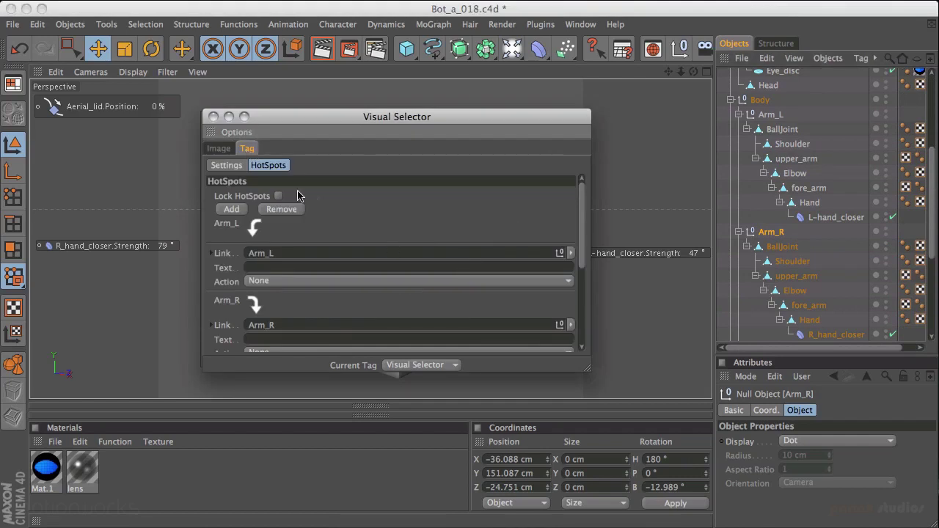
{"action": "left_click", "coordinate": [232, 211]}
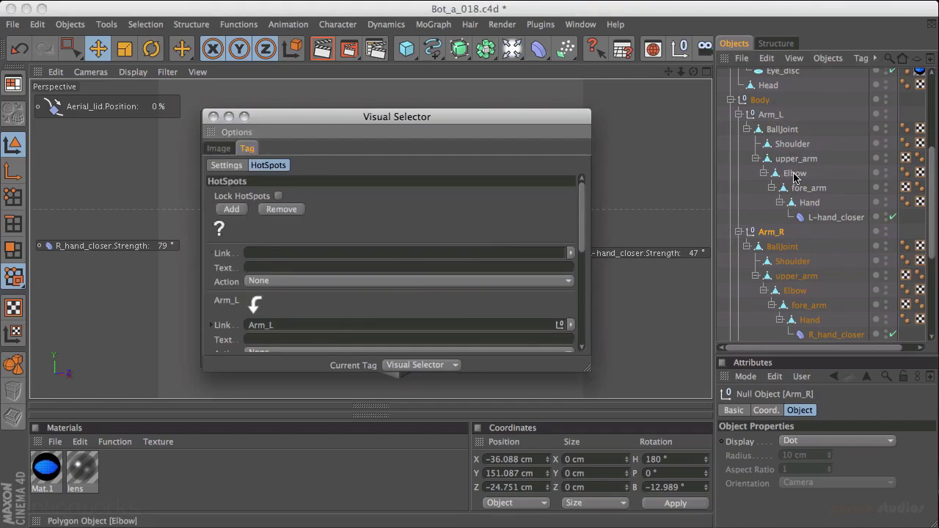
{"action": "left_click_drag", "start_coordinate": [795, 176], "coordinate": [331, 252]}
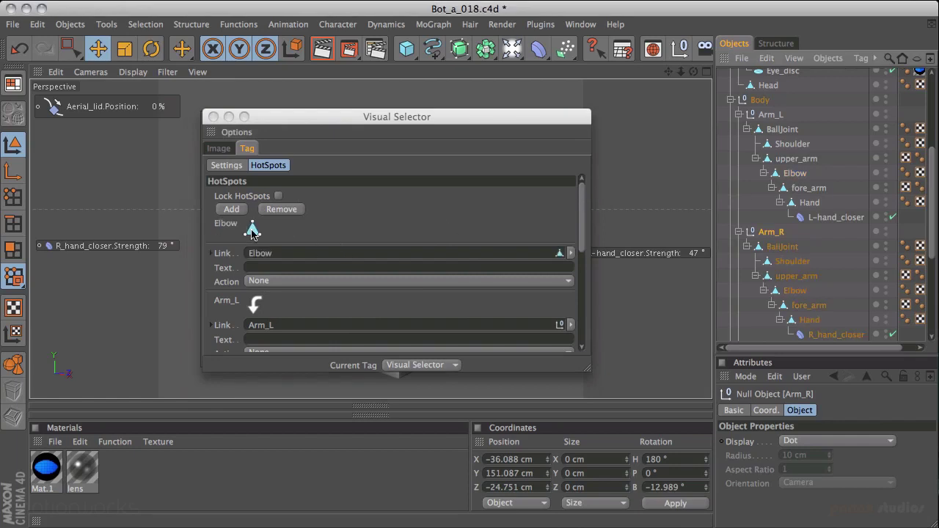
{"action": "left_click", "coordinate": [252, 231]}
{"action": "left_click", "coordinate": [214, 208]}
{"action": "left_click", "coordinate": [282, 310]}
Place the Elbow hand hotspot on the arm at picture right and check it selects the Elbow
{"action": "left_click", "coordinate": [219, 148]}
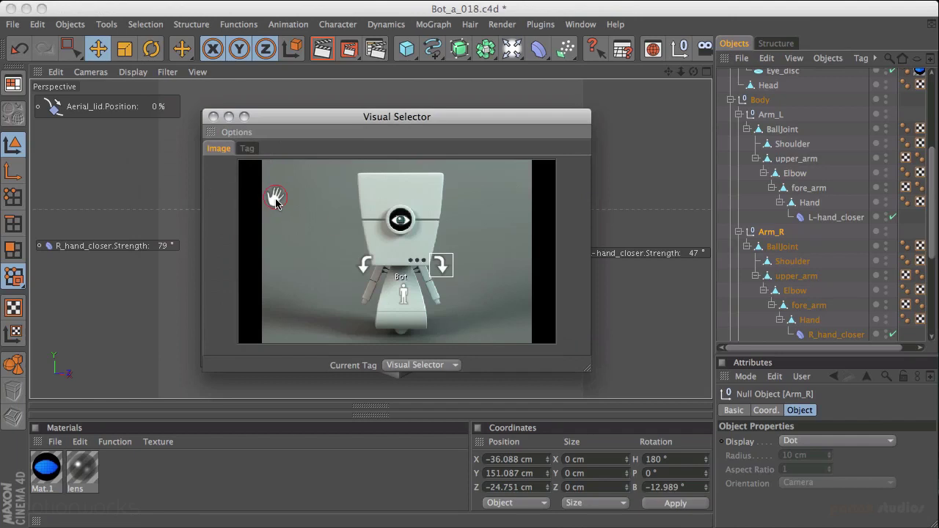
{"action": "left_click_drag", "start_coordinate": [273, 198], "coordinate": [448, 306]}
{"action": "left_click", "coordinate": [438, 296]}
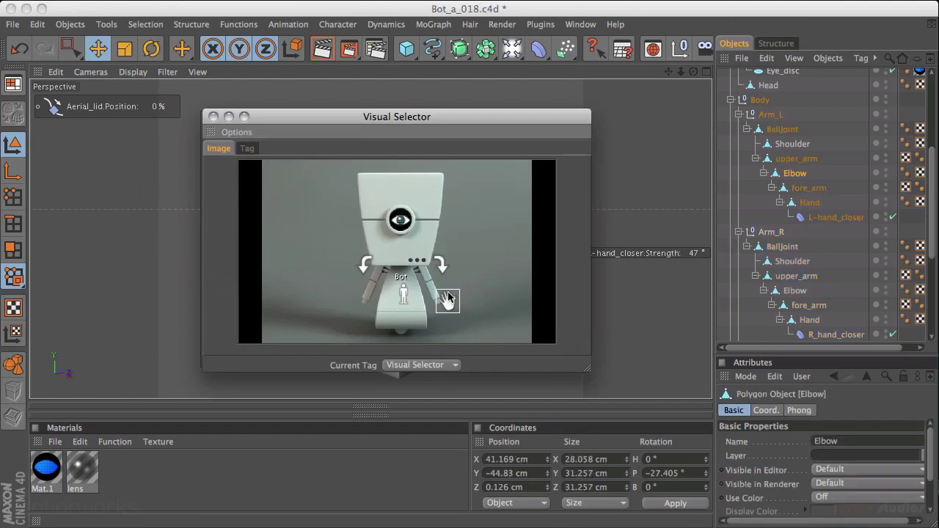
{"action": "left_click_drag", "start_coordinate": [444, 118], "coordinate": [783, 140]}
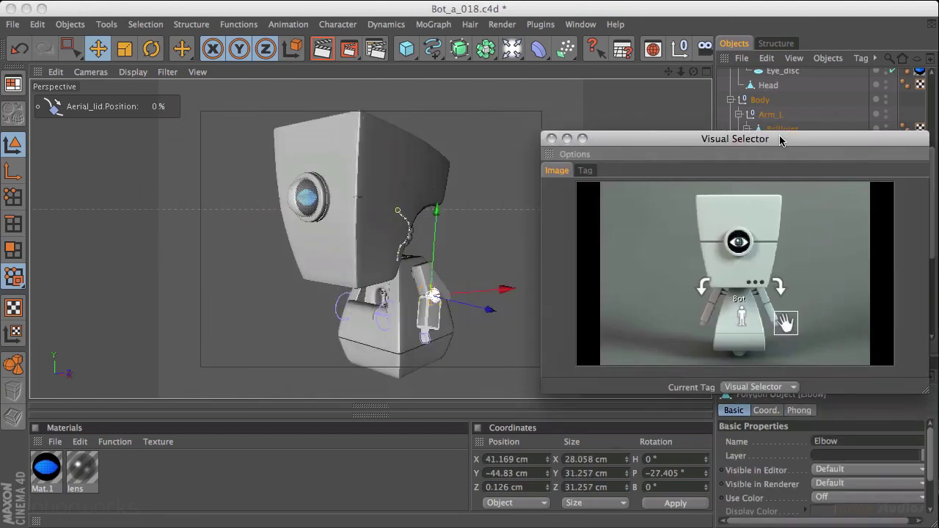
{"action": "left_click", "coordinate": [781, 291]}
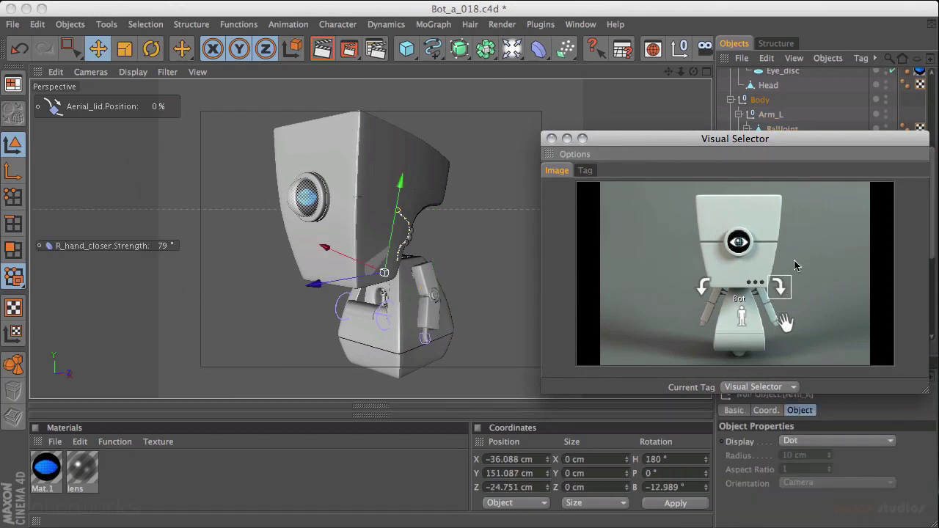
{"action": "left_click", "coordinate": [787, 328]}
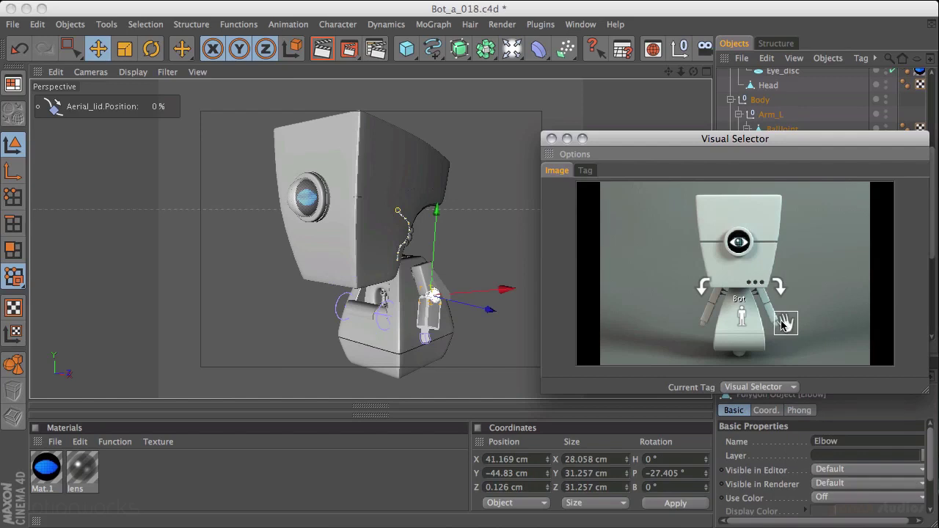
{"action": "left_click", "coordinate": [410, 323]}
{"action": "key", "text": "r"}
{"action": "left_click_drag", "start_coordinate": [411, 322], "coordinate": [406, 283]}
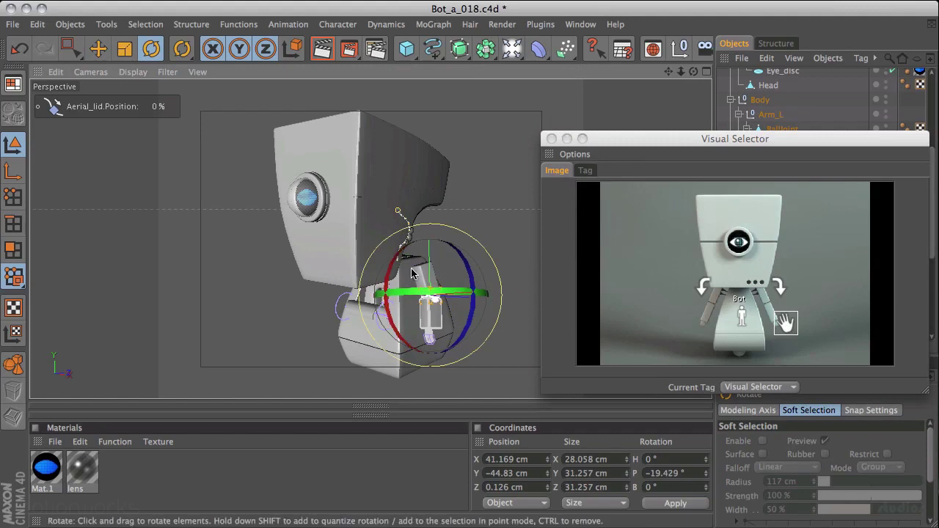
{"action": "key", "text": "ctrl+z"}
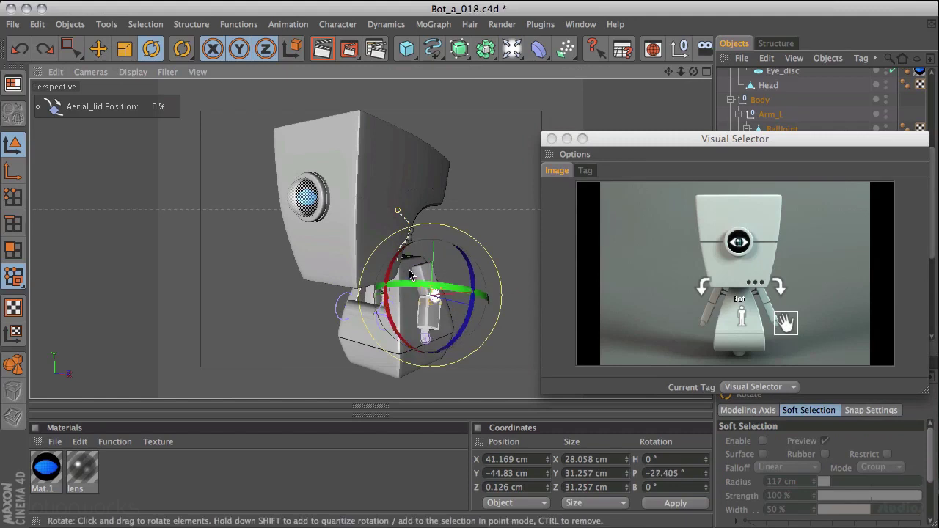
{"action": "left_click", "coordinate": [734, 245]}
{"action": "left_click_drag", "start_coordinate": [358, 179], "coordinate": [341, 196]}
{"action": "key", "text": "super+z"}
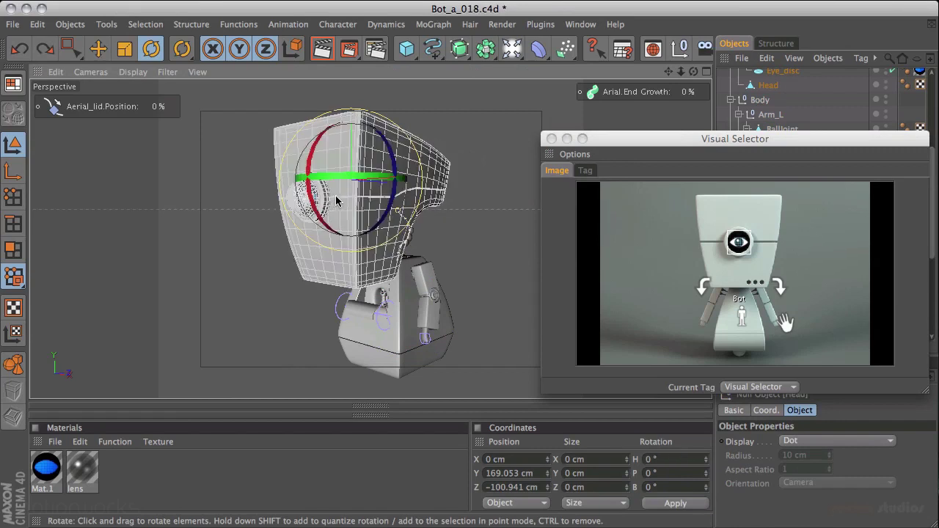
{"action": "key", "text": "e"}
{"action": "left_click_drag", "start_coordinate": [390, 185], "coordinate": [361, 202]}
{"action": "key", "text": "super+z"}
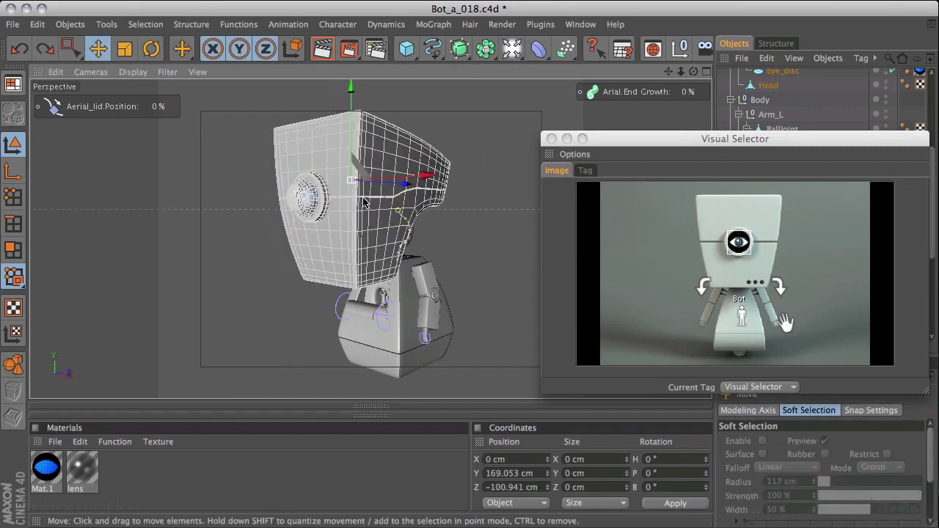
{"action": "left_click", "coordinate": [742, 317]}
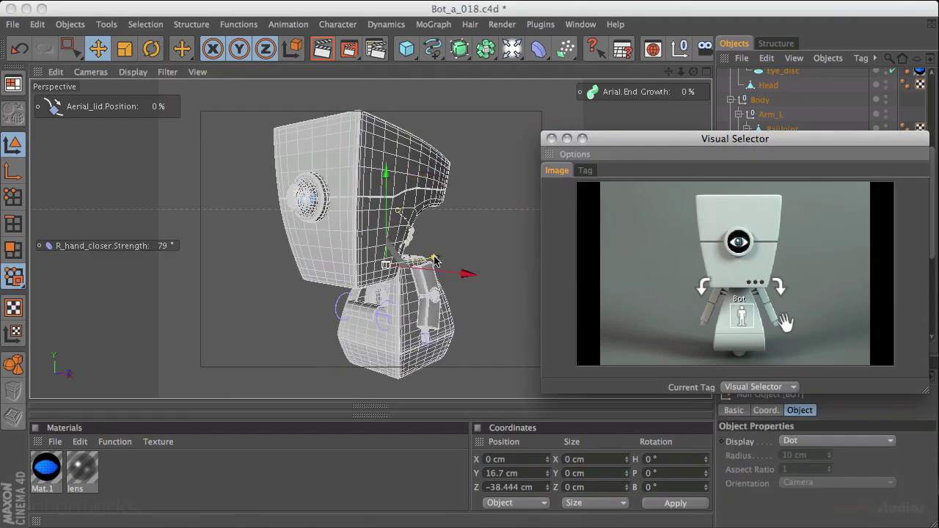
{"action": "left_click_drag", "start_coordinate": [439, 261], "coordinate": [431, 263]}
{"action": "key", "text": "super+z"}
Add a hand-icon hotspot linked to Arm_R's Elbow
{"action": "left_click", "coordinate": [582, 175]}
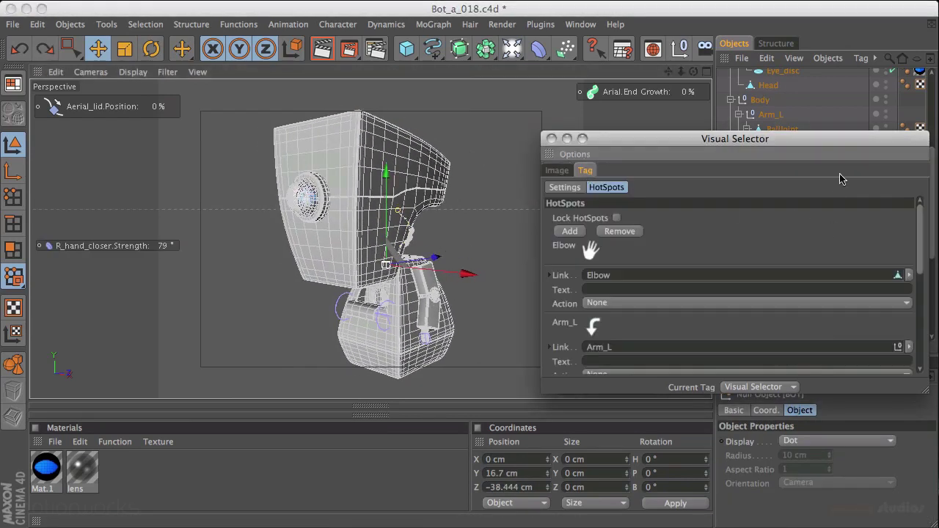
{"action": "left_click_drag", "start_coordinate": [835, 142], "coordinate": [476, 156]}
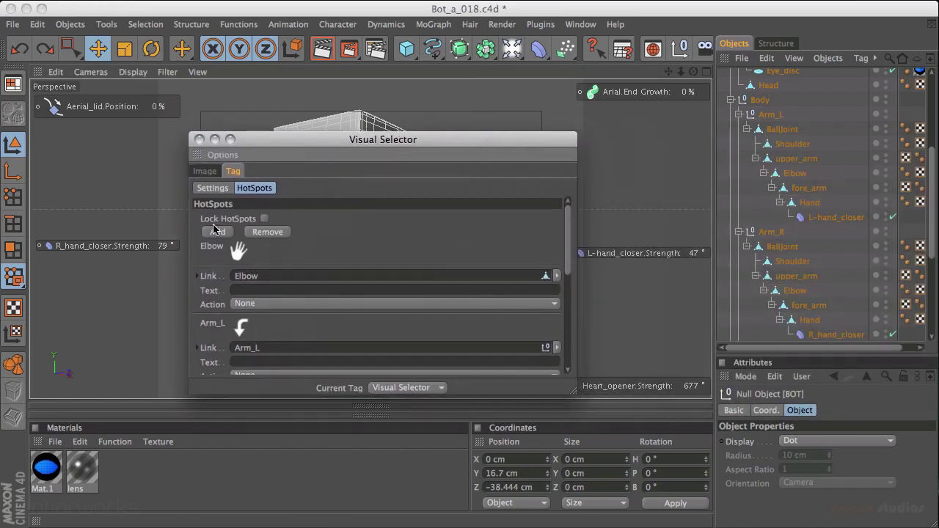
{"action": "left_click", "coordinate": [216, 232]}
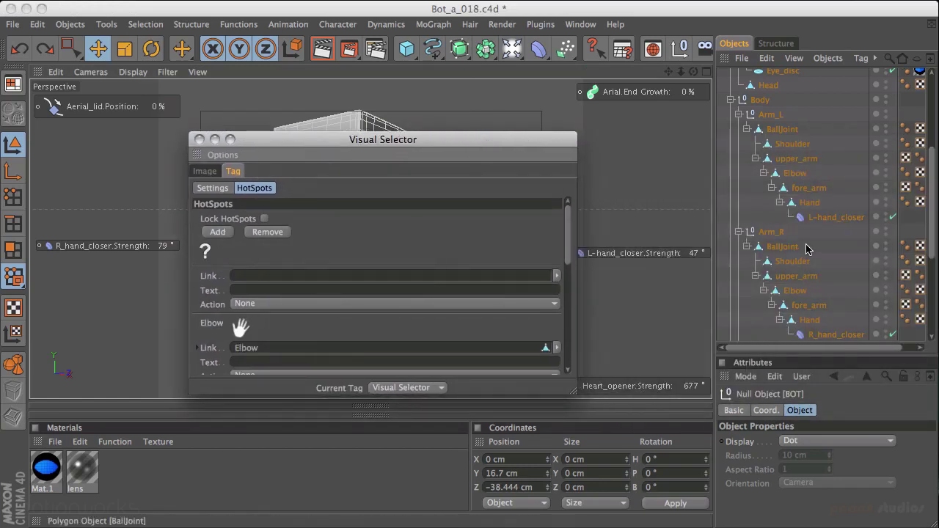
{"action": "left_click_drag", "start_coordinate": [795, 292], "coordinate": [313, 275]}
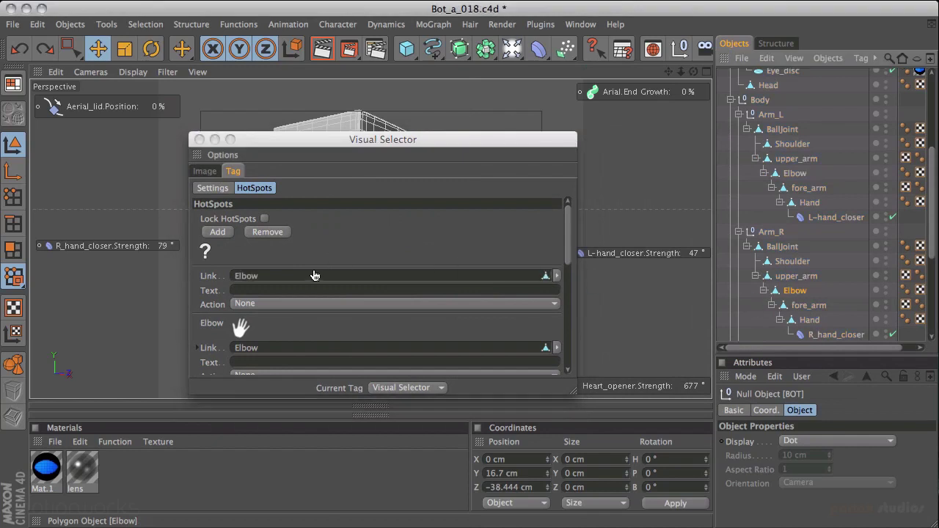
{"action": "left_click", "coordinate": [239, 253]}
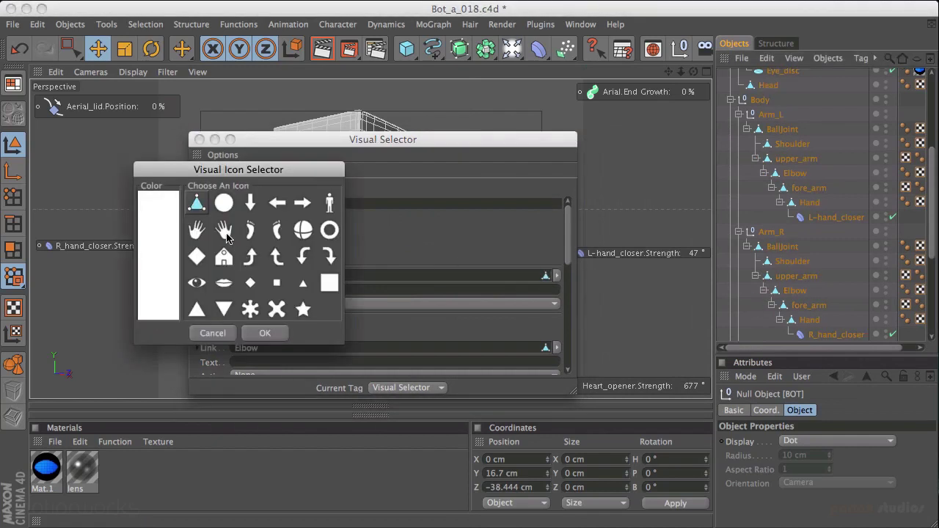
{"action": "left_click", "coordinate": [225, 233]}
{"action": "left_click", "coordinate": [265, 333]}
Place the new hand beside the left arm, adjust the other hotspots, and nudge Bot onto the figure
{"action": "left_click", "coordinate": [205, 171]}
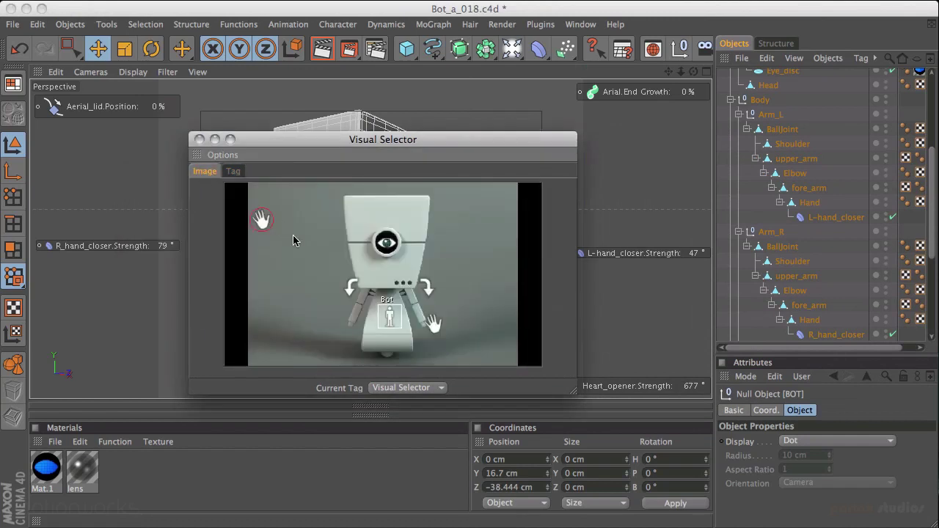
{"action": "left_click_drag", "start_coordinate": [258, 226], "coordinate": [316, 329]}
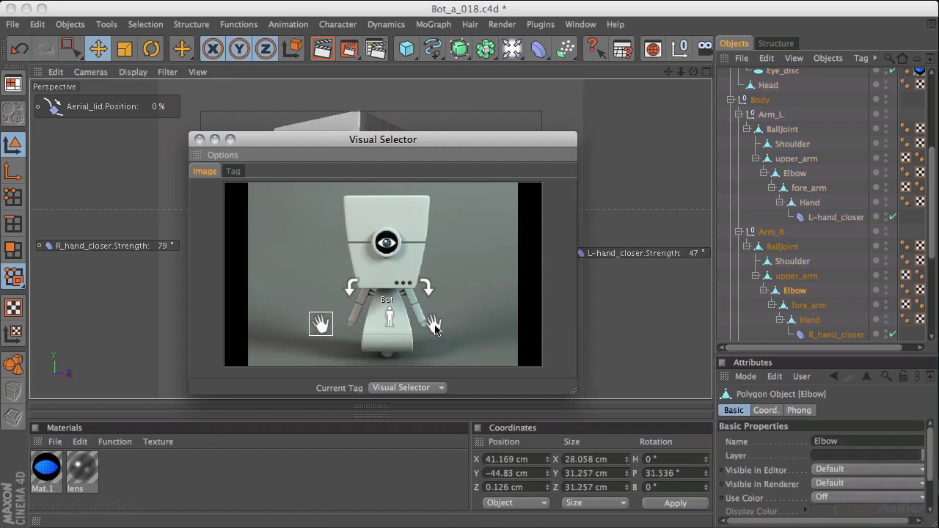
{"action": "left_click_drag", "start_coordinate": [435, 330], "coordinate": [457, 325]}
{"action": "left_click_drag", "start_coordinate": [427, 286], "coordinate": [439, 281]}
{"action": "left_click_drag", "start_coordinate": [350, 286], "coordinate": [337, 278]}
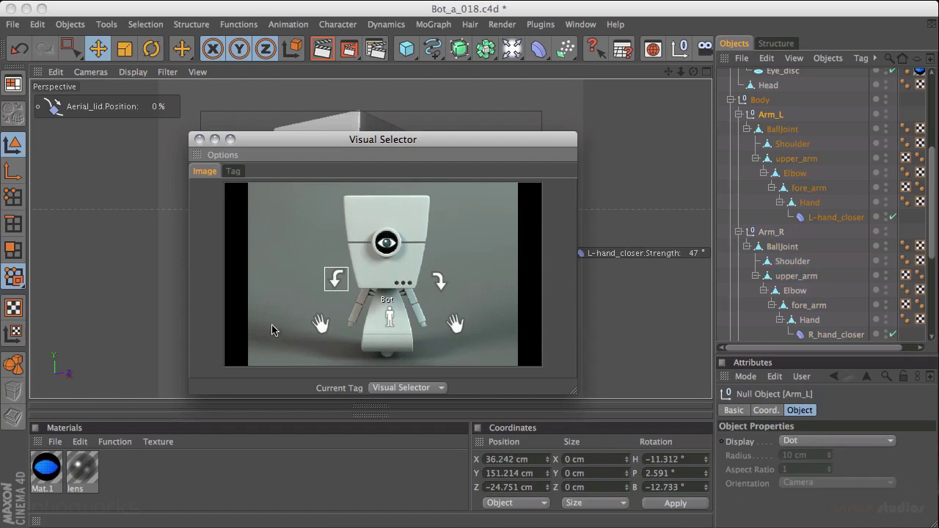
{"action": "left_click", "coordinate": [389, 319]}
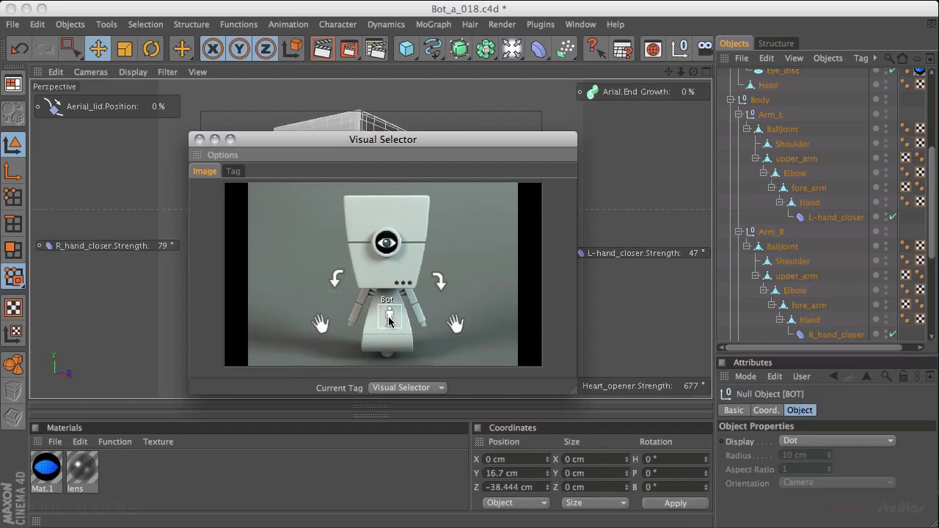
{"action": "left_click_drag", "start_coordinate": [389, 319], "coordinate": [387, 323]}
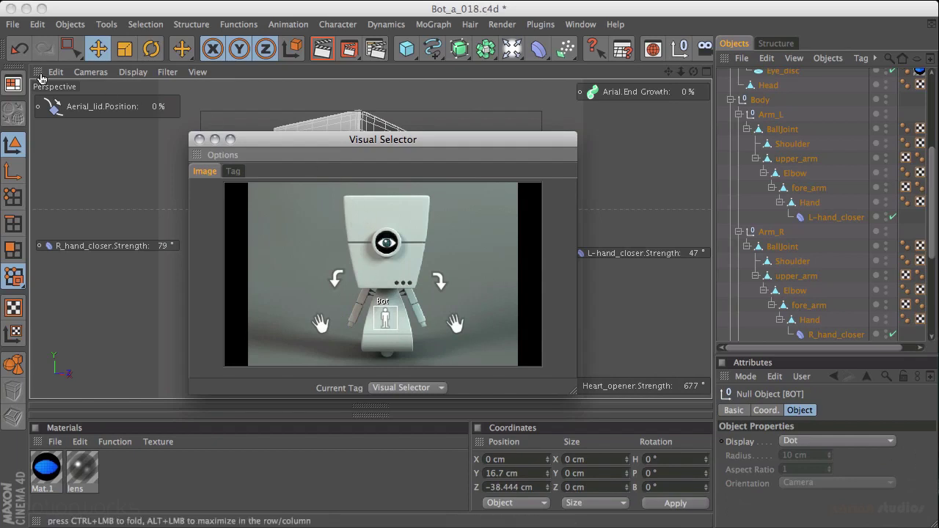
Close the Visual Selector, then close the top toolbar and the left tool palette
{"action": "left_click", "coordinate": [199, 139]}
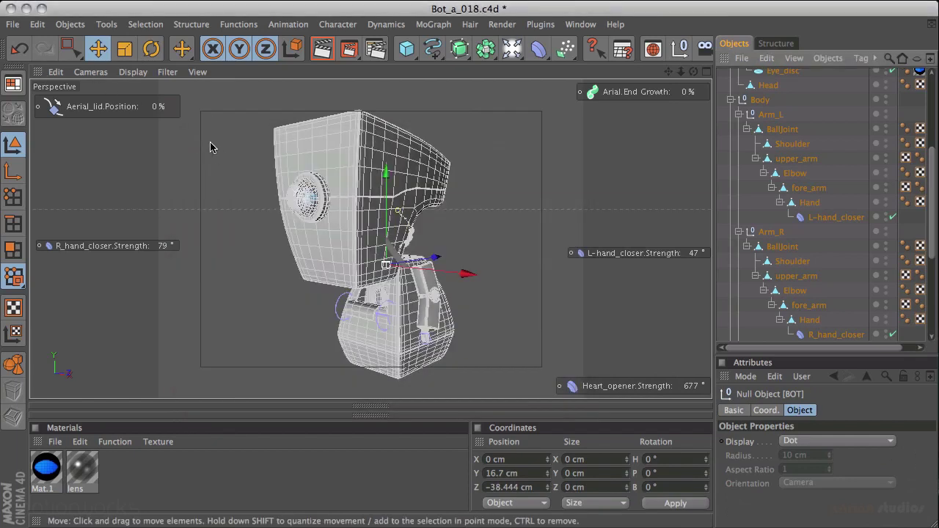
{"action": "left_click", "coordinate": [38, 76]}
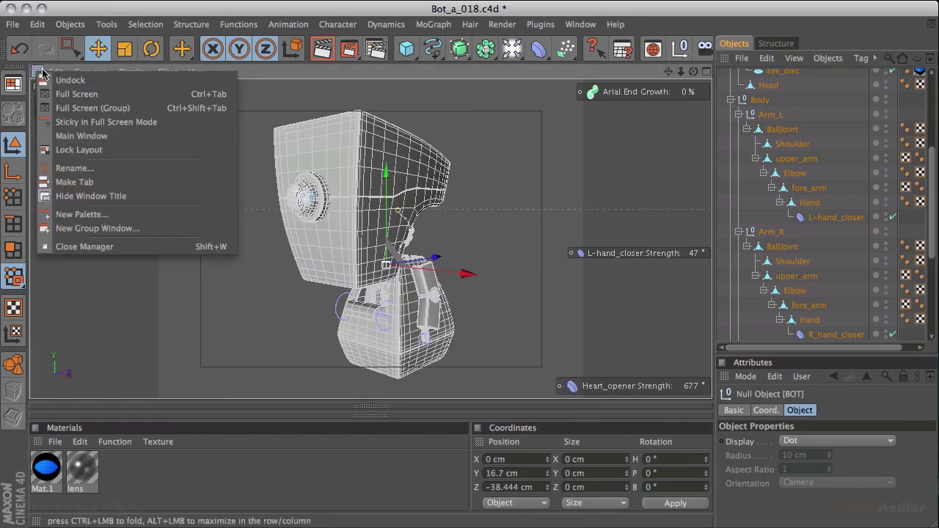
{"action": "left_click", "coordinate": [270, 74]}
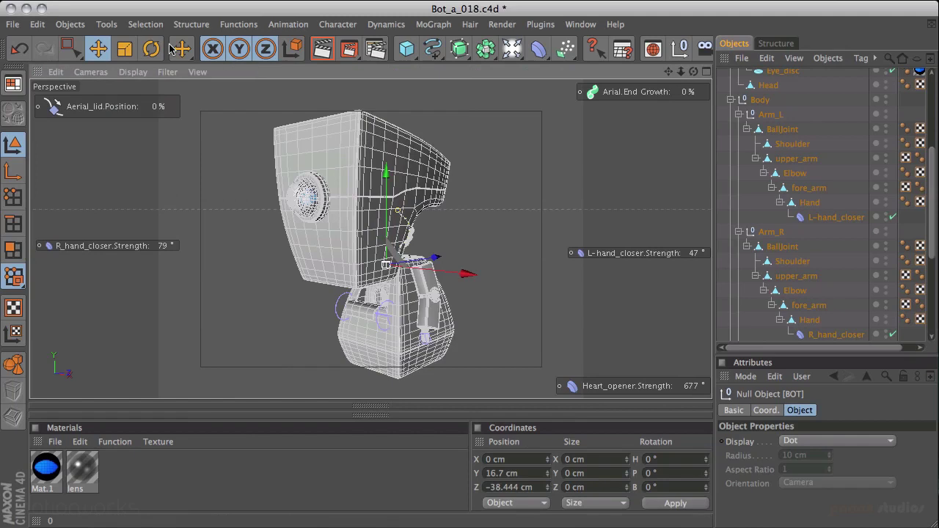
{"action": "left_click", "coordinate": [3, 48]}
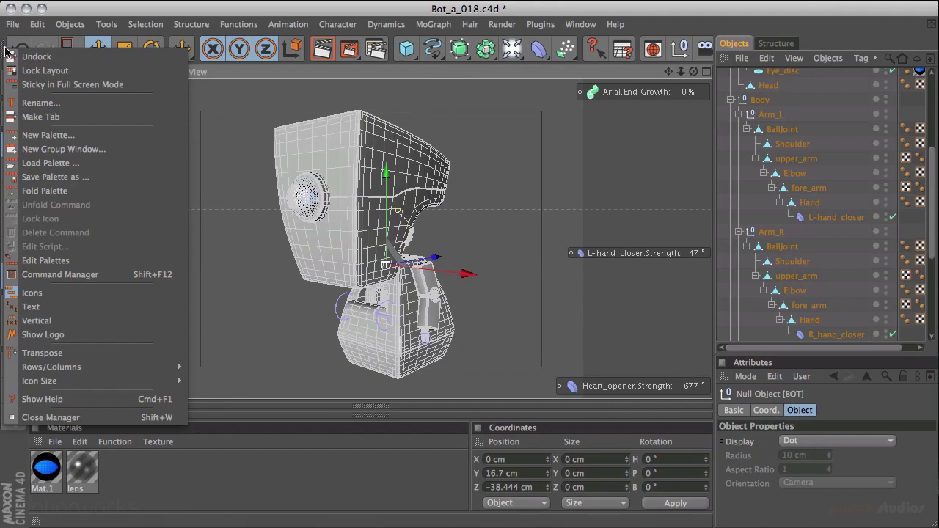
{"action": "left_click", "coordinate": [73, 418]}
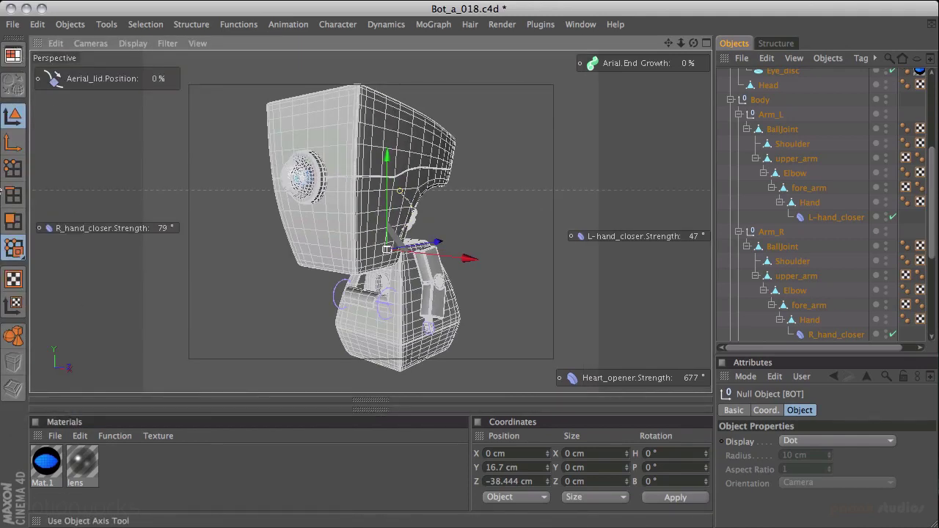
{"action": "right_click", "coordinate": [16, 43]}
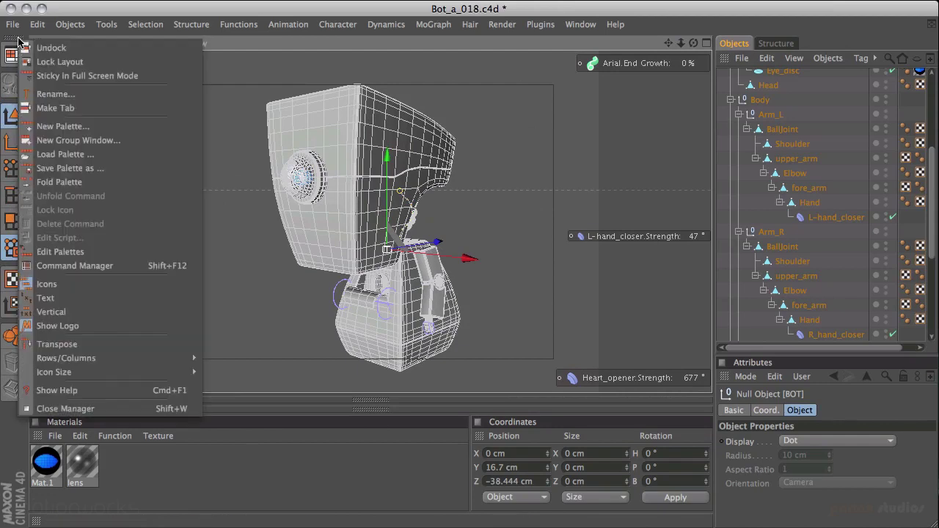
{"action": "left_click", "coordinate": [96, 409]}
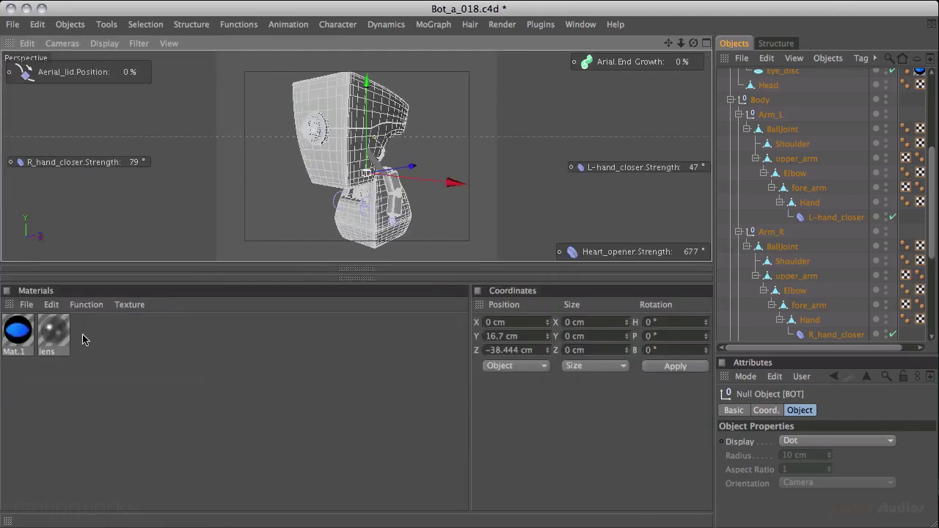
Close the Materials, Coordinates and Attributes panels and adjust the object list width
{"action": "right_click", "coordinate": [9, 308]}
{"action": "left_click", "coordinate": [53, 478]}
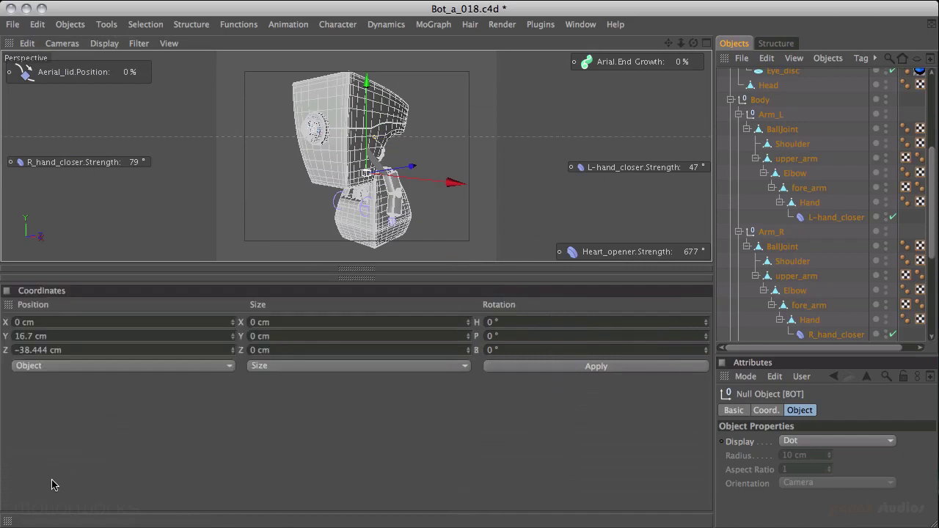
{"action": "right_click", "coordinate": [9, 305]}
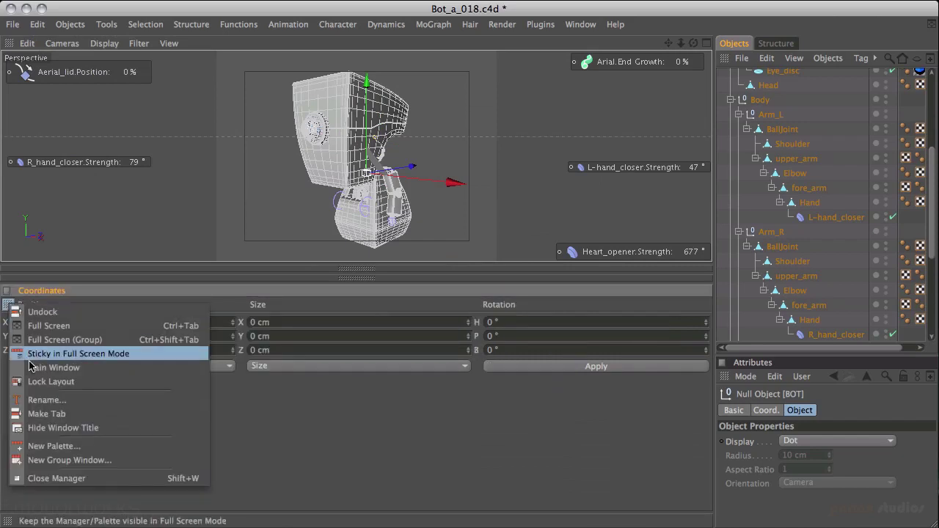
{"action": "left_click", "coordinate": [57, 479]}
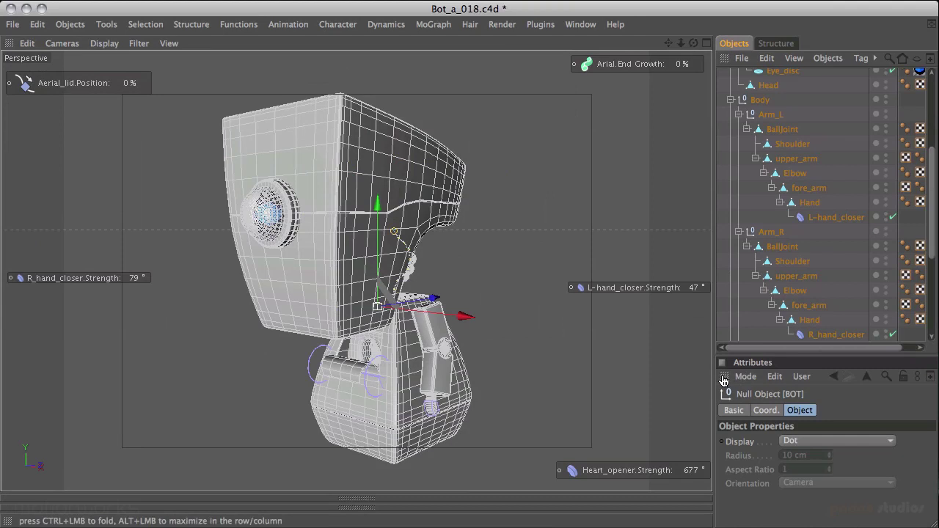
{"action": "right_click", "coordinate": [724, 380]}
{"action": "left_click", "coordinate": [755, 471]}
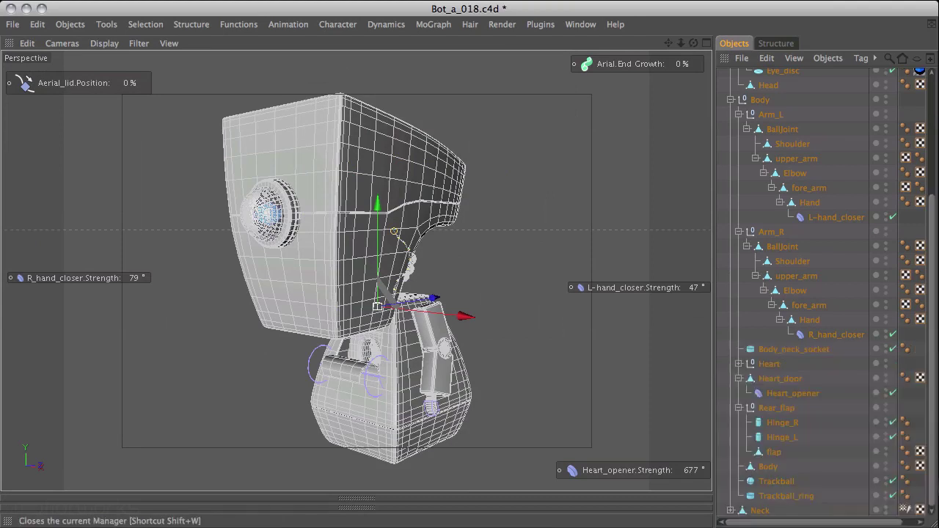
{"action": "mouse_move", "coordinate": [712, 306]}
{"action": "left_mouse_down"}
{"action": "mouse_move", "coordinate": [899, 304]}
{"action": "mouse_move", "coordinate": [697, 308]}
{"action": "left_mouse_up"}
{"action": "left_click_drag", "start_coordinate": [934, 205], "coordinate": [934, 93]}
Open the Visual Selector from the BOT tag and test the eye hotspot selecting Head
{"action": "double_click", "coordinate": [889, 75]}
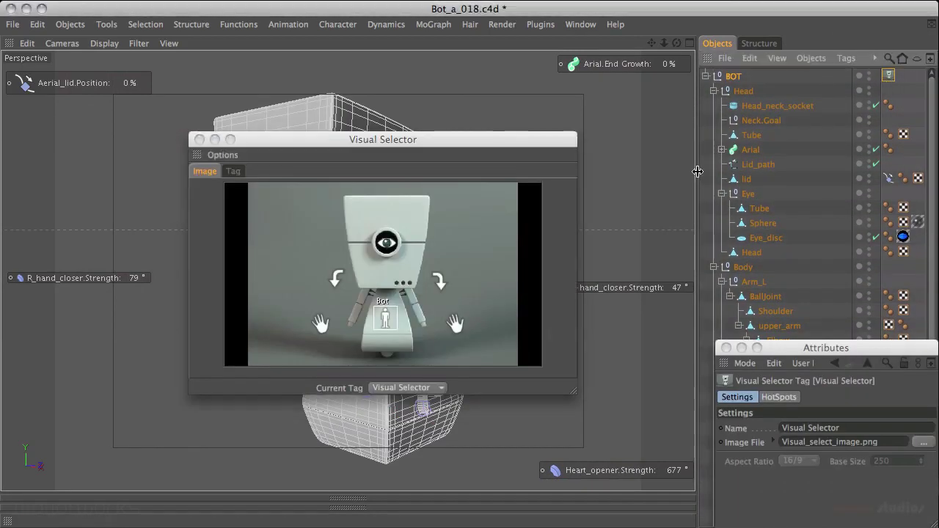
{"action": "left_click_drag", "start_coordinate": [699, 171], "coordinate": [859, 171]}
{"action": "left_click", "coordinate": [727, 351]}
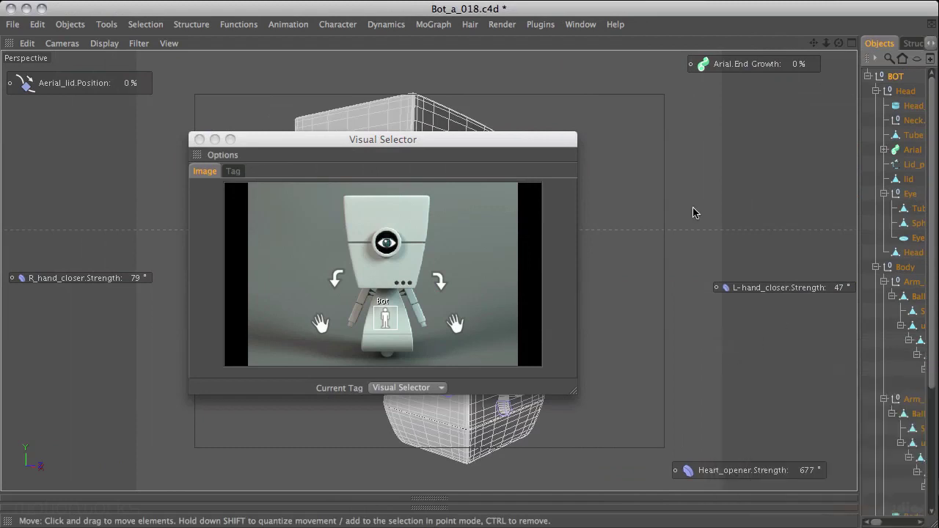
{"action": "left_click_drag", "start_coordinate": [462, 145], "coordinate": [0, 66]}
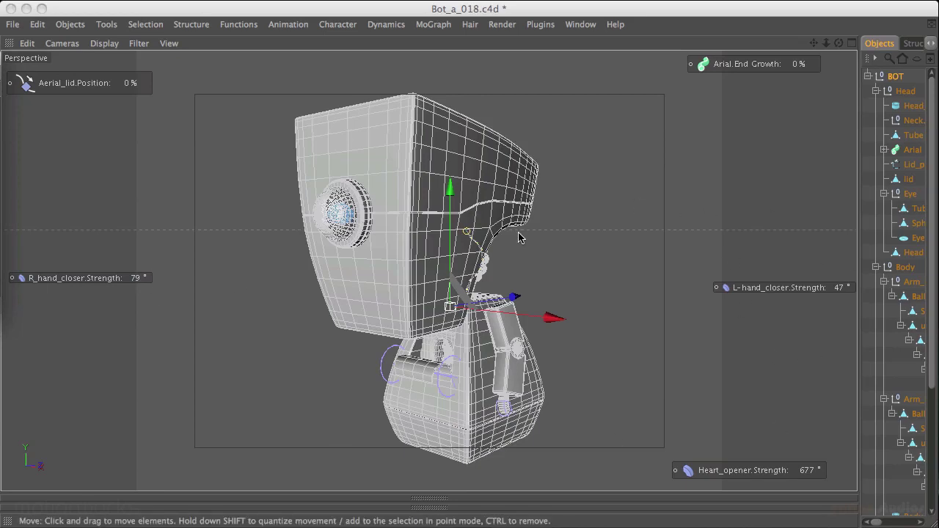
{"action": "left_click_drag", "start_coordinate": [250, 114], "coordinate": [314, 113]}
{"action": "left_click", "coordinate": [270, 217]}
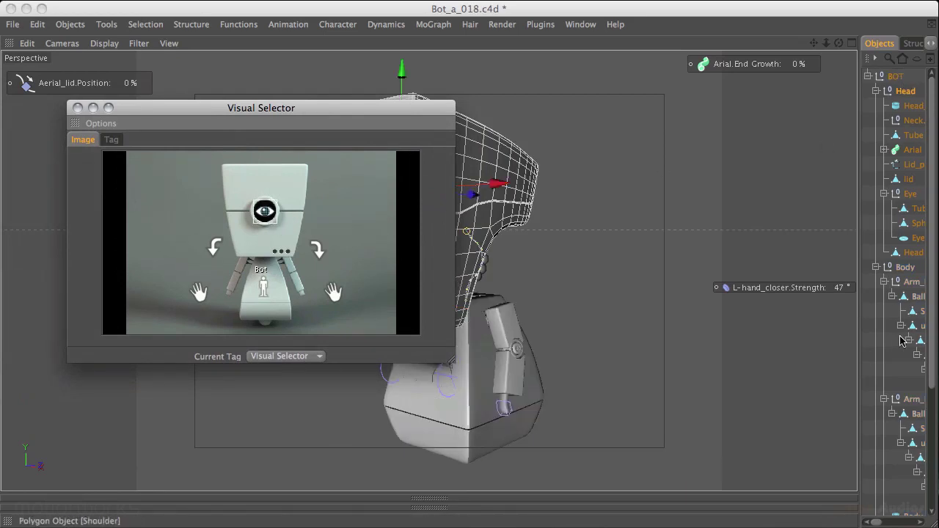
Collapse the object list to the BOT root, then test the arrow and hand hotspots
{"action": "left_click_drag", "start_coordinate": [859, 140], "coordinate": [679, 140]}
{"action": "left_click", "coordinate": [688, 76]}
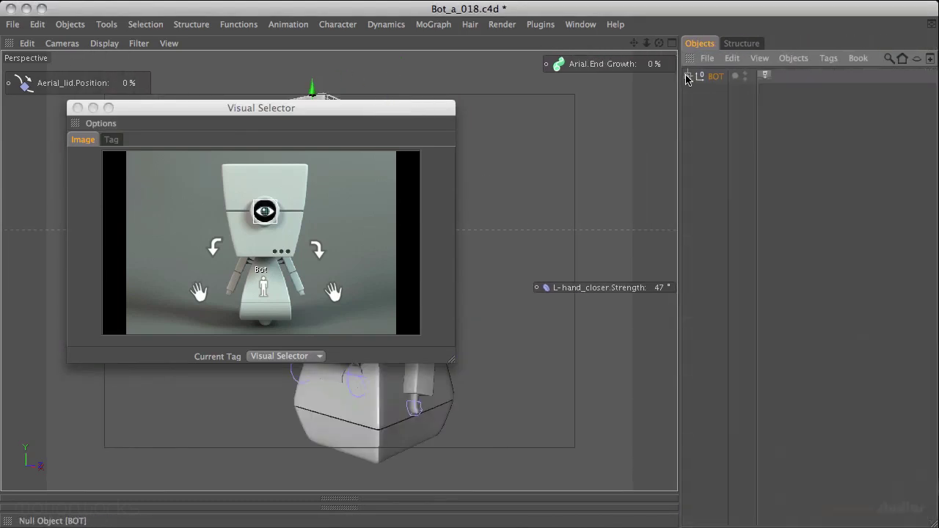
{"action": "left_click_drag", "start_coordinate": [685, 109], "coordinate": [809, 107]}
{"action": "left_click_drag", "start_coordinate": [372, 110], "coordinate": [895, 54]}
{"action": "left_click", "coordinate": [740, 192]}
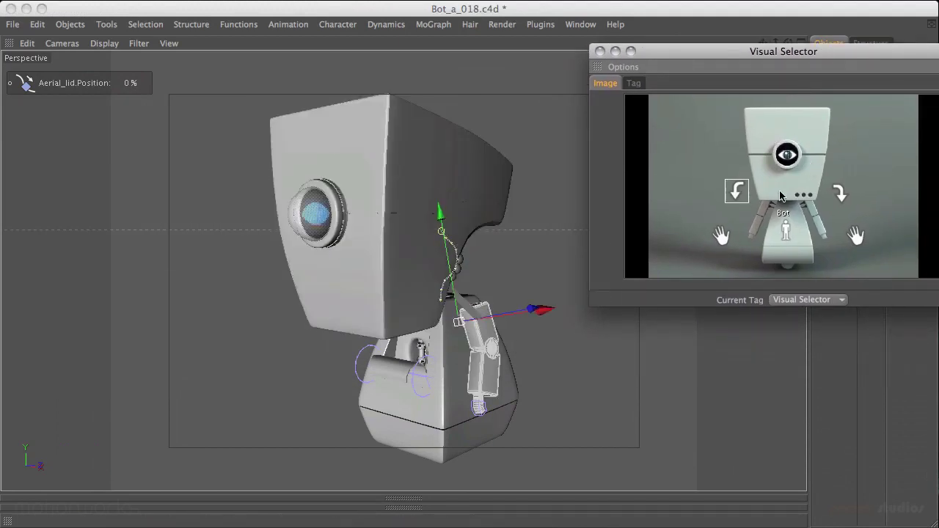
{"action": "left_click", "coordinate": [840, 193]}
{"action": "left_click", "coordinate": [721, 235]}
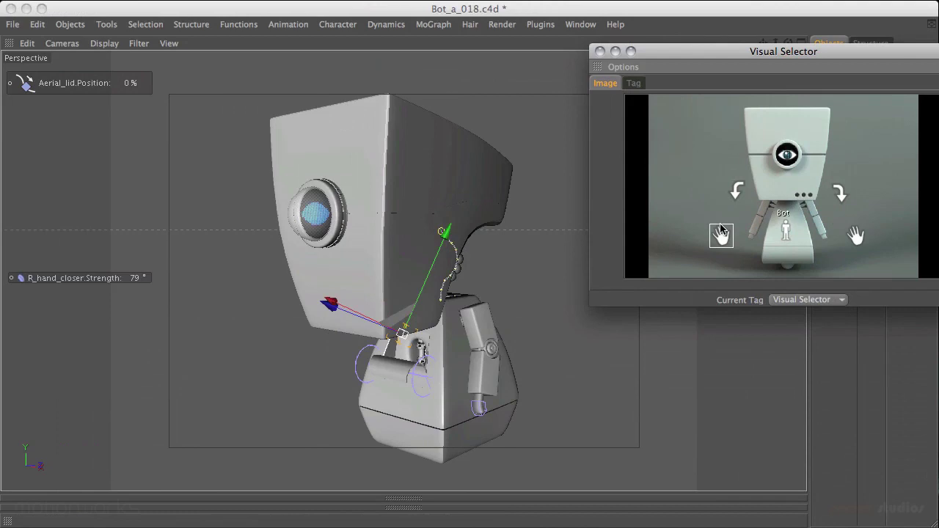
Reopen the Visual Selector from the BOT tag and select the bot's head via the eye hotspot
{"action": "left_click", "coordinate": [599, 51]}
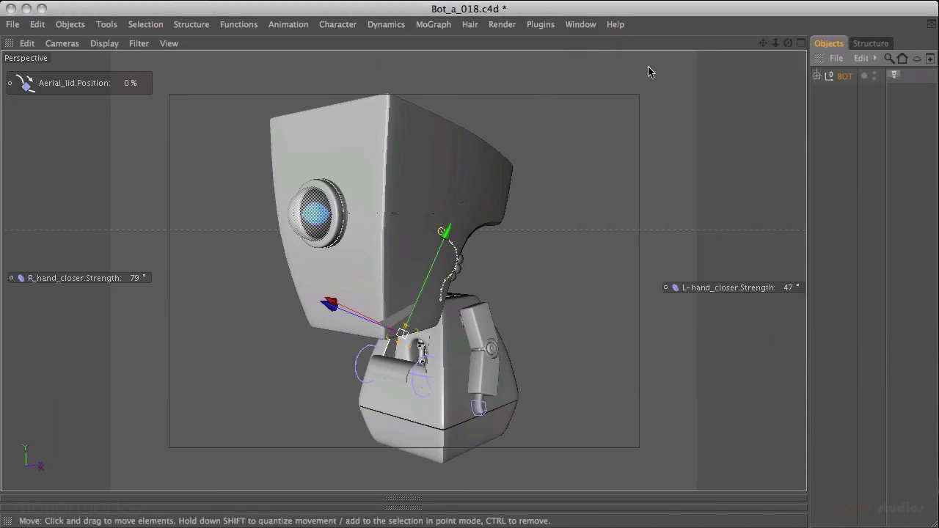
{"action": "left_click", "coordinate": [844, 76]}
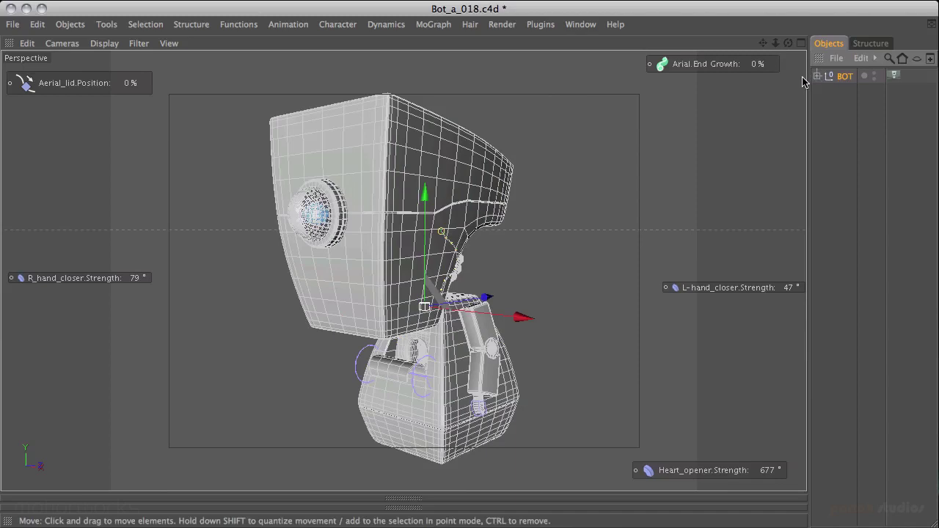
{"action": "left_click", "coordinate": [850, 102]}
{"action": "left_click", "coordinate": [895, 76]}
{"action": "double_click", "coordinate": [894, 77]}
{"action": "left_click_drag", "start_coordinate": [733, 49], "coordinate": [456, 203]}
{"action": "left_click", "coordinate": [727, 348]}
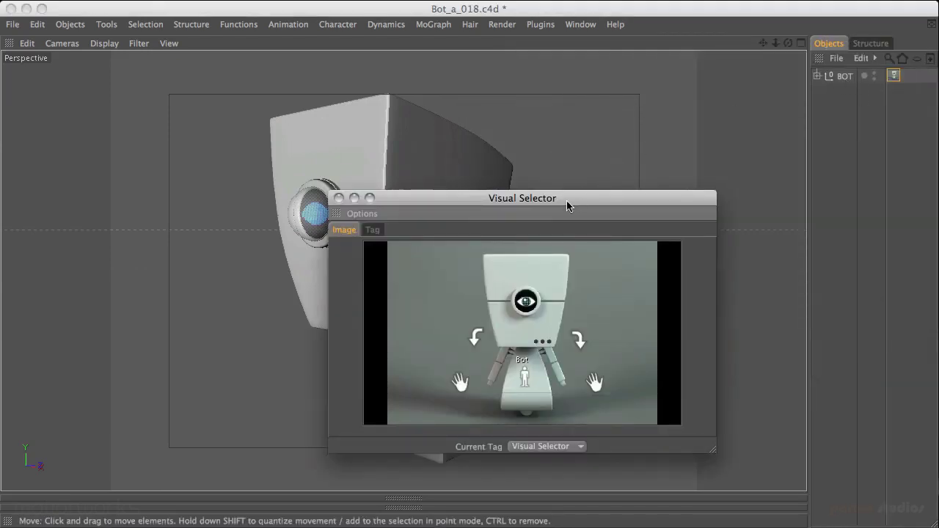
{"action": "left_click_drag", "start_coordinate": [566, 206], "coordinate": [804, 183]}
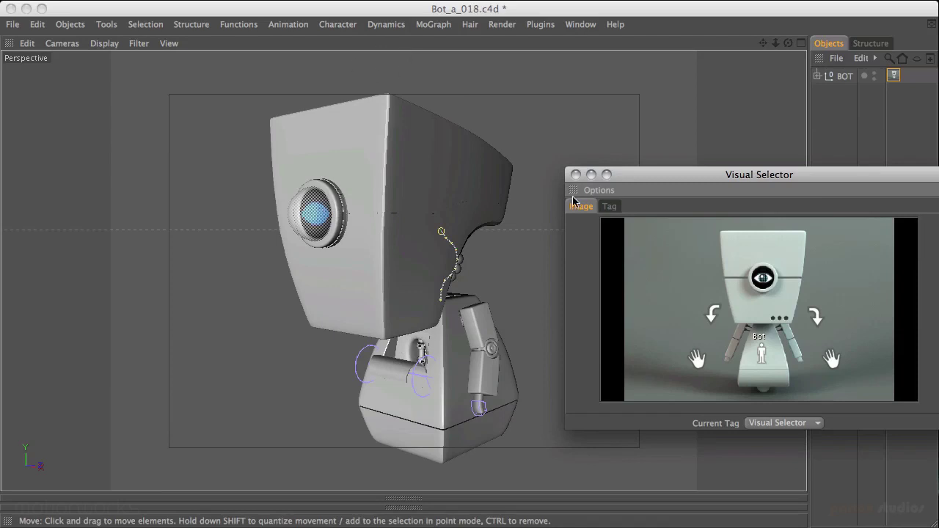
{"action": "left_click", "coordinate": [761, 281]}
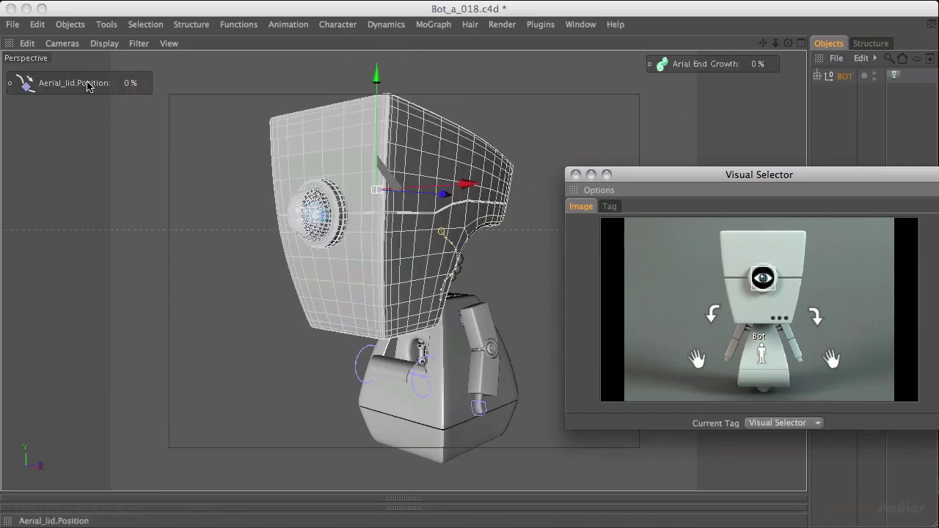
{"action": "left_click", "coordinate": [575, 175]}
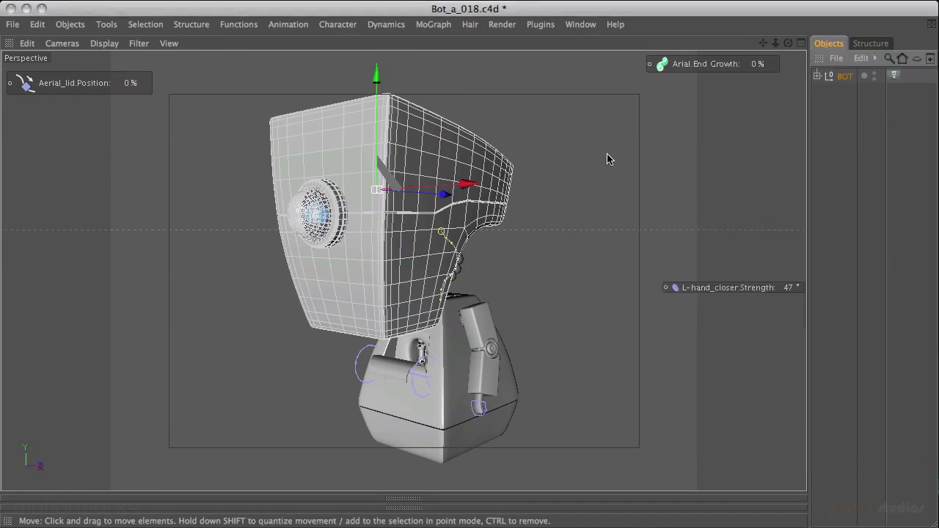
Set L-hand_closer.Strength to 0° to open the left hand
{"action": "double_click", "coordinate": [790, 289]}
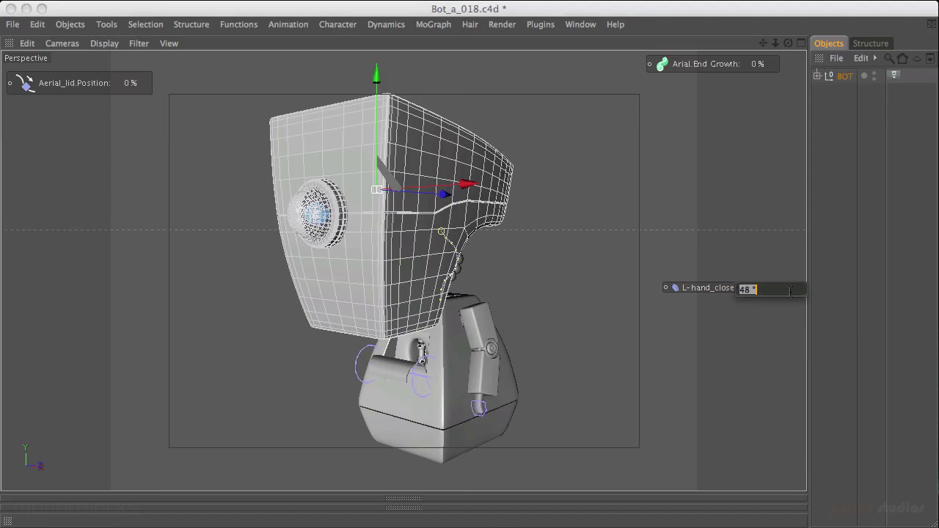
{"action": "type", "text": "0"}
{"action": "key", "text": "Return"}
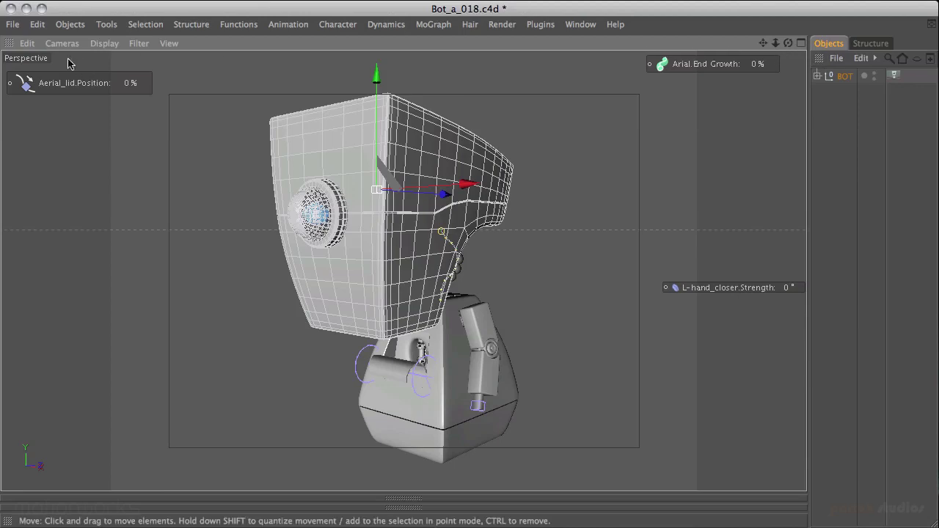
Switch to the Architecture layout, deselect BOT, and select the Visual Selector tag to show its settings
{"action": "left_click", "coordinate": [580, 26]}
{"action": "mouse_move", "coordinate": [697, 44]}
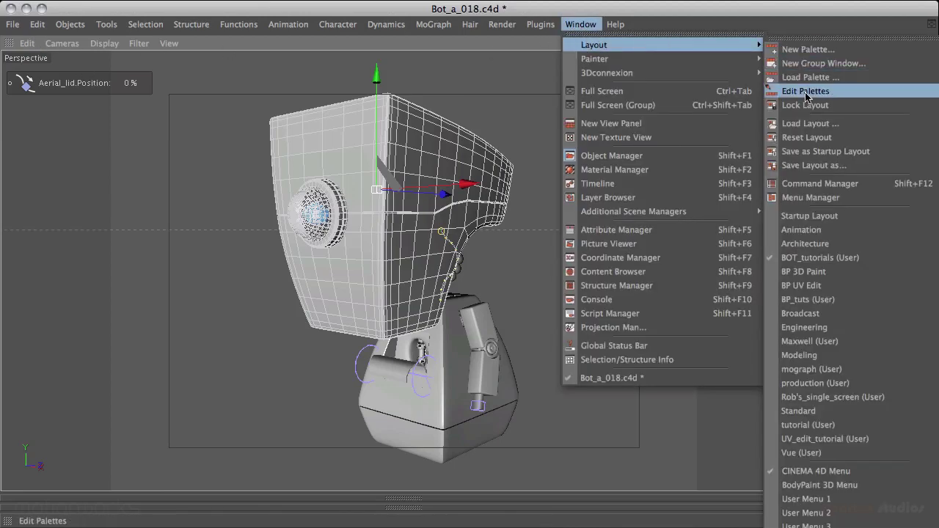
{"action": "left_click", "coordinate": [833, 245]}
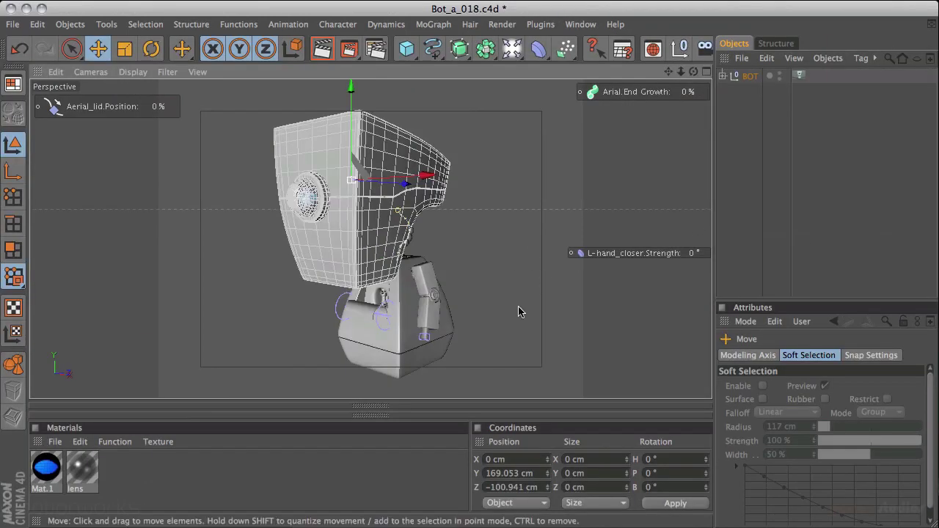
{"action": "left_click", "coordinate": [734, 130]}
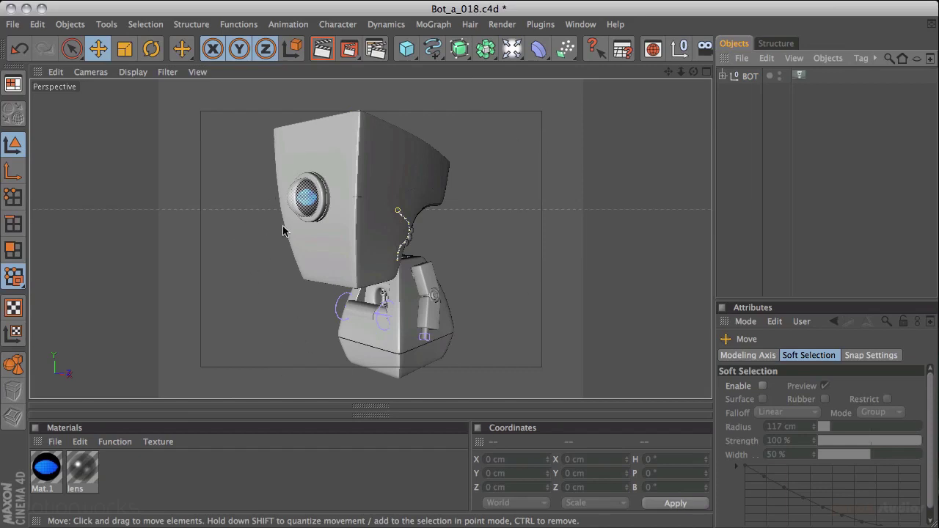
{"action": "left_click", "coordinate": [800, 76]}
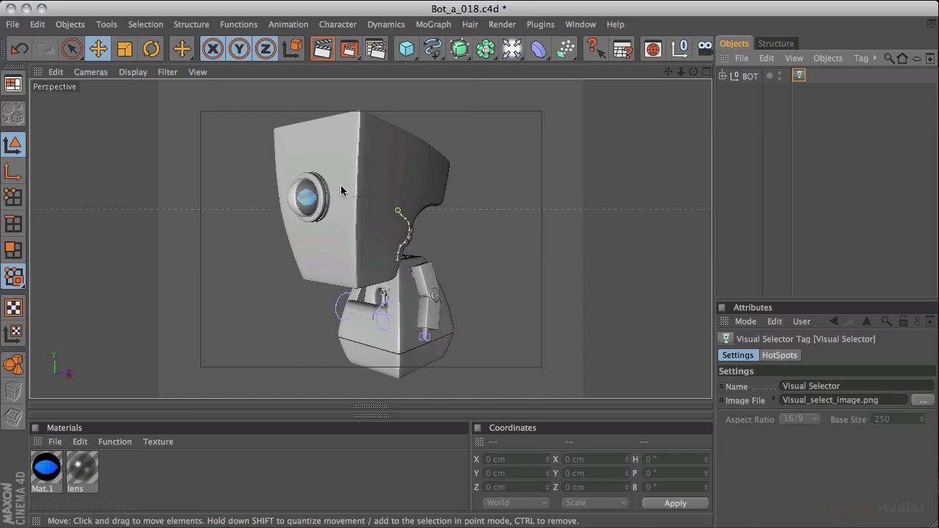
Save the scene with textures via Save Project as 'Bot_export' on the Desktop
{"action": "left_click", "coordinate": [13, 25]}
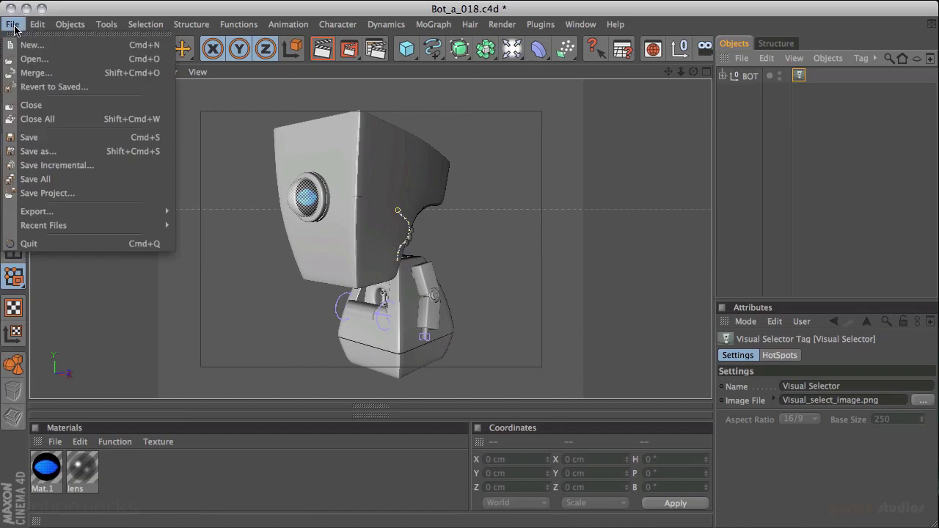
{"action": "left_click", "coordinate": [66, 194]}
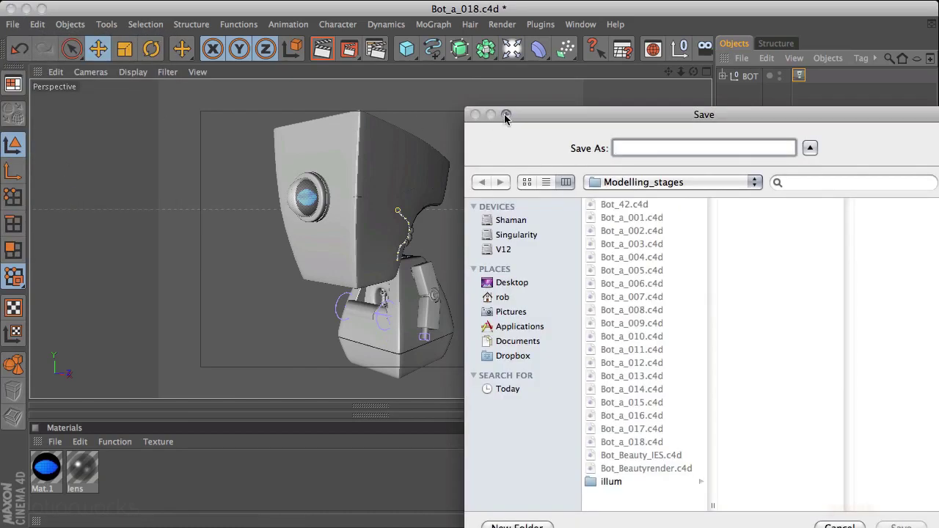
{"action": "left_click_drag", "start_coordinate": [529, 115], "coordinate": [327, 78]}
{"action": "left_click", "coordinate": [327, 242]}
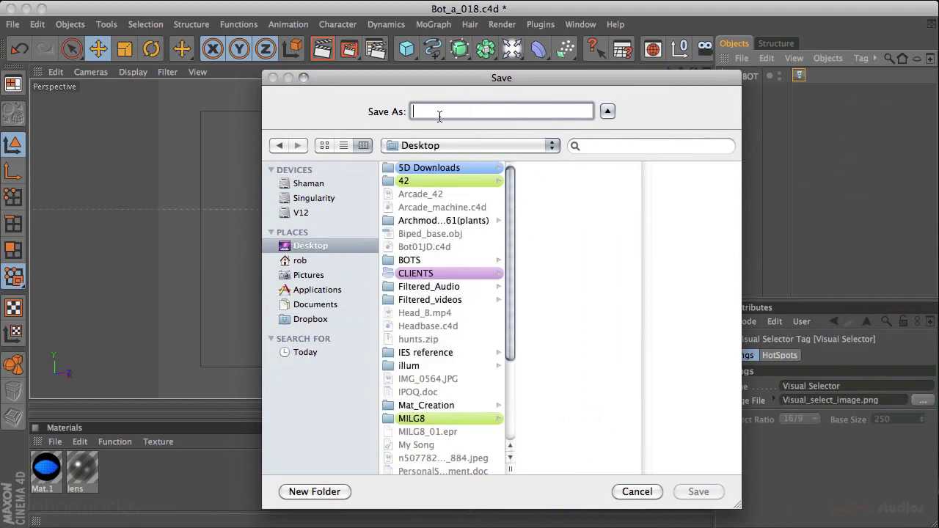
{"action": "type", "text": "Bot_export"}
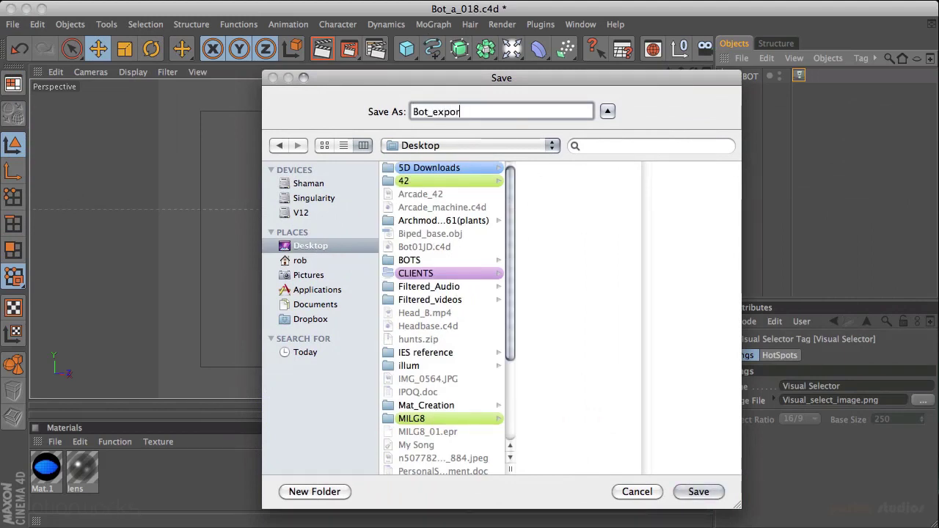
{"action": "left_click", "coordinate": [700, 493]}
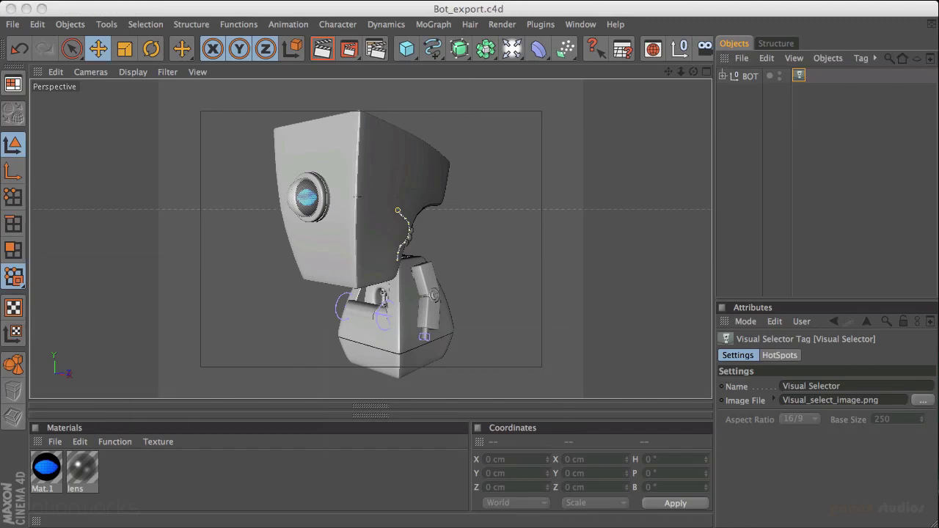
In Finder, open the Bot_export folder's tex subfolder to confirm it holds Eye_base.mov
{"action": "key", "text": "super+Tab"}
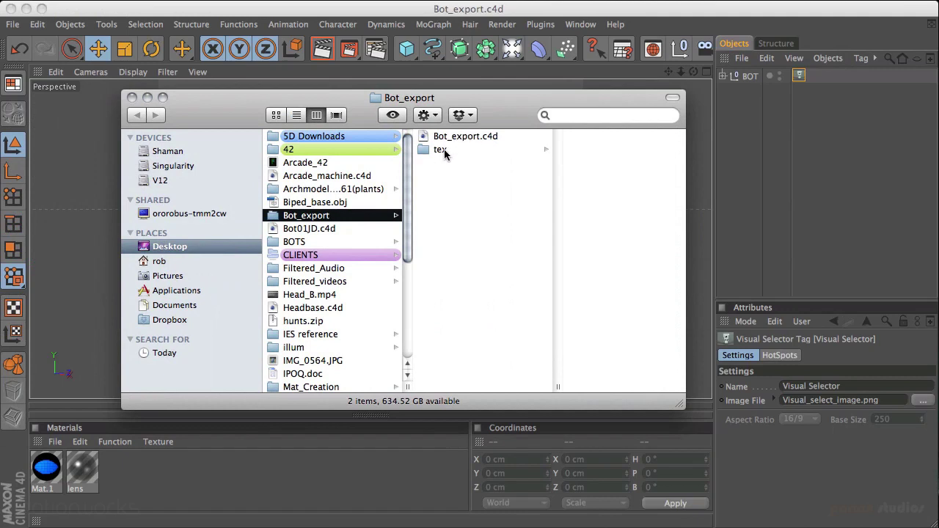
{"action": "left_click", "coordinate": [442, 151]}
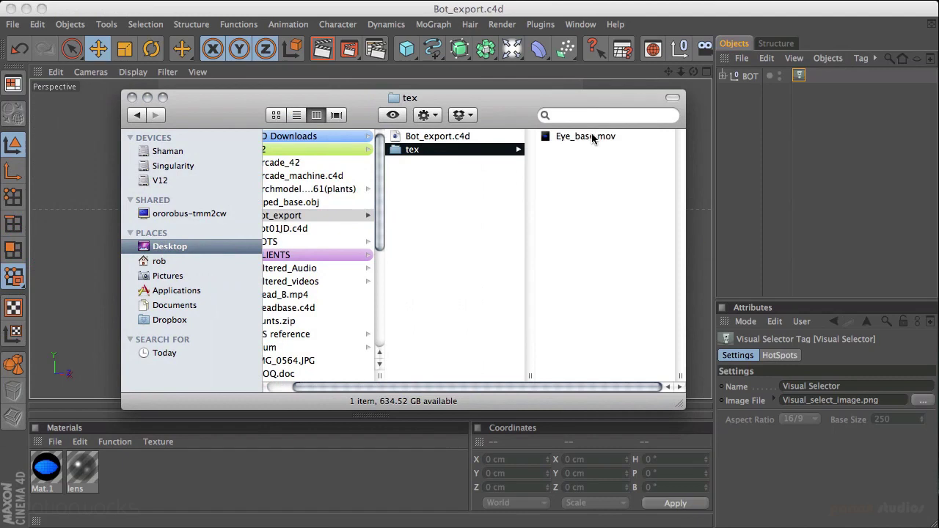
{"action": "left_click", "coordinate": [52, 472]}
Close Finder and show the Mat.1 material's Color settings (RGB 24, brightness 100%)
{"action": "left_click", "coordinate": [133, 98]}
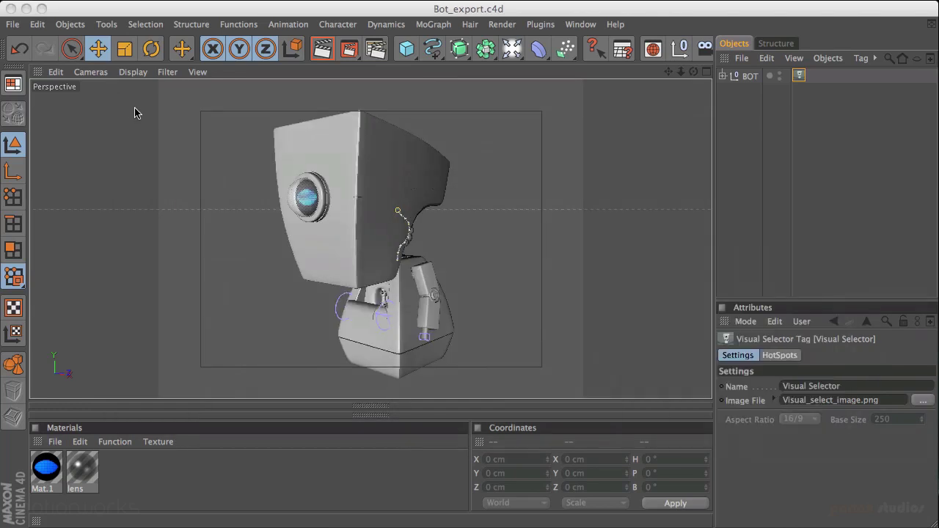
{"action": "left_click", "coordinate": [46, 469]}
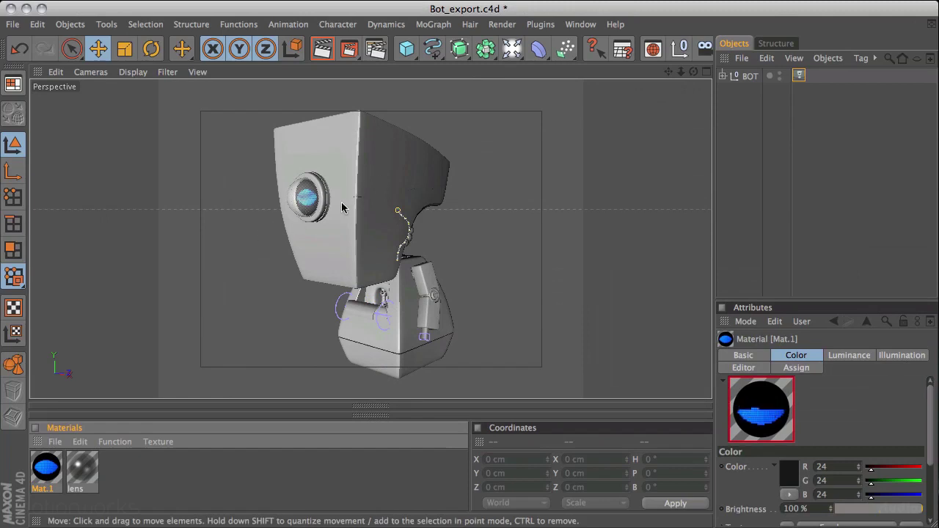
{"action": "left_click_drag", "start_coordinate": [518, 184], "coordinate": [523, 142], "text": "alt"}
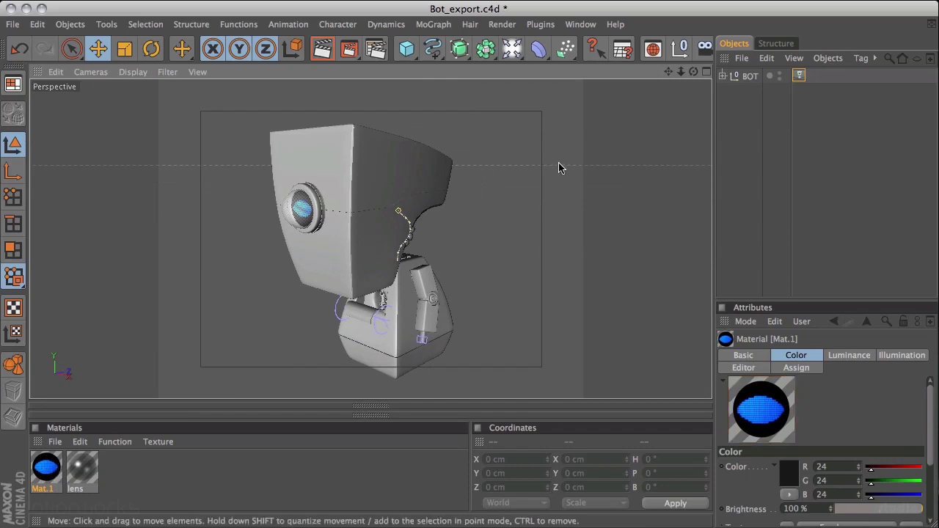
Orbit the robot to a rear three-quarter view, then until its eye faces left
{"action": "left_click_drag", "start_coordinate": [559, 168], "coordinate": [507, 245], "text": "alt"}
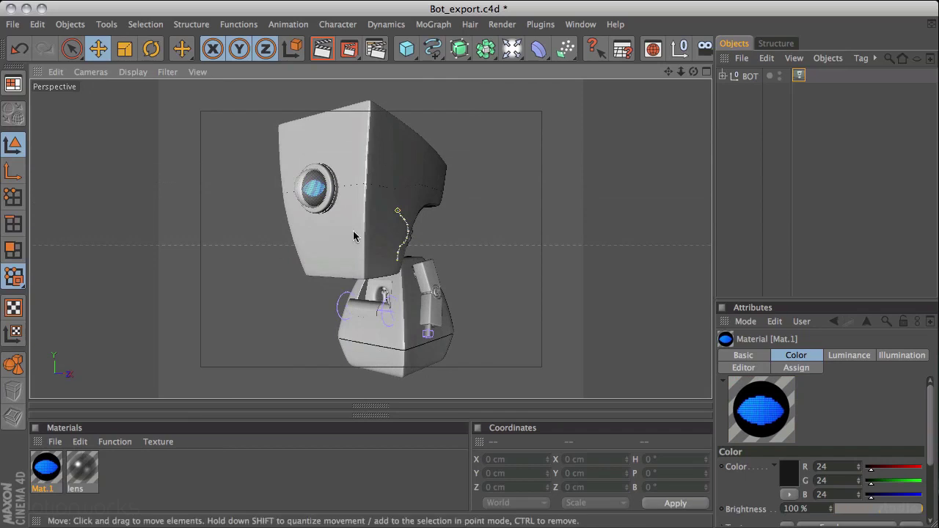
{"action": "left_click_drag", "start_coordinate": [555, 190], "coordinate": [252, 186], "text": "alt"}
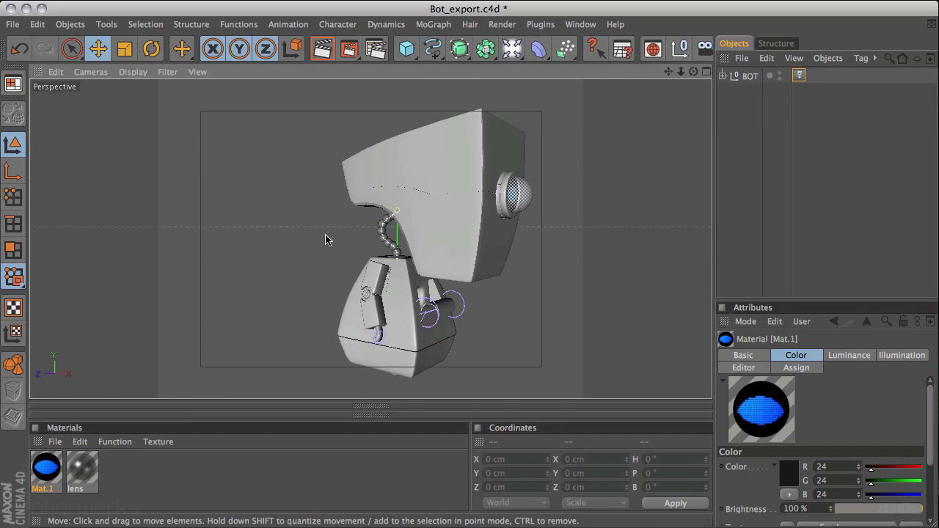
{"action": "left_click_drag", "start_coordinate": [376, 231], "coordinate": [545, 229], "text": "alt"}
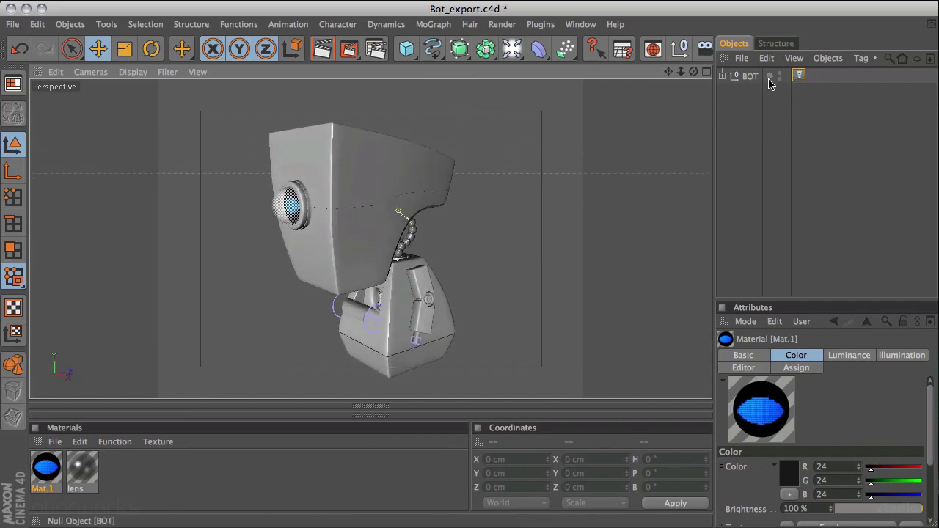
Open the Visual Selector picker, move and enlarge its window, and dock it into the layout
{"action": "double_click", "coordinate": [799, 75]}
{"action": "left_click_drag", "start_coordinate": [807, 16], "coordinate": [672, 54]}
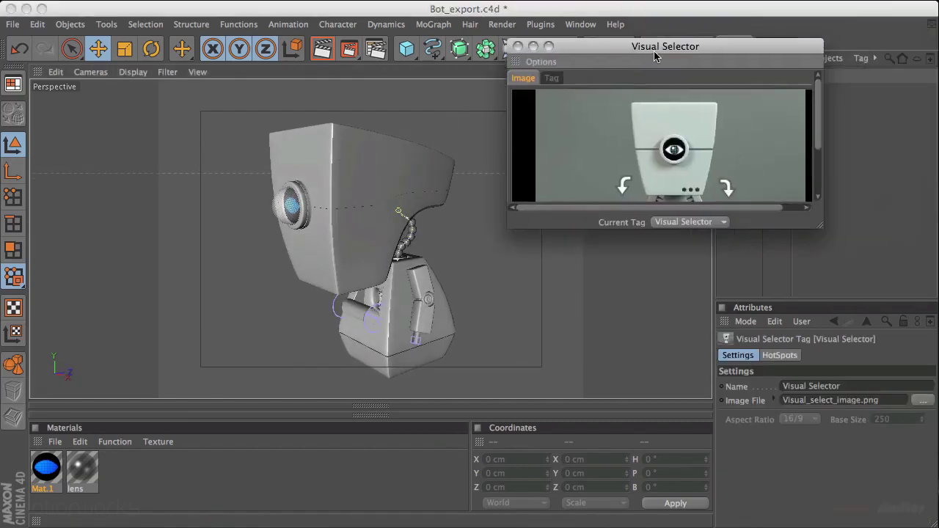
{"action": "left_click_drag", "start_coordinate": [820, 226], "coordinate": [872, 312]}
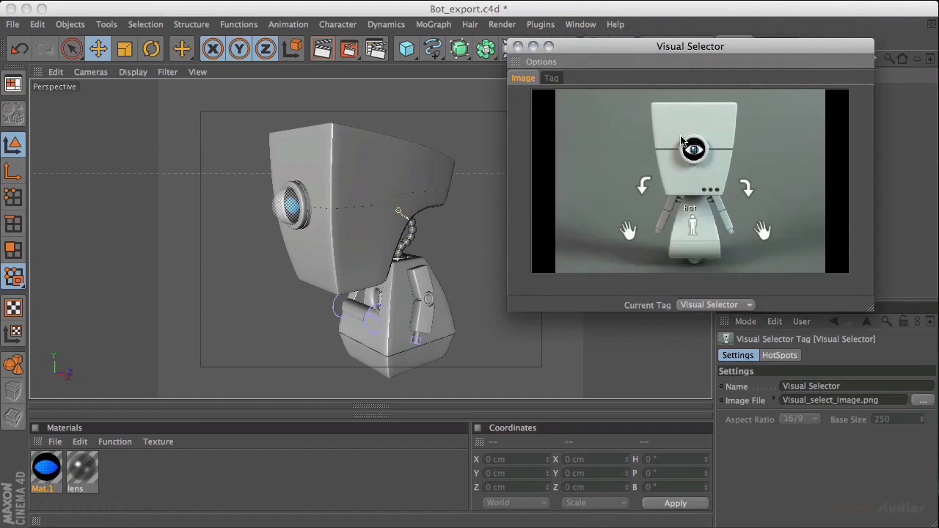
{"action": "left_click", "coordinate": [517, 65]}
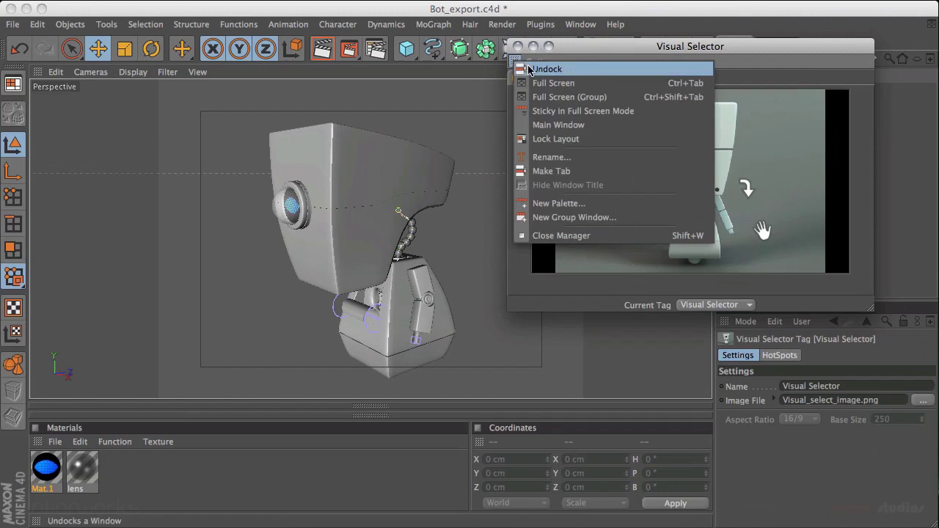
{"action": "left_click", "coordinate": [540, 70]}
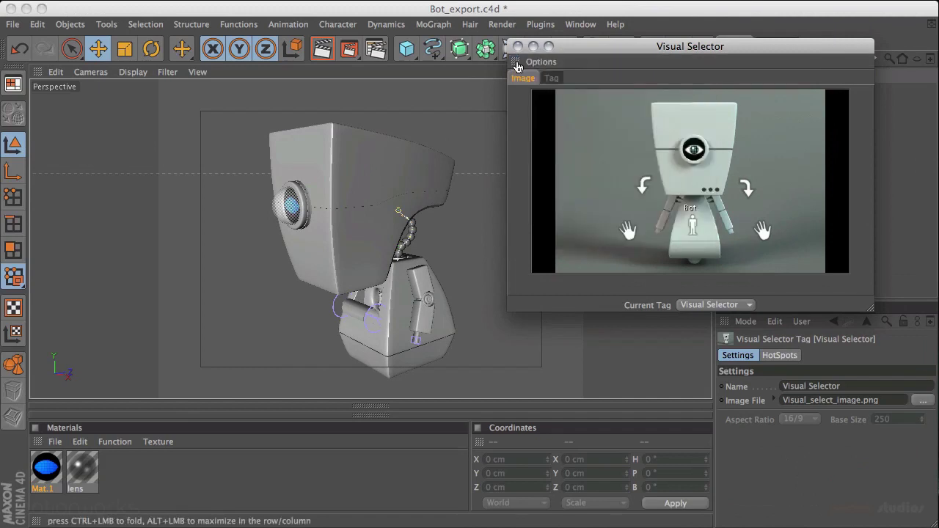
{"action": "left_click_drag", "start_coordinate": [517, 66], "coordinate": [294, 79]}
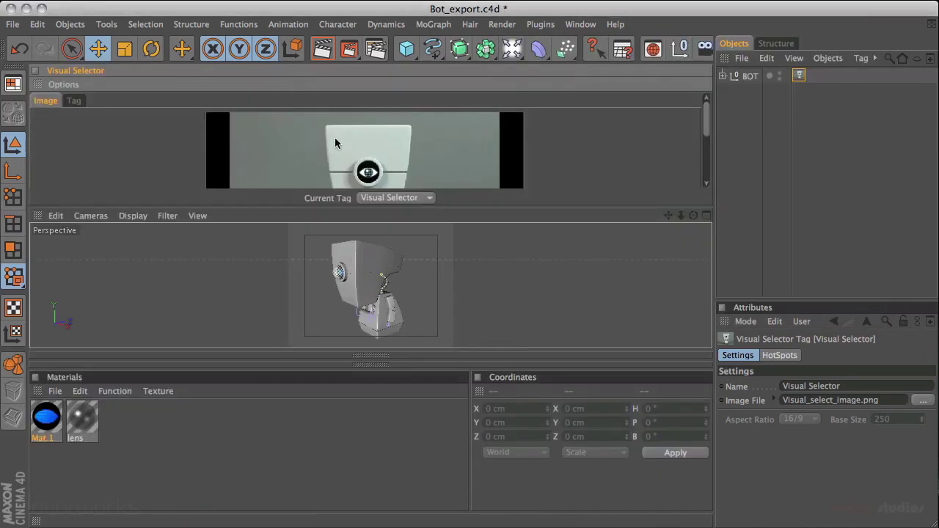
Switch to the BOT_tutorials (User) layout and orbit around the finished robot
{"action": "left_click", "coordinate": [15, 84]}
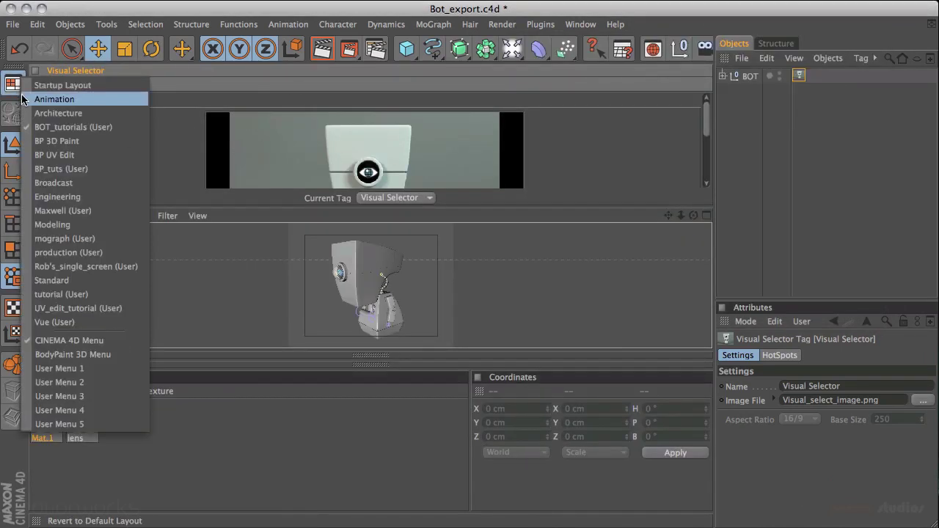
{"action": "left_click", "coordinate": [30, 127]}
{"action": "left_click_drag", "start_coordinate": [504, 174], "coordinate": [244, 192], "text": "alt"}
{"action": "left_click_drag", "start_coordinate": [230, 246], "coordinate": [422, 182], "text": "alt"}
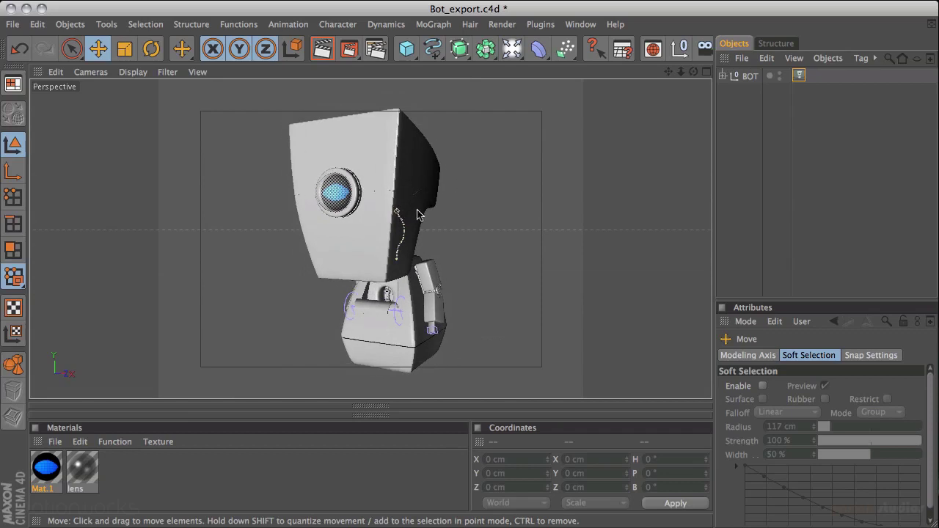
{"action": "left_click_drag", "start_coordinate": [420, 216], "coordinate": [415, 215], "text": "alt"}
{"action": "left_click_drag", "start_coordinate": [352, 232], "coordinate": [453, 199], "text": "alt"}
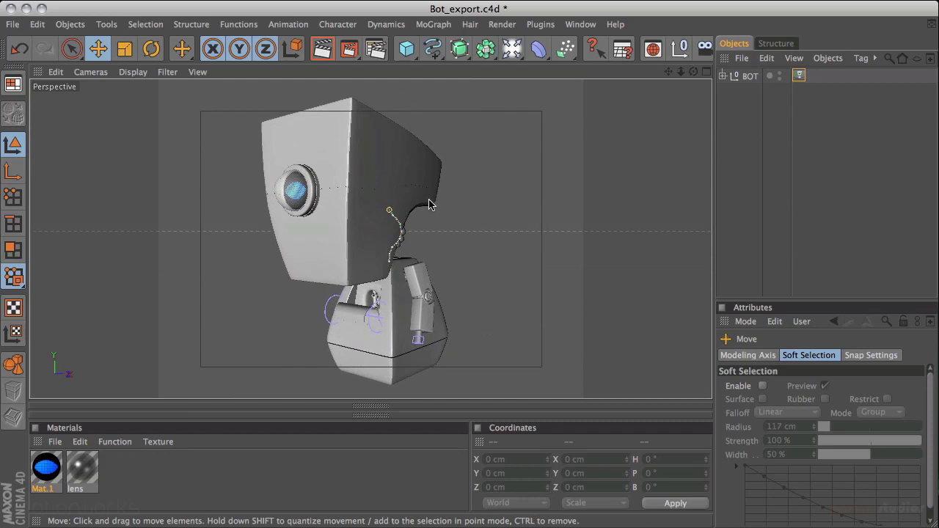